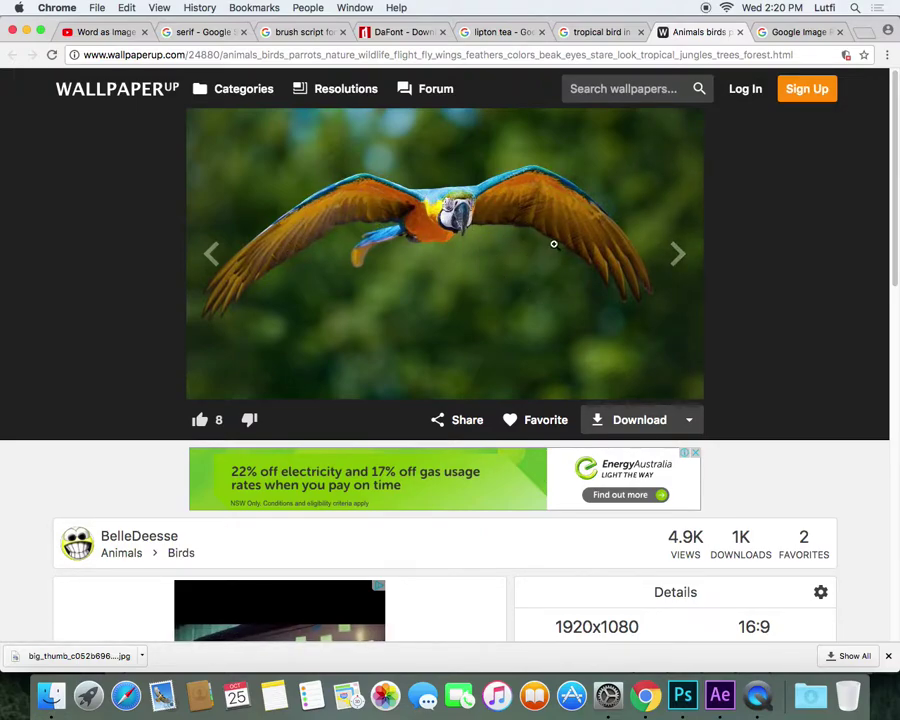
- Switch to After Effects and start importing a file into the Lipton ad project
{"action": "key", "text": "super+Tab"}
{"action": "key", "text": "super+Tab"}
{"action": "key", "text": "super+Tab"}
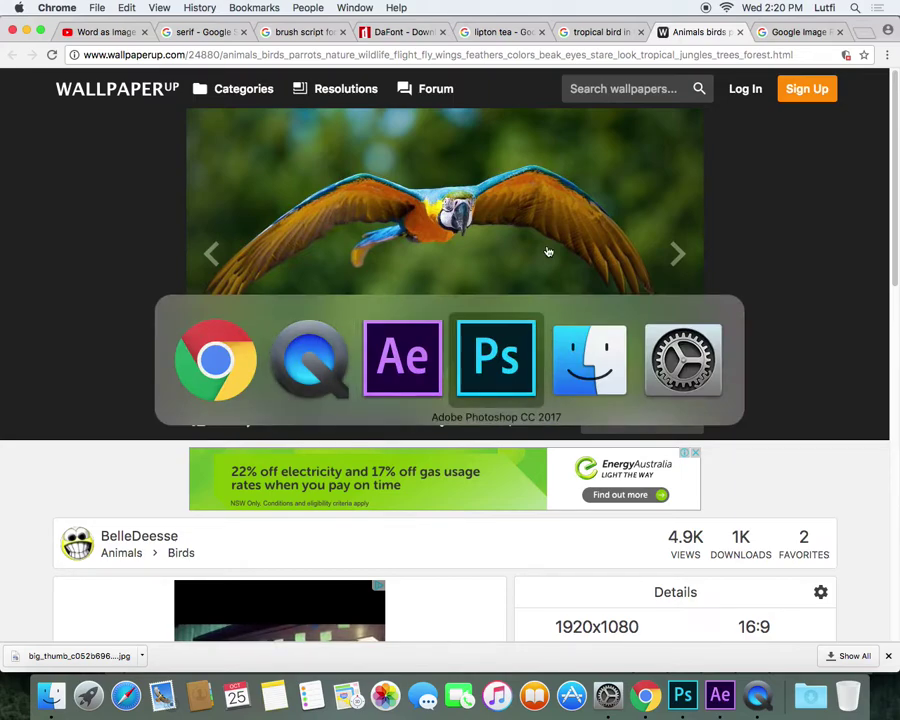
{"action": "key", "text": "super+shift+Tab"}
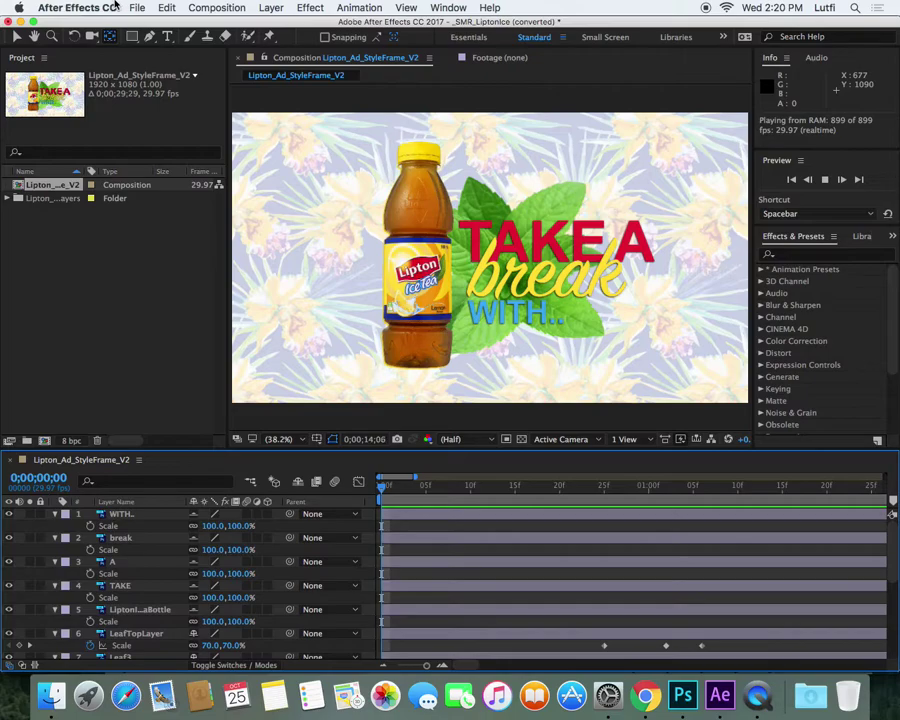
{"action": "left_click", "coordinate": [136, 8]}
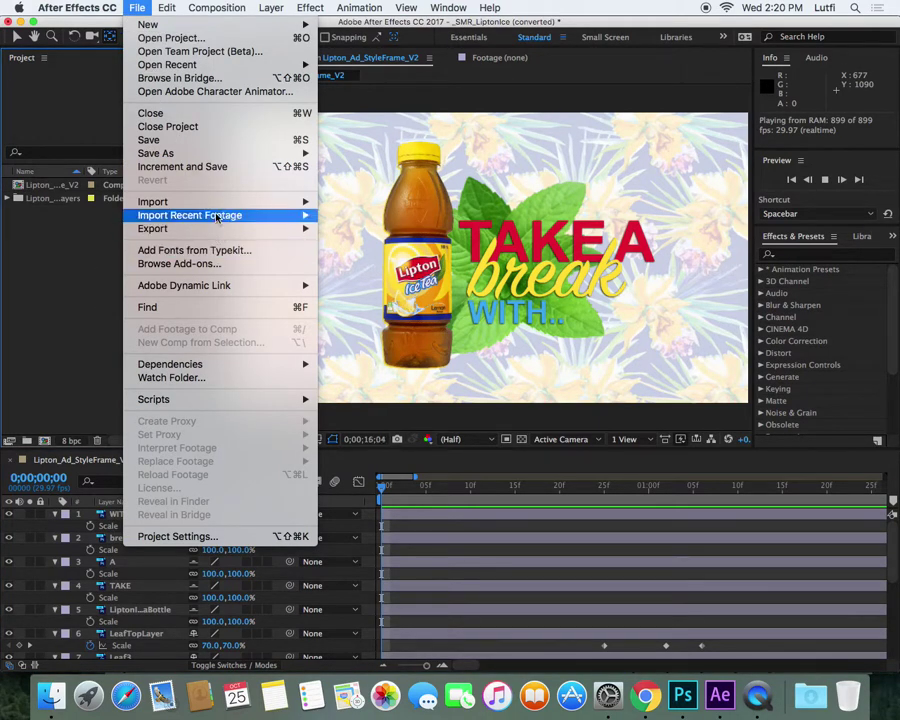
{"action": "mouse_move", "coordinate": [229, 206]}
{"action": "left_click", "coordinate": [344, 202]}
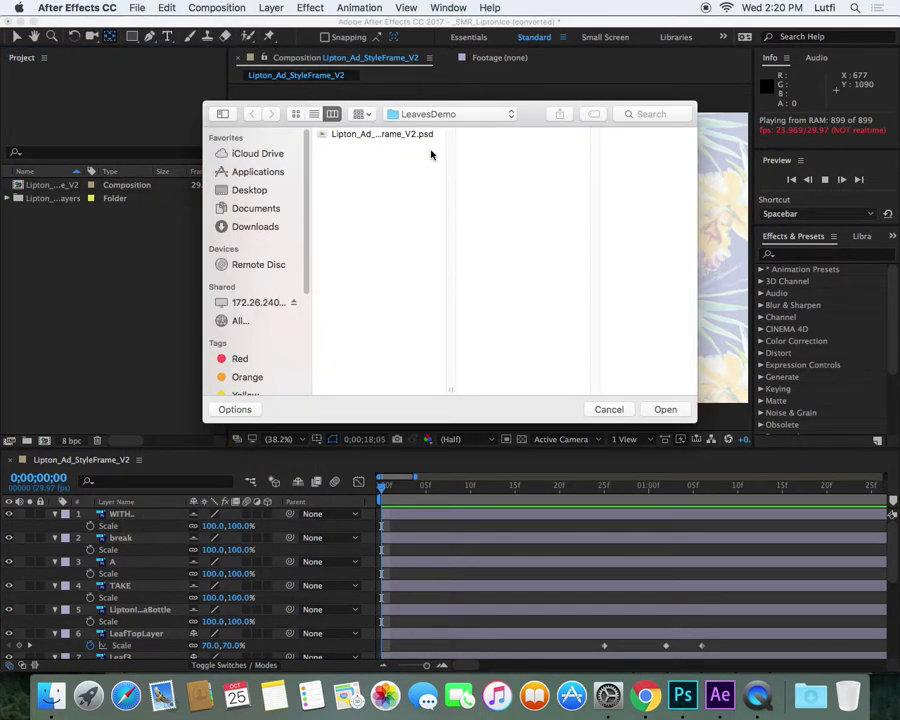
- Browse the Bird folder inside the desktop's RED folder and the shared server for the image to import
{"action": "left_click", "coordinate": [450, 114]}
{"action": "left_click", "coordinate": [410, 82]}
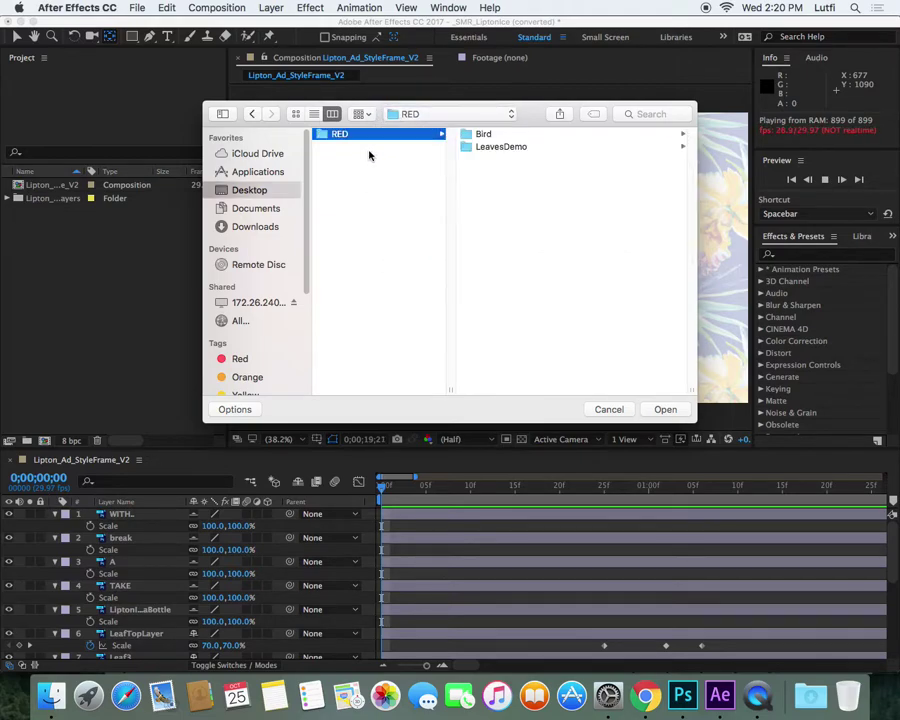
{"action": "left_click", "coordinate": [500, 134]}
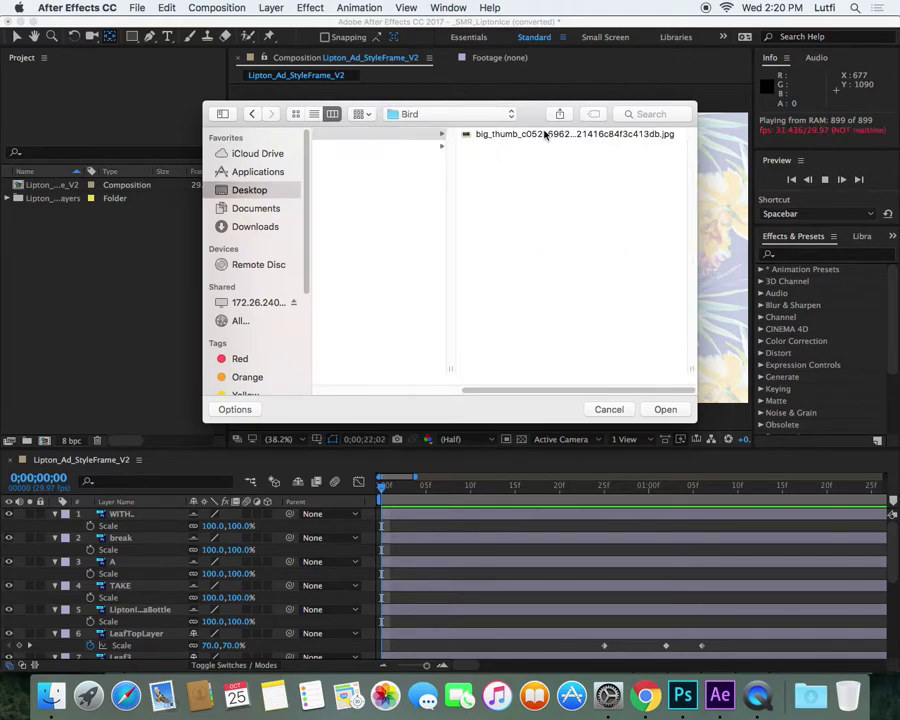
{"action": "left_click", "coordinate": [530, 134]}
{"action": "left_click", "coordinate": [268, 302]}
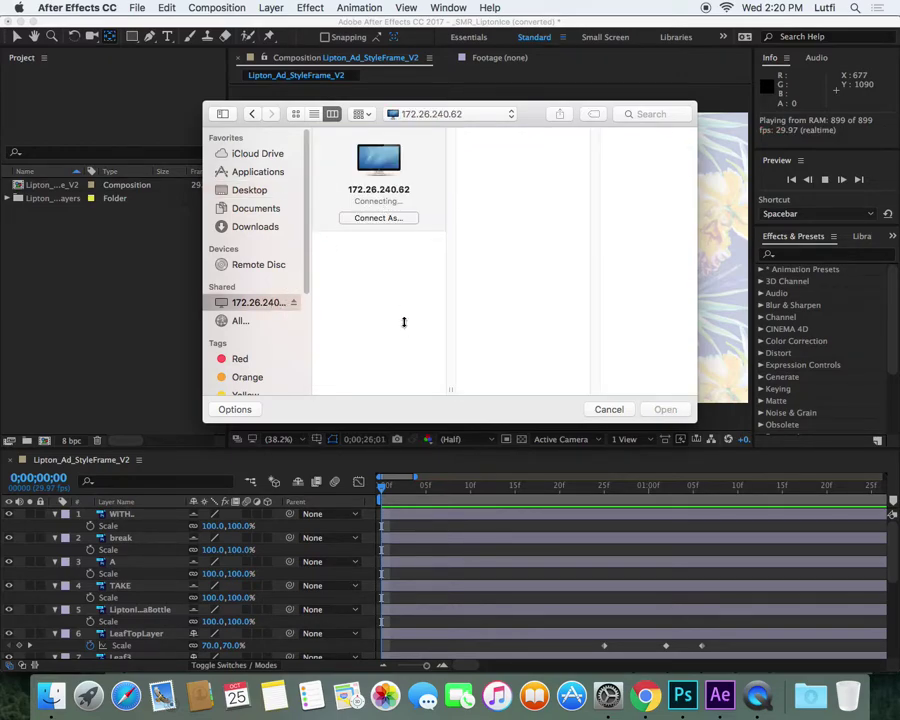
- Switch to Finder and open the SM_PUBLIC Server share on the shared network computer
{"action": "key", "text": "super+Tab"}
{"action": "key", "text": "super+Tab"}
{"action": "key", "text": "super+Tab"}
{"action": "key", "text": "super+Tab"}
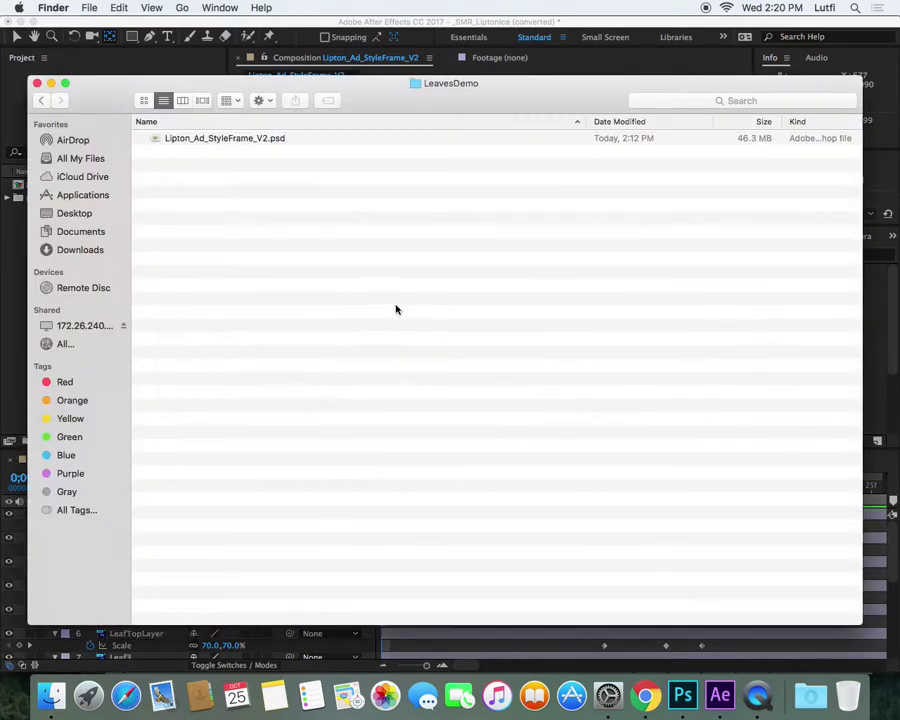
{"action": "left_click", "coordinate": [84, 326]}
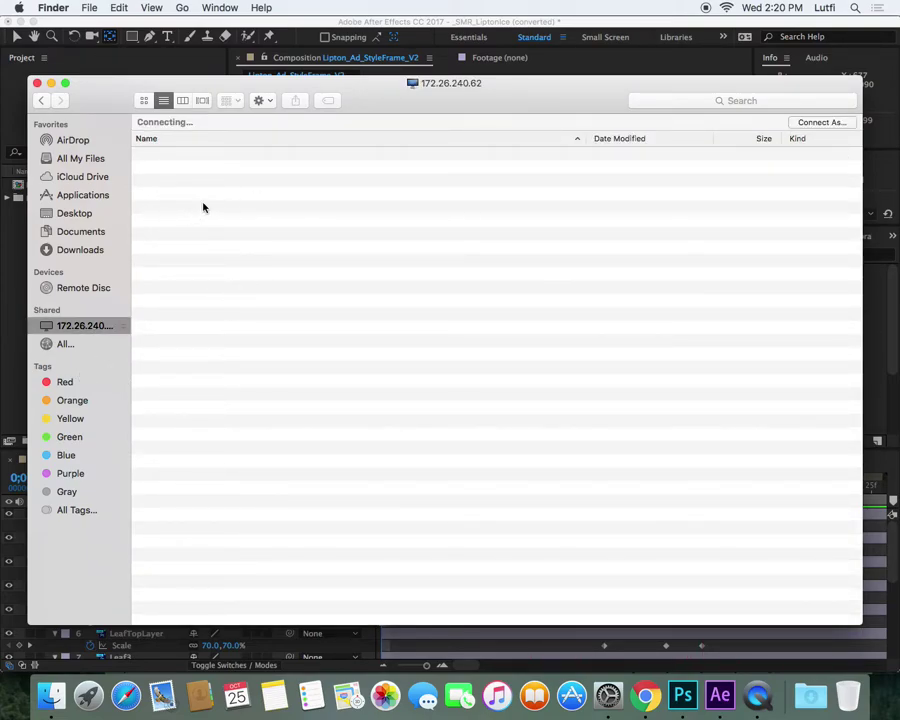
{"action": "left_click_drag", "start_coordinate": [363, 108], "coordinate": [365, 84]}
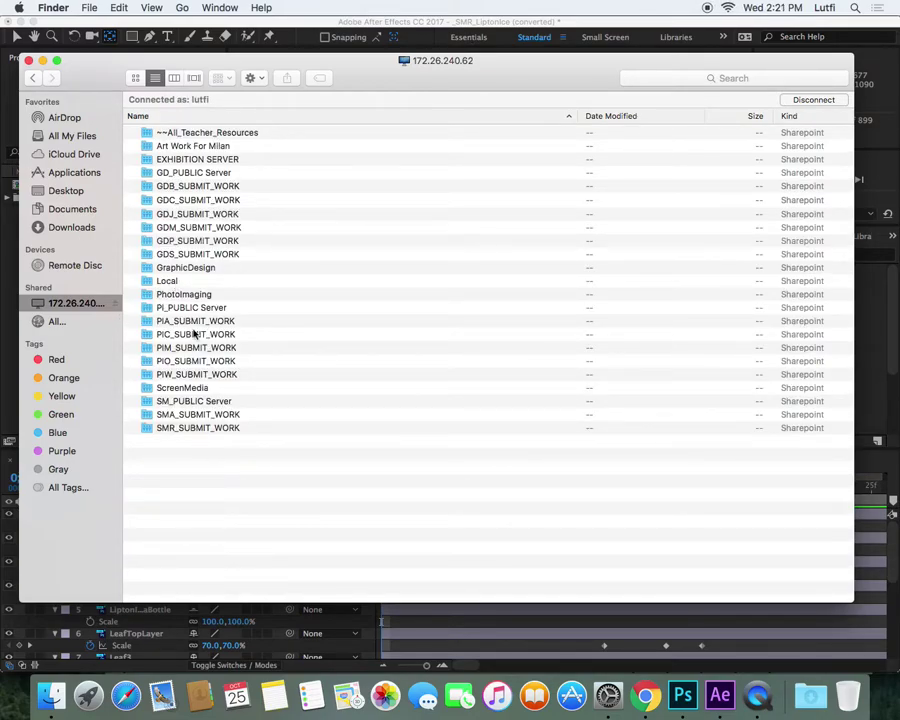
{"action": "double_click", "coordinate": [186, 401]}
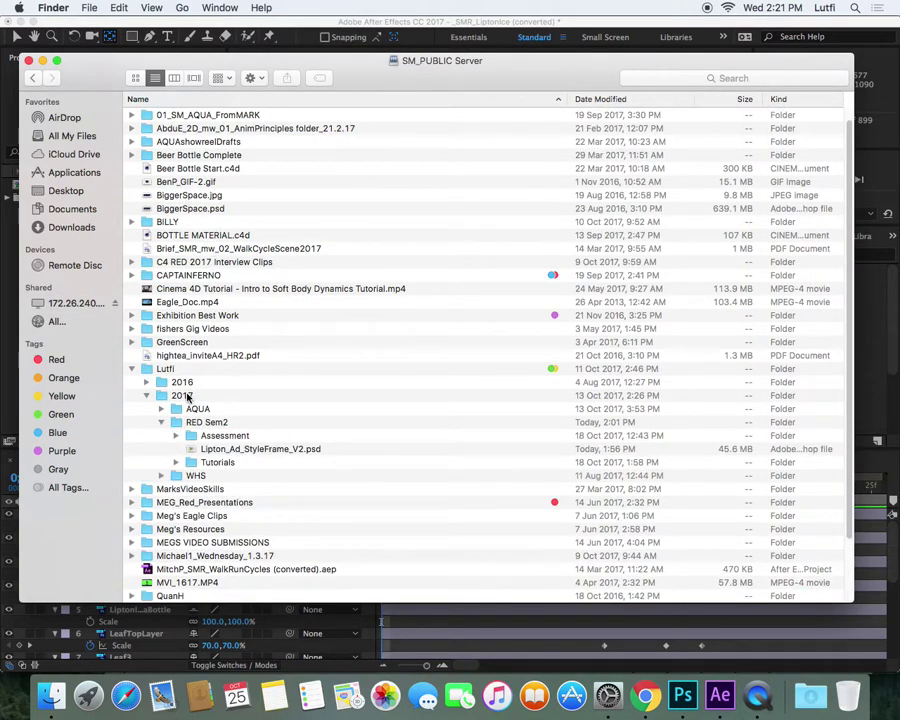
- Expand RED Sem2's Assessment folder, preview tropical-beach-3d-hd-wallpapers-background-images.jpg in the Lipton (Footage) folder, and copy it
{"action": "left_click", "coordinate": [233, 461]}
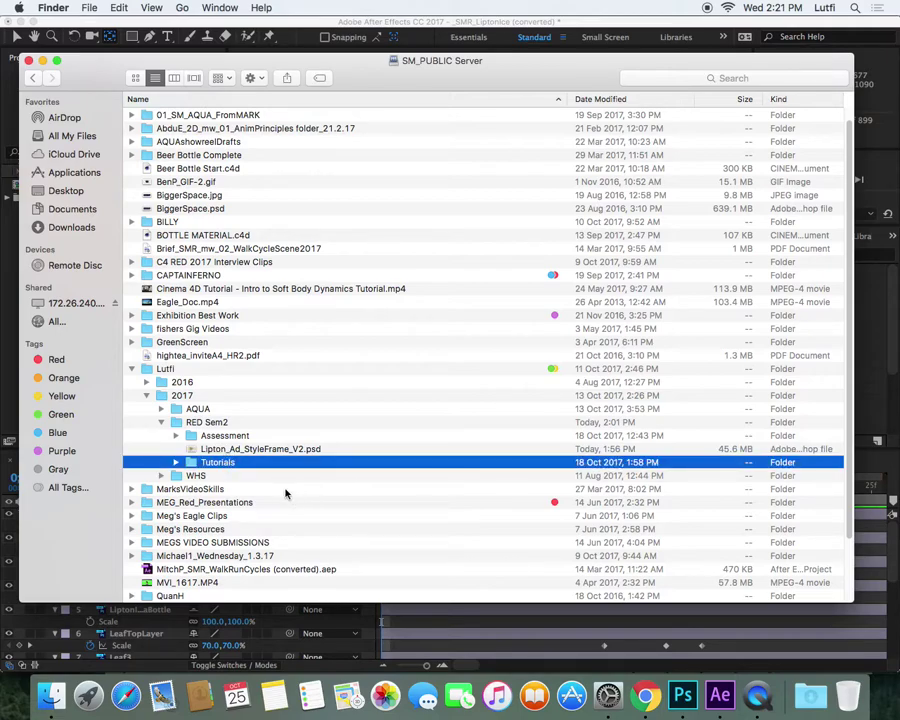
{"action": "key", "text": "Up"}
{"action": "key", "text": "Up"}
{"action": "key", "text": "alt+Right"}
{"action": "key", "text": "Down"}
{"action": "key", "text": "Down"}
{"action": "key", "text": "Down"}
{"action": "key", "text": "Down"}
{"action": "key", "text": "Down"}
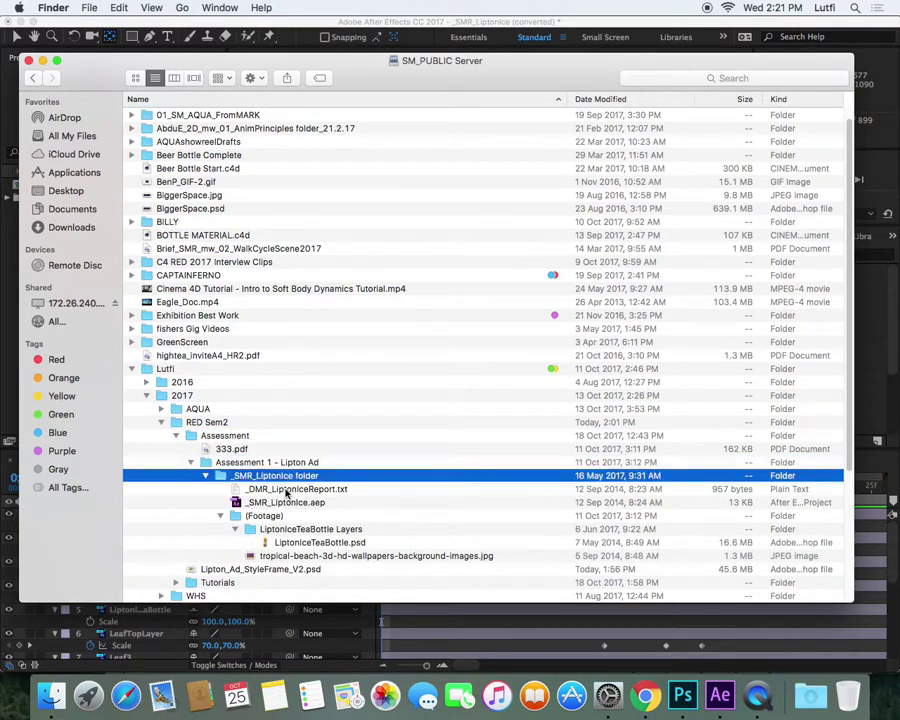
{"action": "key", "text": "Down"}
{"action": "key", "text": "Down"}
{"action": "key", "text": "Down"}
{"action": "key", "text": "Down"}
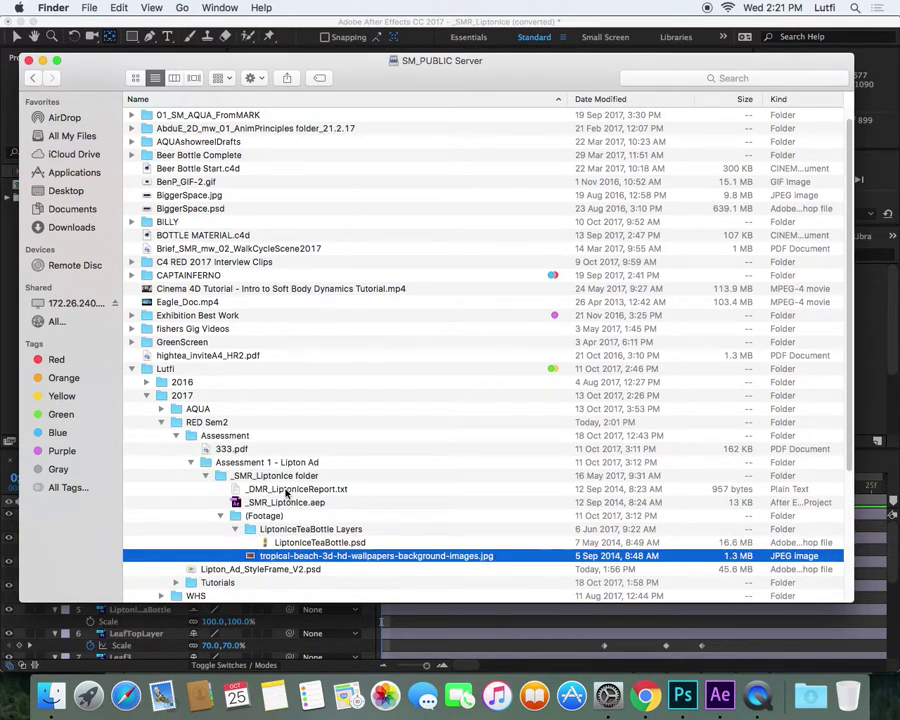
{"action": "key", "text": "space"}
{"action": "key", "text": "space"}
{"action": "key", "text": "super+c"}
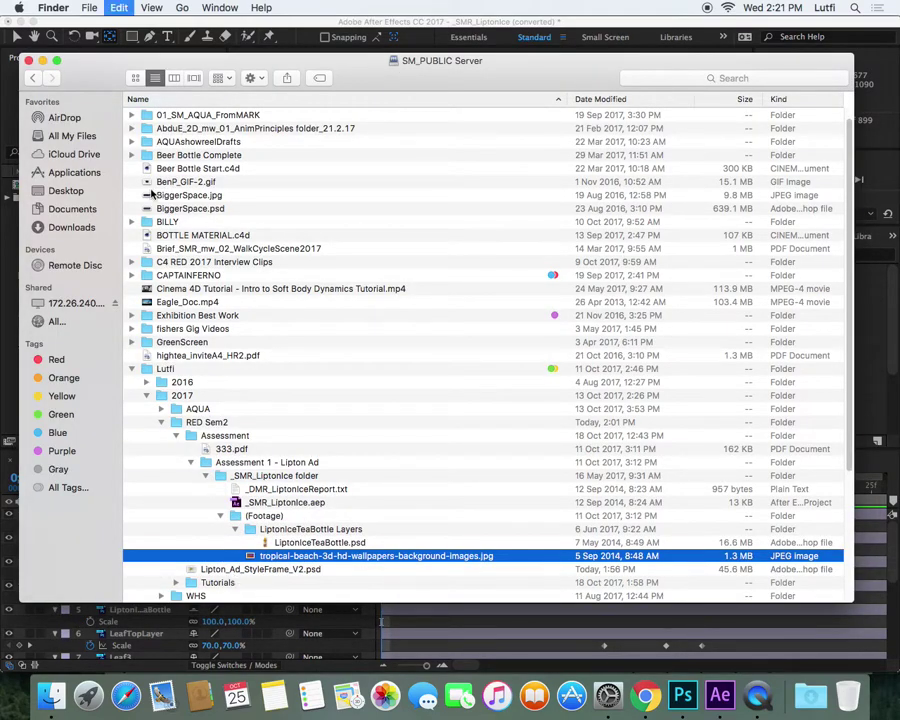
- Paste the copied tropical beach image into the Bird folder inside the desktop's RED folder
{"action": "left_click", "coordinate": [70, 303]}
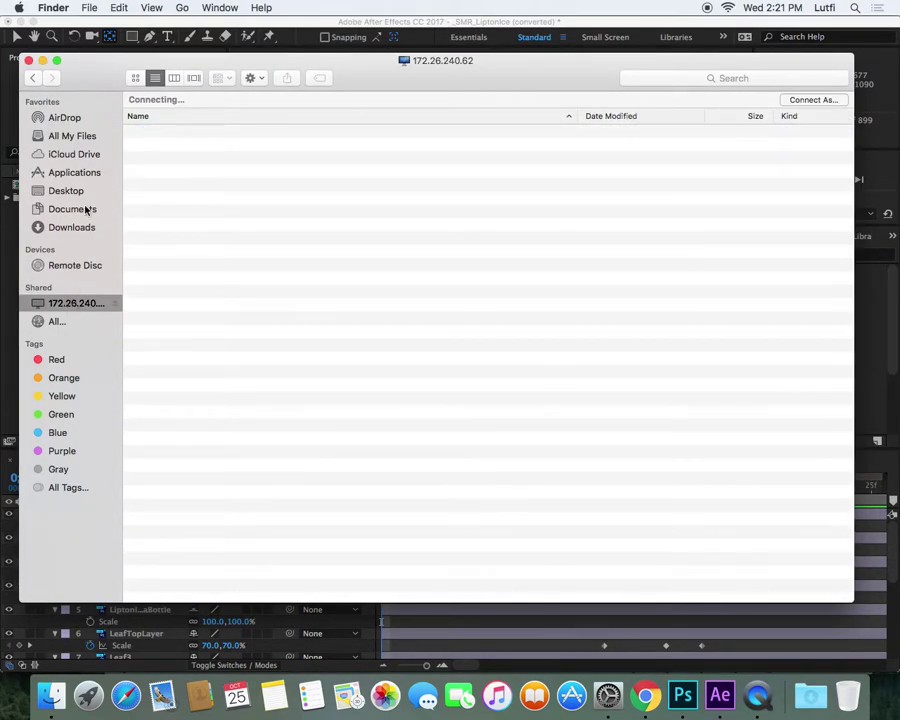
{"action": "left_click", "coordinate": [58, 191]}
{"action": "double_click", "coordinate": [189, 118]}
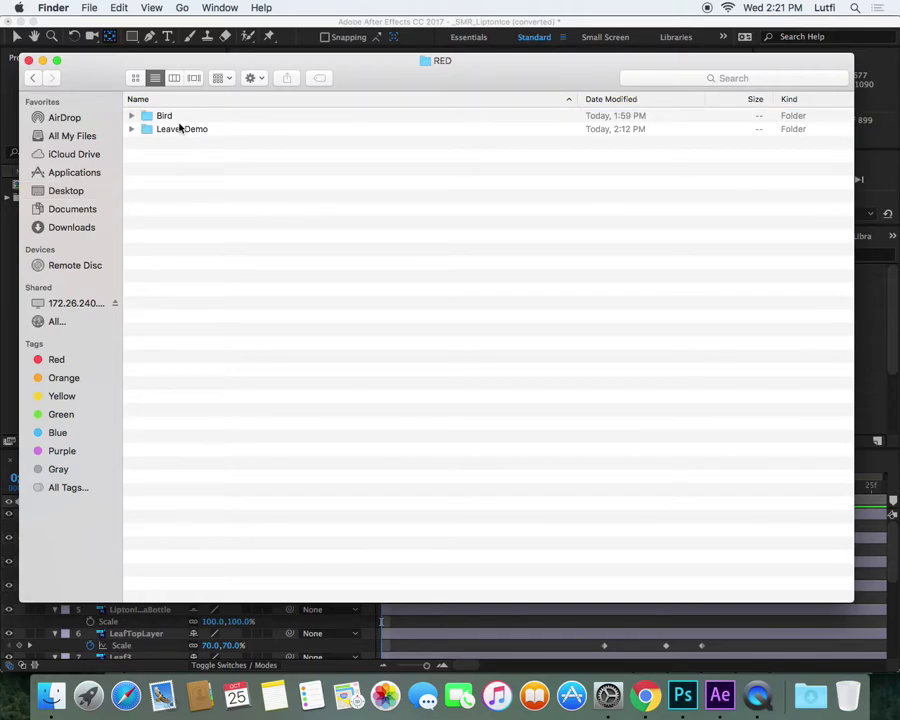
{"action": "double_click", "coordinate": [168, 118]}
{"action": "key", "text": "super+v"}
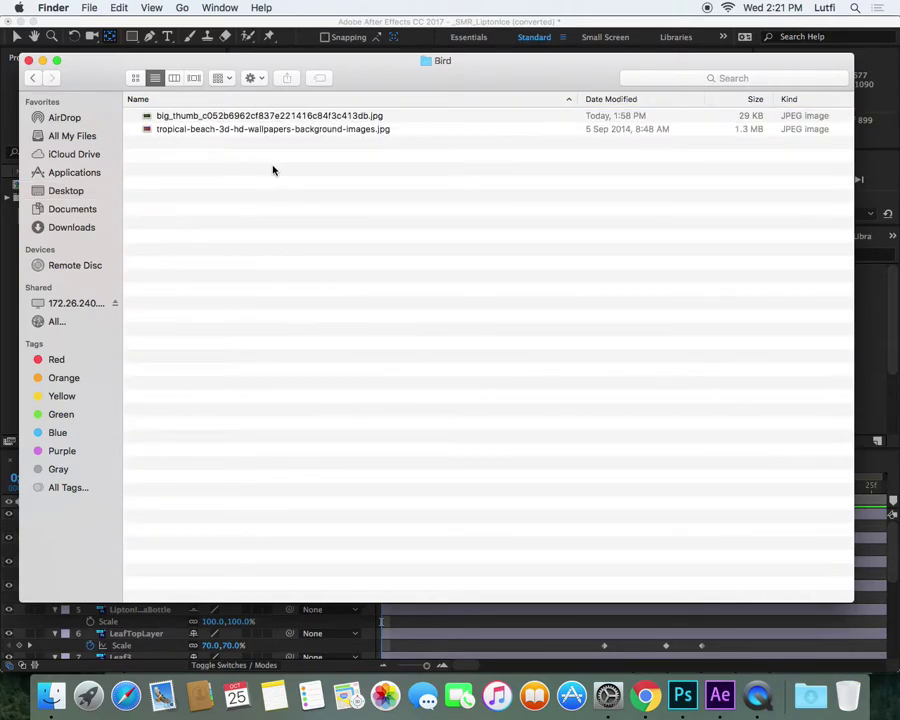
- Return to After Effects and import the tropical beach image from the desktop's RED > Bird folder
{"action": "key", "text": "super+Tab"}
{"action": "key", "text": "super+Tab"}
{"action": "left_click", "coordinate": [2, 327]}
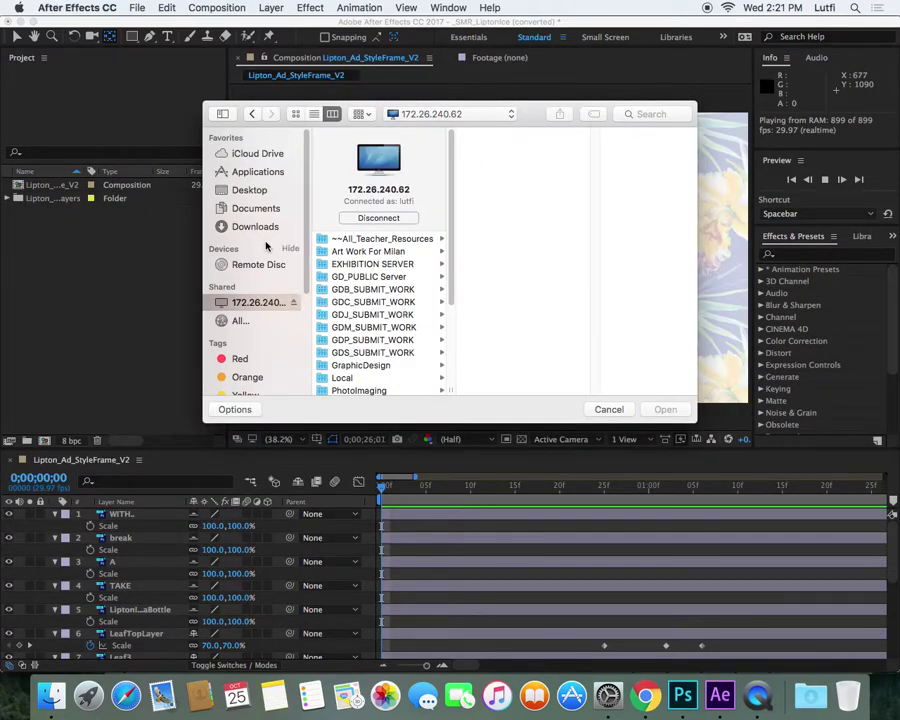
{"action": "left_click", "coordinate": [252, 190]}
{"action": "left_click", "coordinate": [347, 137]}
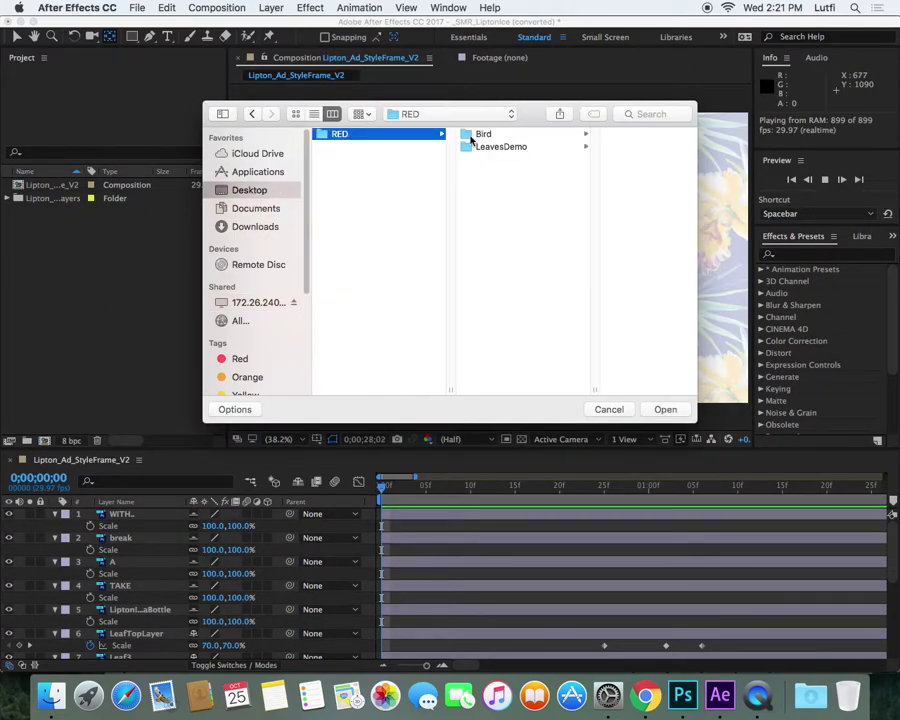
{"action": "left_click", "coordinate": [500, 134]}
{"action": "double_click", "coordinate": [617, 147]}
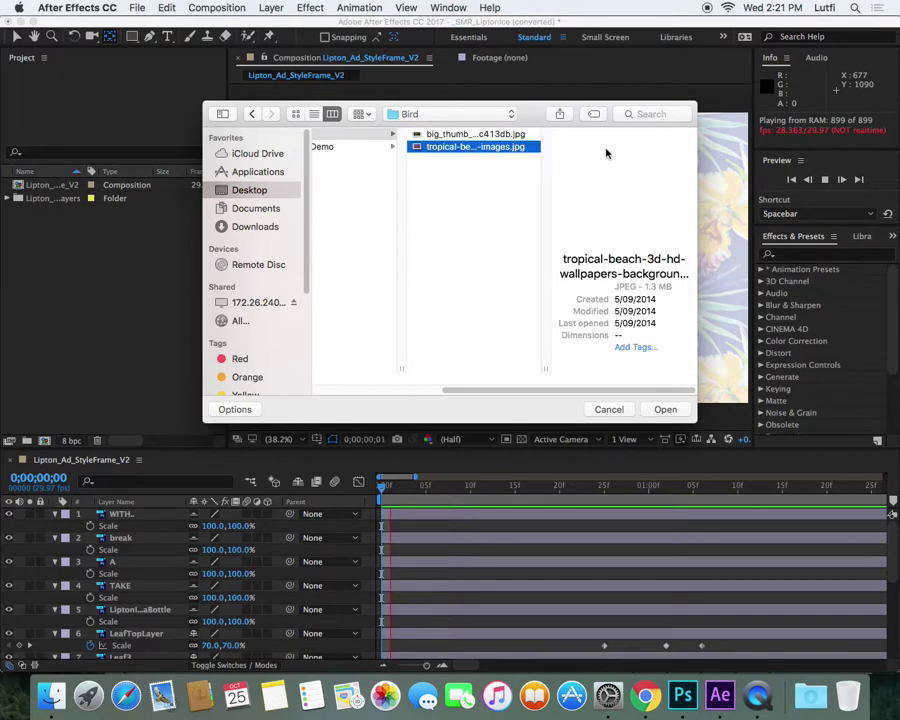
- Stop the playback and add the tropical beach image to the composition directly below the LiptonIceTeaBottle layer
{"action": "left_click", "coordinate": [45, 281]}
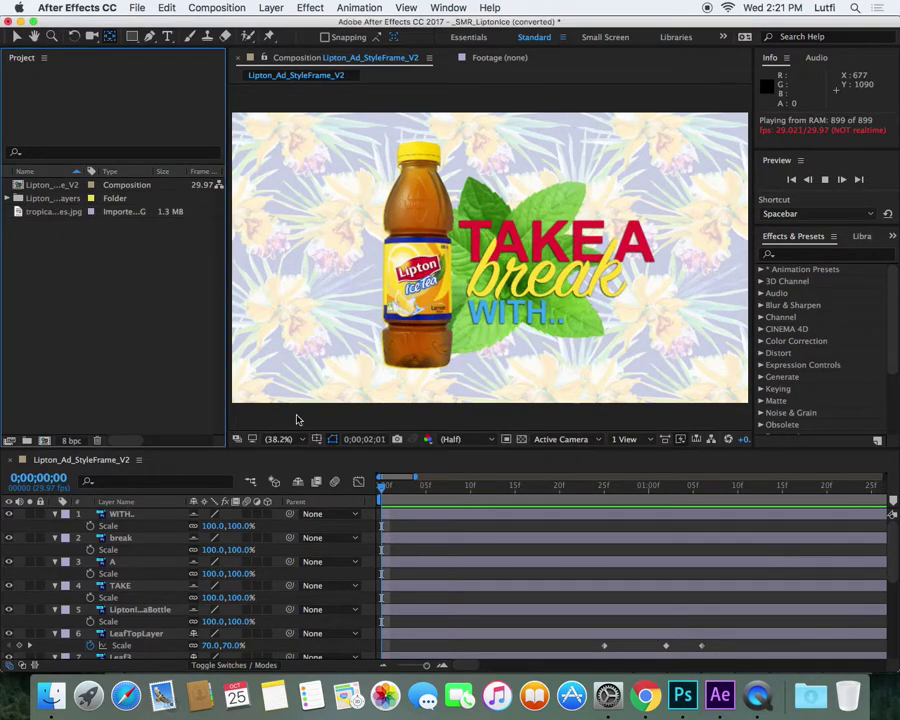
{"action": "key", "text": "space"}
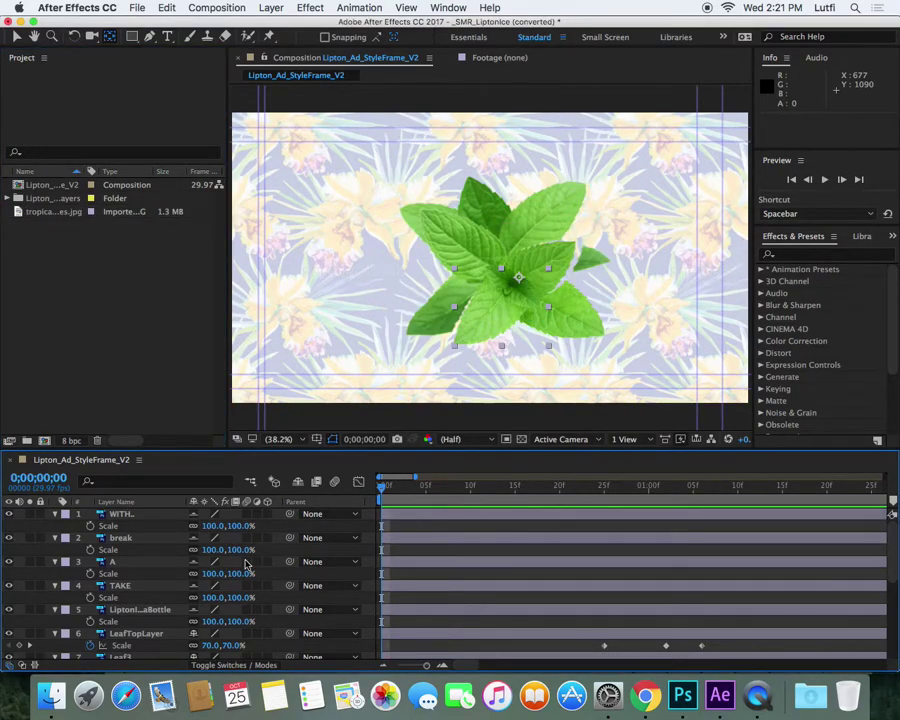
{"action": "scroll", "coordinate": [246, 566], "scroll_direction": "down", "scroll_amount": 5}
{"action": "left_click_drag", "start_coordinate": [55, 213], "coordinate": [120, 610]}
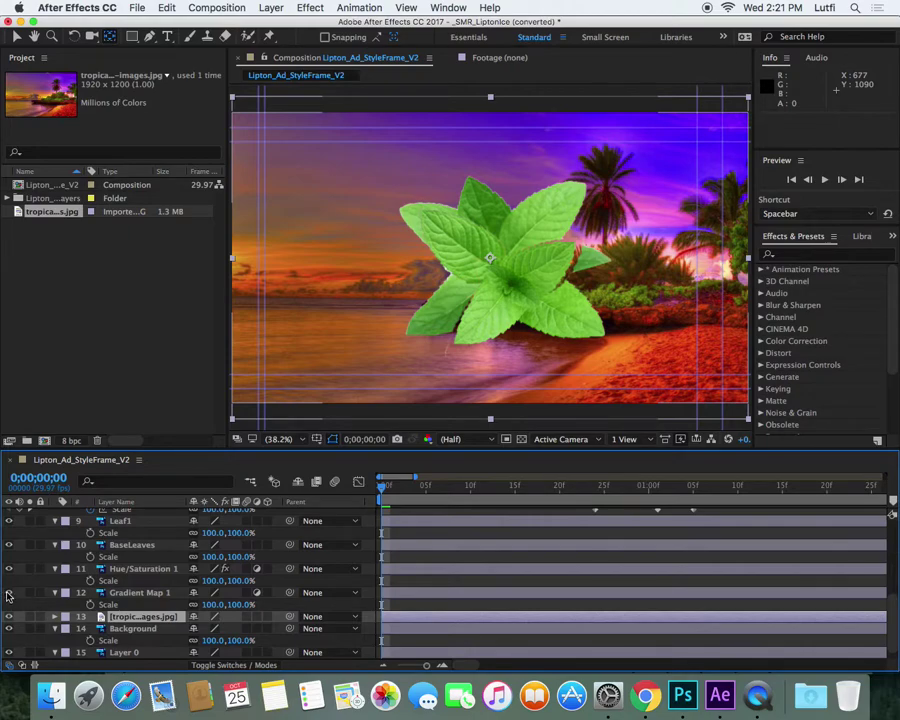
{"action": "mouse_move", "coordinate": [118, 618]}
{"action": "left_mouse_down"}
{"action": "mouse_move", "coordinate": [123, 503]}
{"action": "mouse_move", "coordinate": [137, 655]}
{"action": "mouse_move", "coordinate": [118, 645]}
{"action": "mouse_move", "coordinate": [118, 628]}
{"action": "left_mouse_up"}
- Check the animation over the beach, select the five layers from WITH.. to LiptonIceTeaBottle, and show their Position properties at the first frame
{"action": "left_click", "coordinate": [398, 489]}
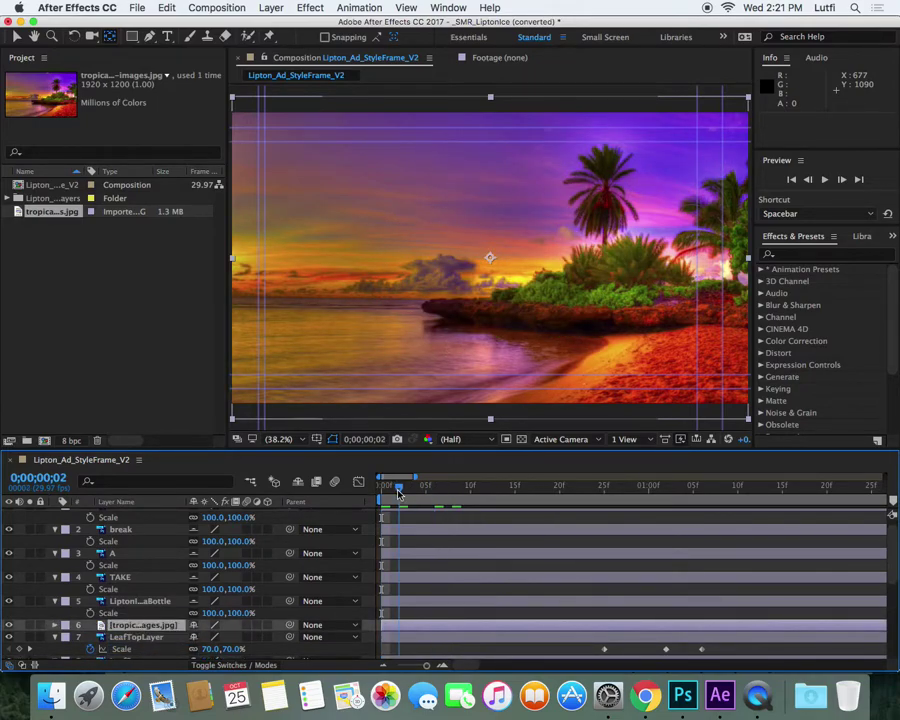
{"action": "left_click_drag", "start_coordinate": [398, 491], "coordinate": [690, 530]}
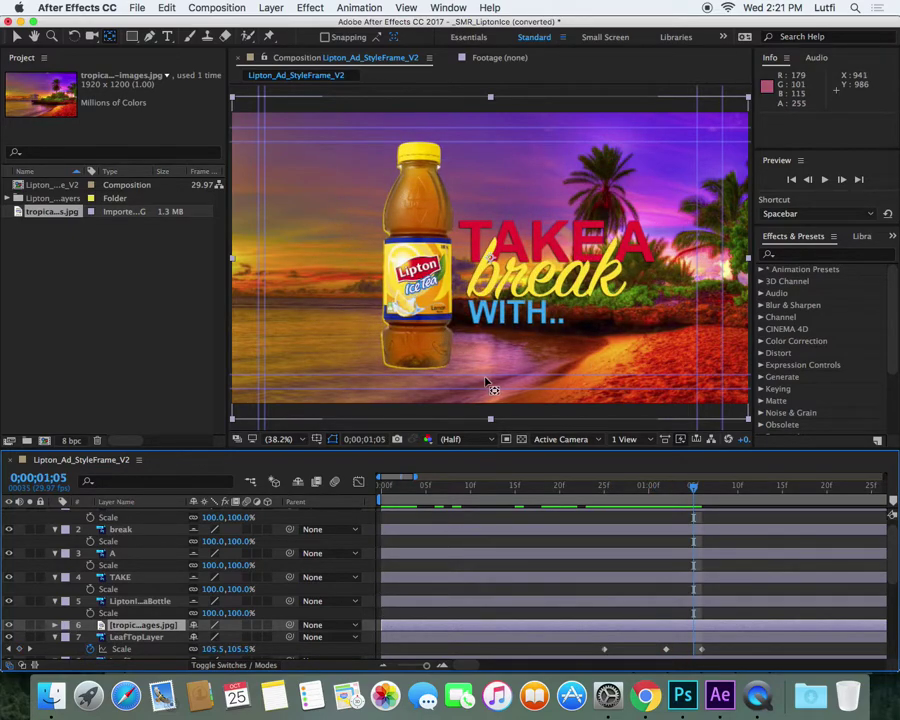
{"action": "left_click", "coordinate": [132, 604]}
{"action": "scroll", "coordinate": [137, 552], "scroll_direction": "down", "scroll_amount": 5}
{"action": "scroll", "coordinate": [135, 560], "scroll_direction": "up", "scroll_amount": 10}
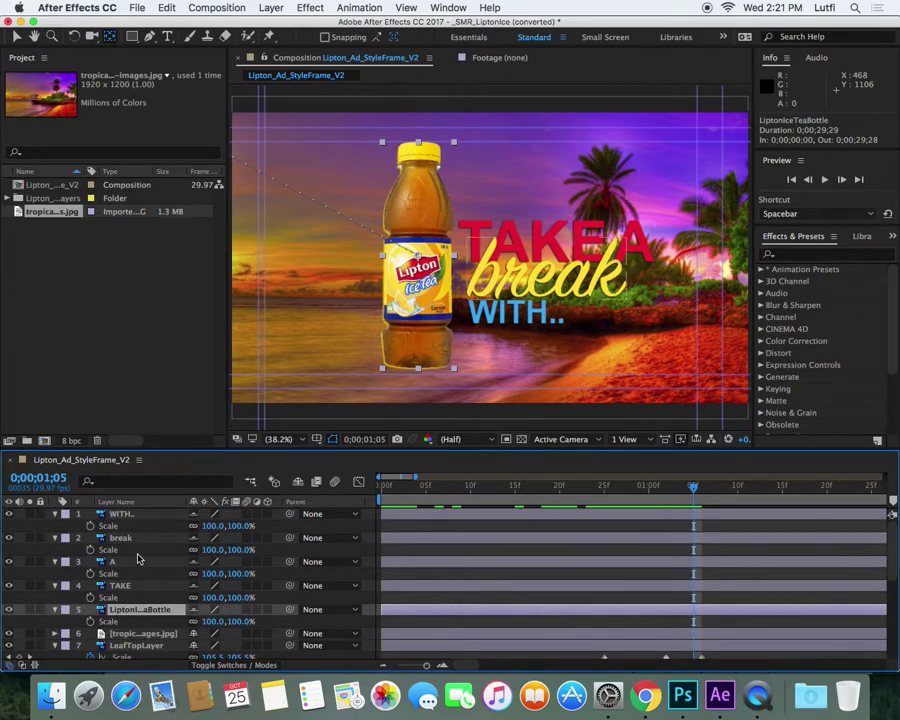
{"action": "left_click", "coordinate": [127, 515], "text": "shift"}
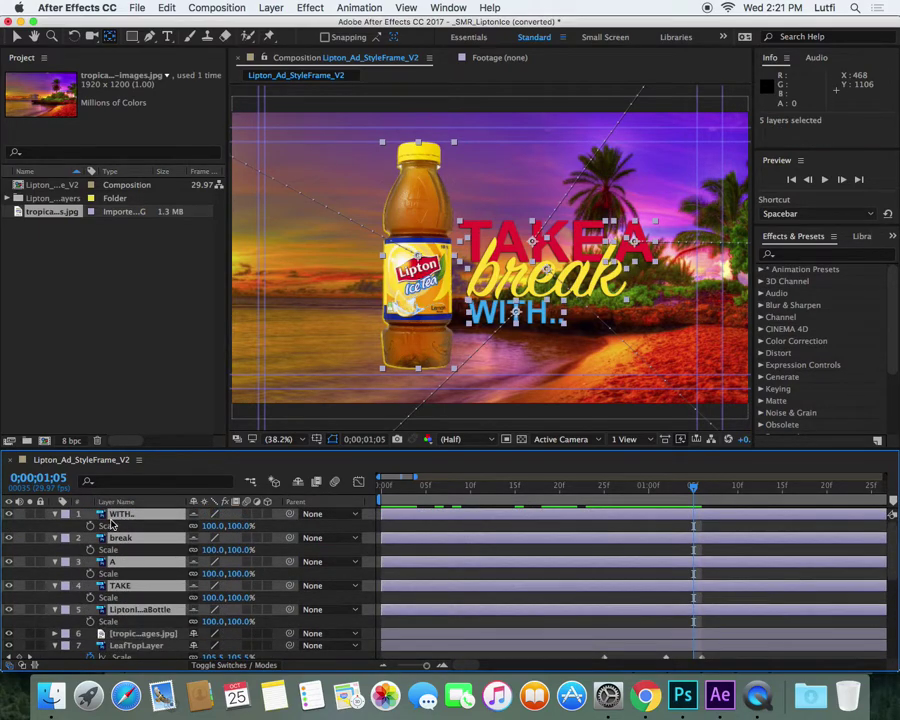
{"action": "key", "text": "space"}
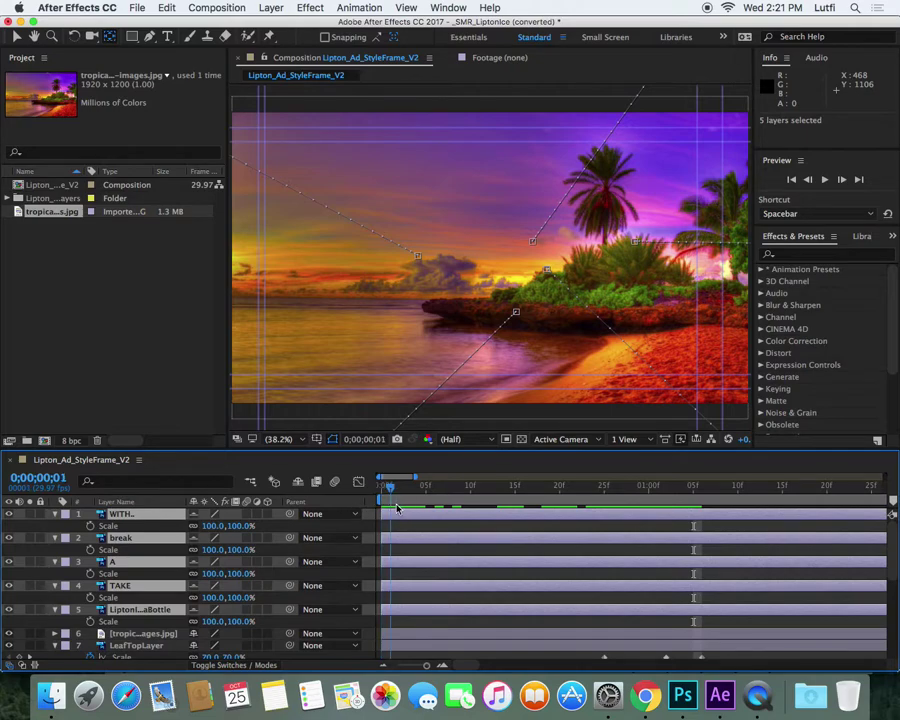
{"action": "key", "text": "p"}
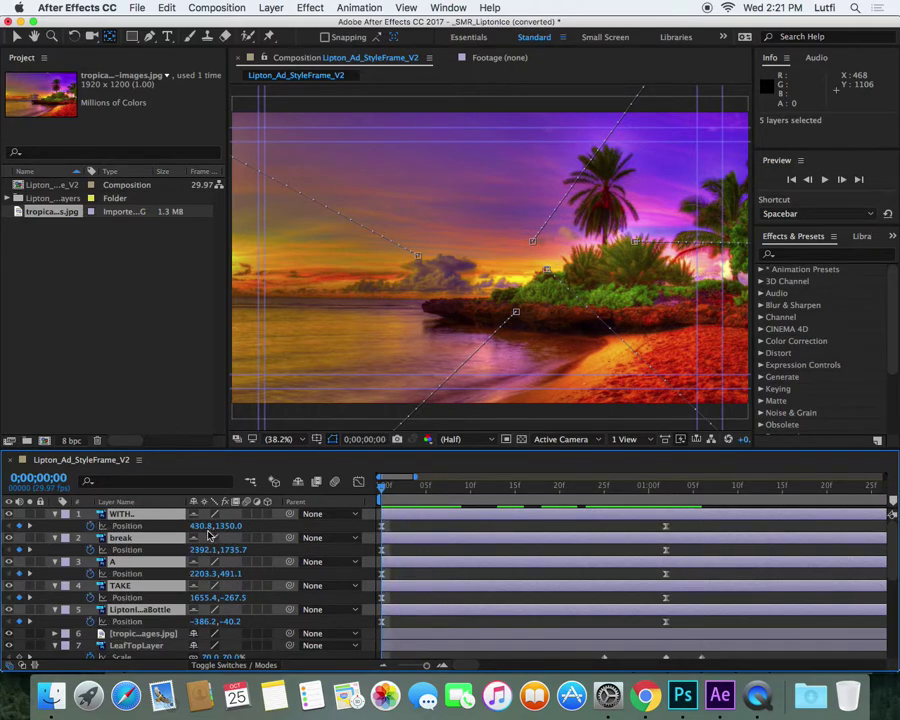
- Shift the five selected layers left together, bringing WITH..'s X position to 420.8 at the first keyframe and 714.0 at 0;00;01;02
{"action": "mouse_move", "coordinate": [203, 526]}
{"action": "left_mouse_down"}
{"action": "mouse_move", "coordinate": [117, 526]}
{"action": "mouse_move", "coordinate": [196, 526]}
{"action": "left_mouse_up"}
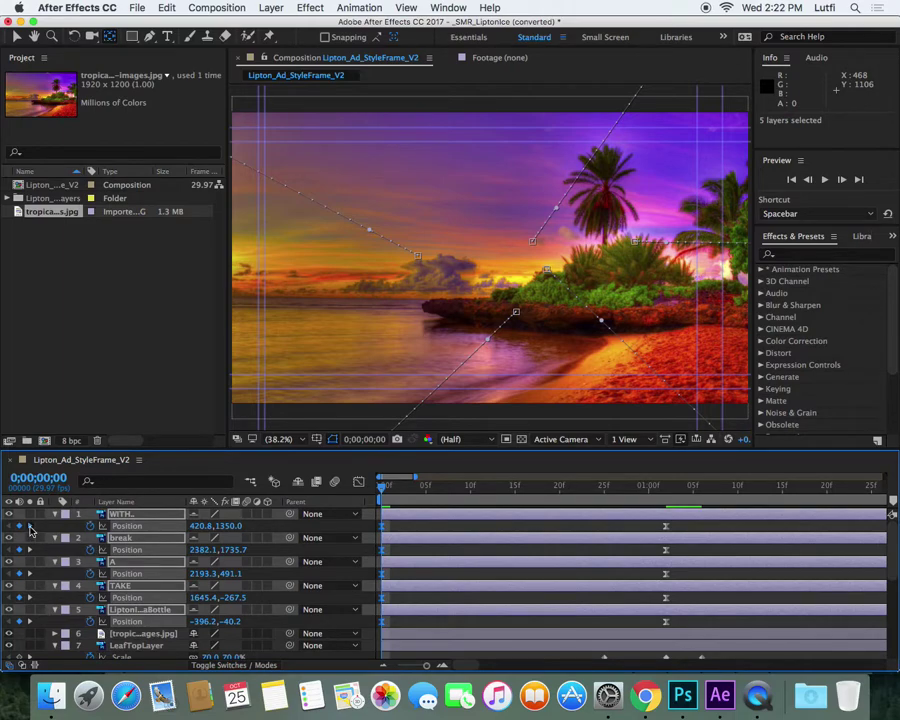
{"action": "key", "text": "k"}
{"action": "left_click_drag", "start_coordinate": [205, 526], "coordinate": [35, 525]}
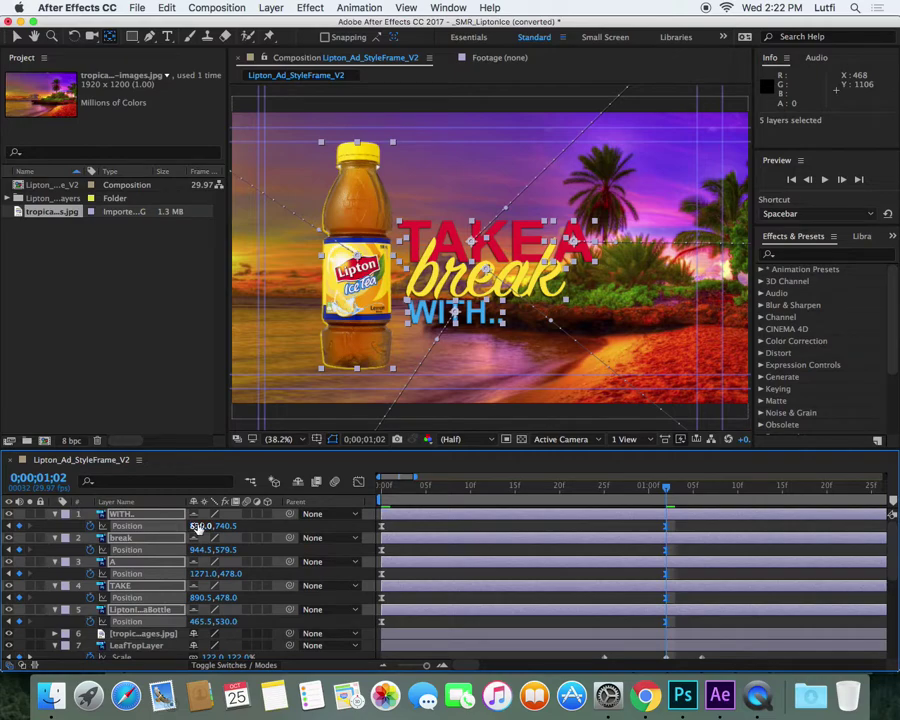
{"action": "left_click_drag", "start_coordinate": [205, 526], "coordinate": [122, 535]}
- Preview the repositioned bottle and text animation, and return the playhead to 0;00;00;03
{"action": "key", "text": "space"}
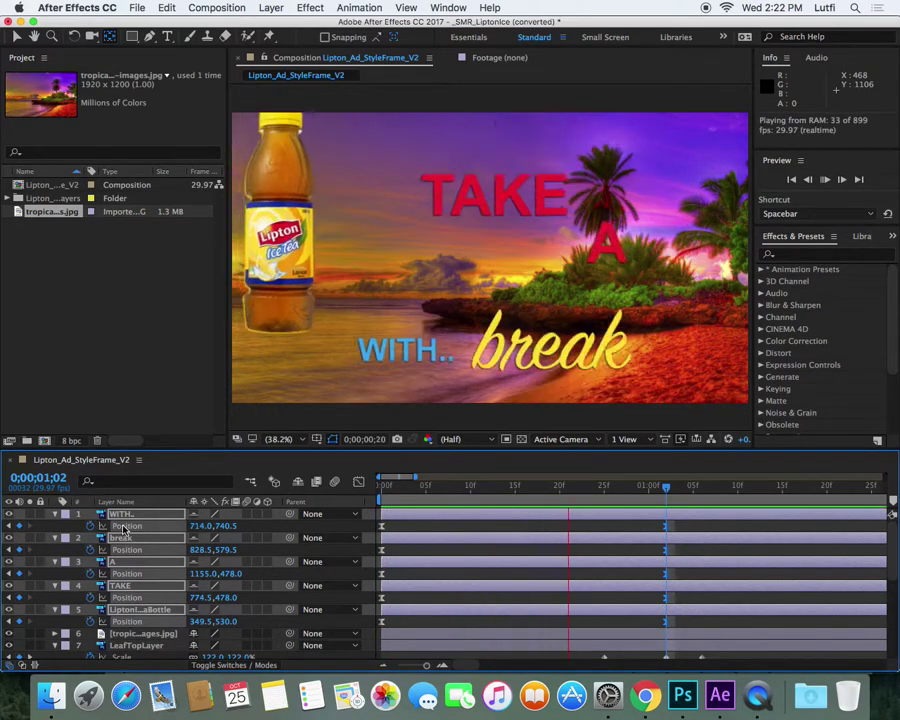
{"action": "key", "text": "space"}
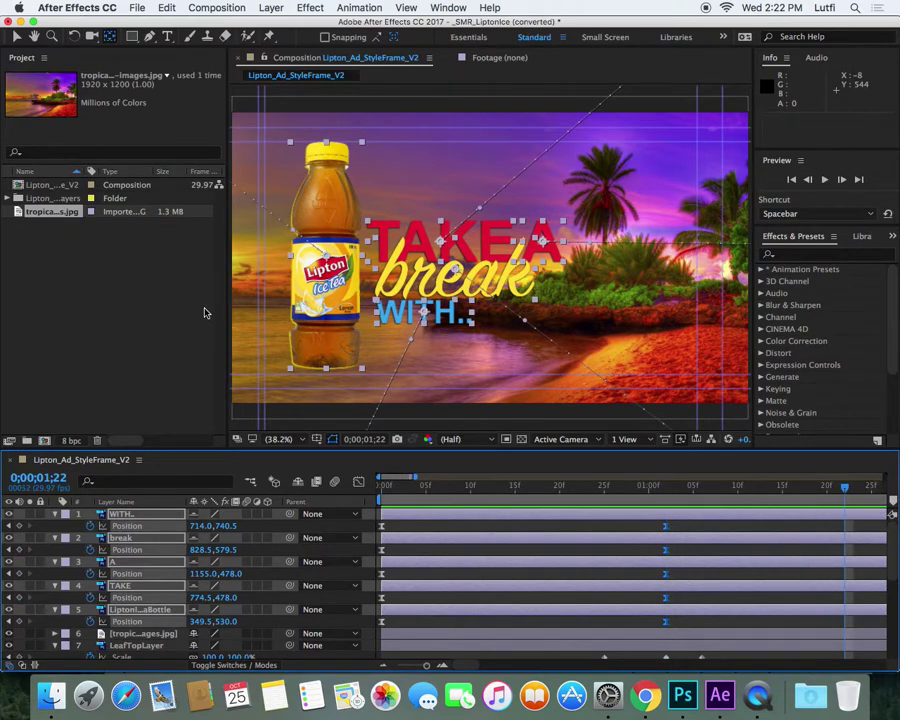
{"action": "left_click", "coordinate": [410, 497]}
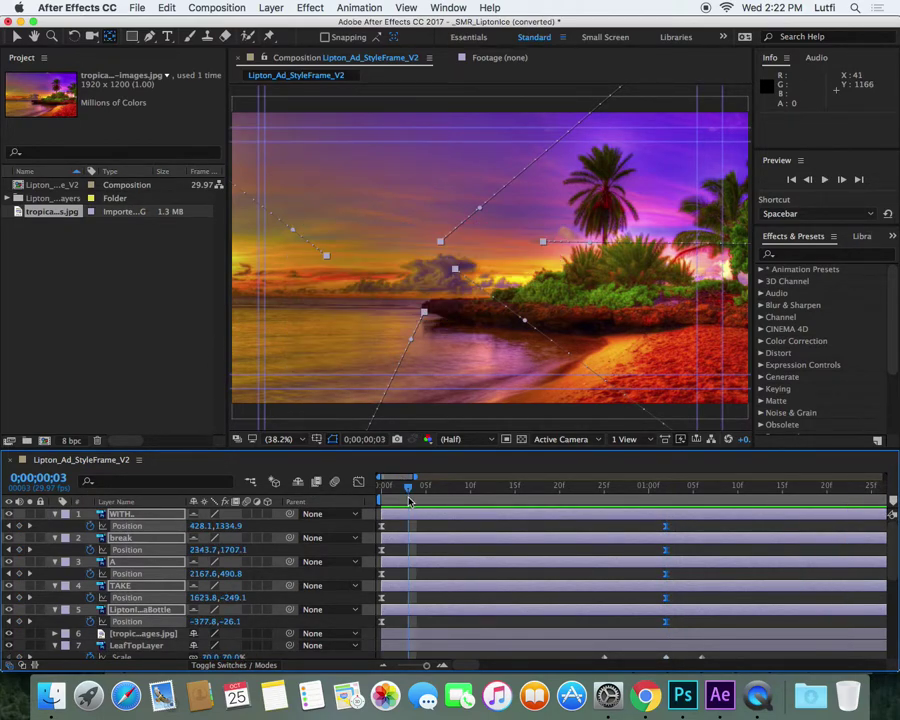
- Move the playhead to 0;00;01;03 to check the bottle and text over the beach, and deselect all layers
{"action": "key", "text": "minus"}
{"action": "left_click_drag", "start_coordinate": [411, 498], "coordinate": [532, 520]}
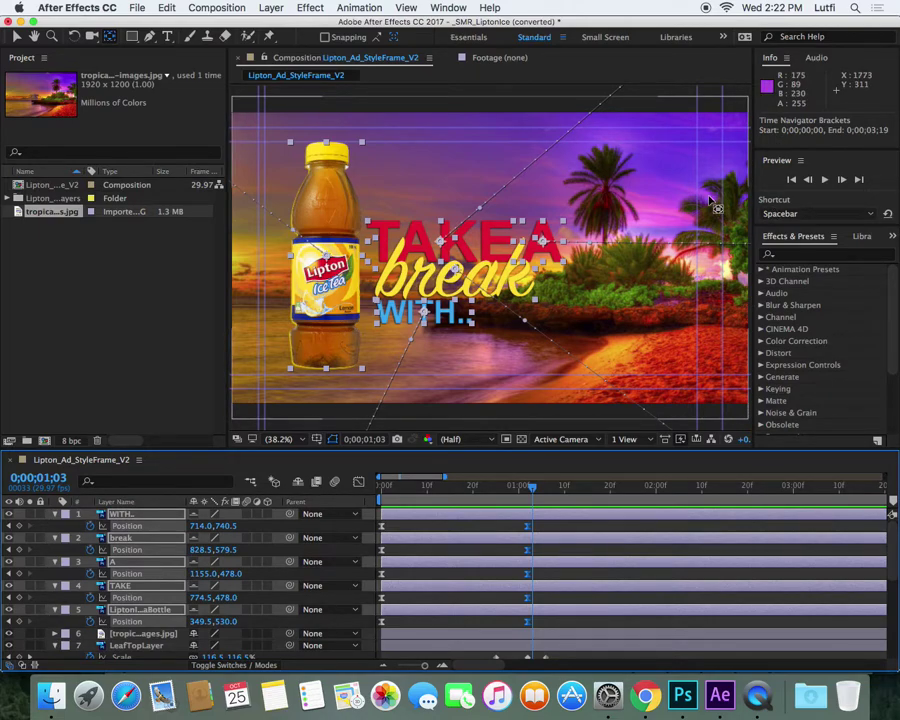
{"action": "left_click", "coordinate": [593, 428]}
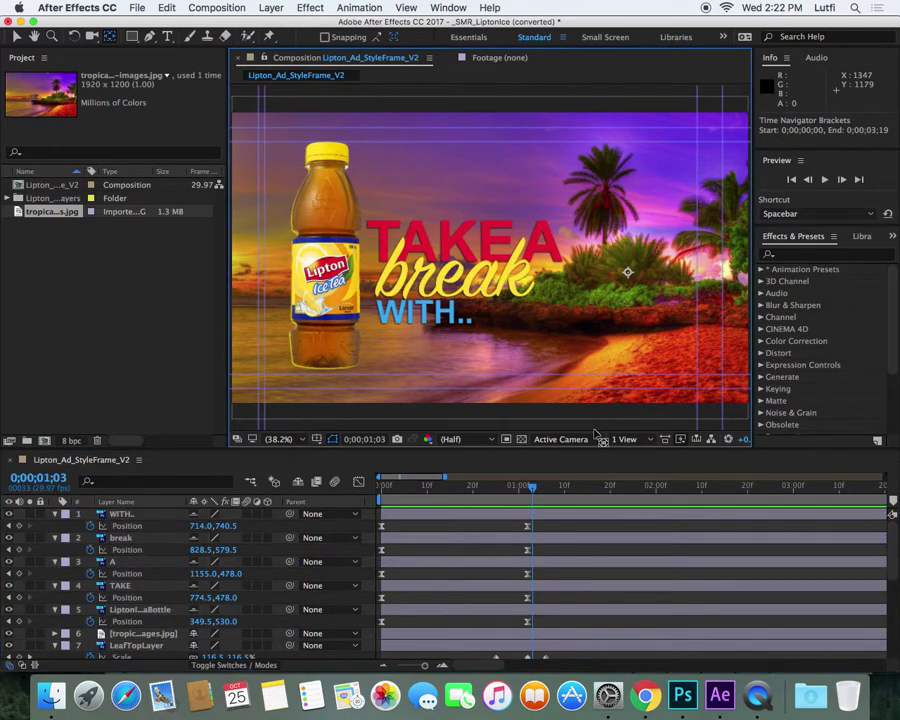
- Collapse the Position and Scale rows of the layers from WITH.. down to Leaf3, plus Layer 0, in the timeline
{"action": "left_click", "coordinate": [111, 527]}
{"action": "left_click", "coordinate": [116, 516]}
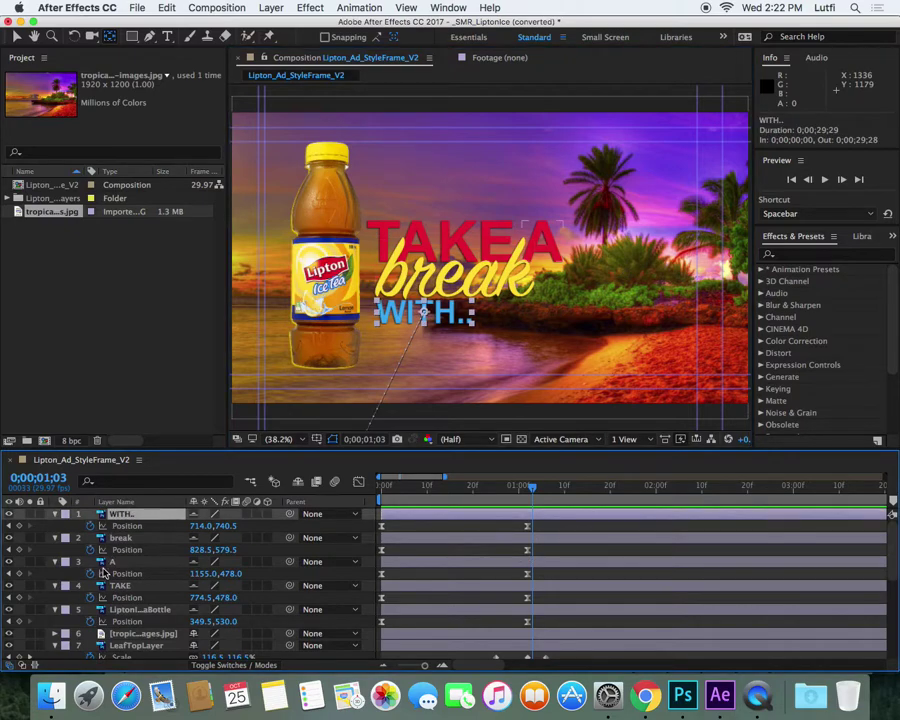
{"action": "scroll", "coordinate": [148, 646], "scroll_direction": "down", "scroll_amount": 10}
{"action": "left_click", "coordinate": [138, 641], "text": "super"}
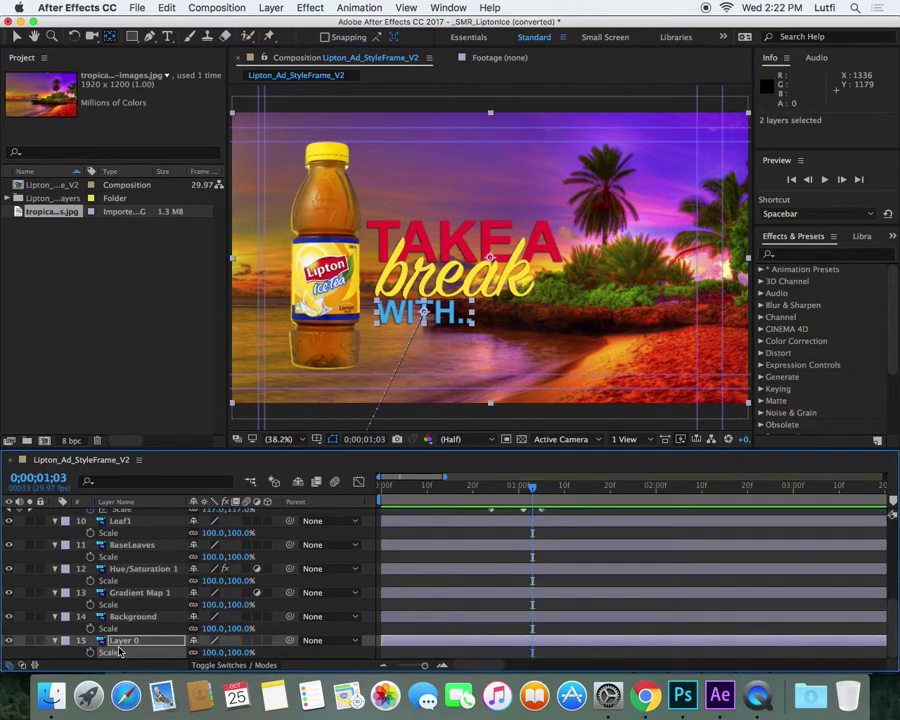
{"action": "scroll", "coordinate": [104, 626], "scroll_direction": "up", "scroll_amount": 10}
{"action": "left_click", "coordinate": [55, 514]}
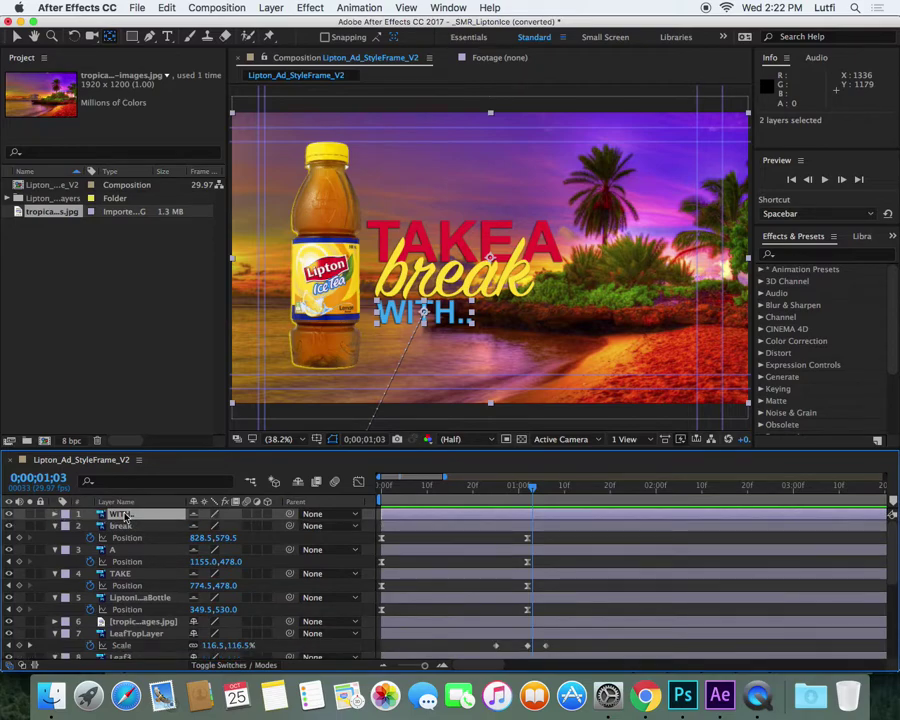
{"action": "scroll", "coordinate": [130, 640], "scroll_direction": "down", "scroll_amount": 5}
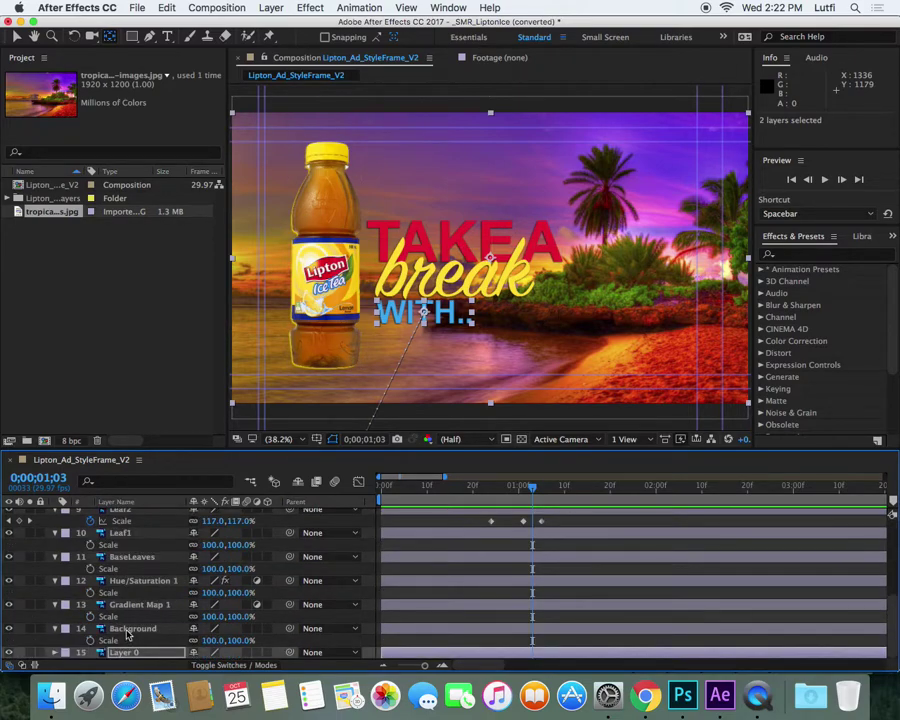
{"action": "scroll", "coordinate": [90, 590], "scroll_direction": "up", "scroll_amount": 5}
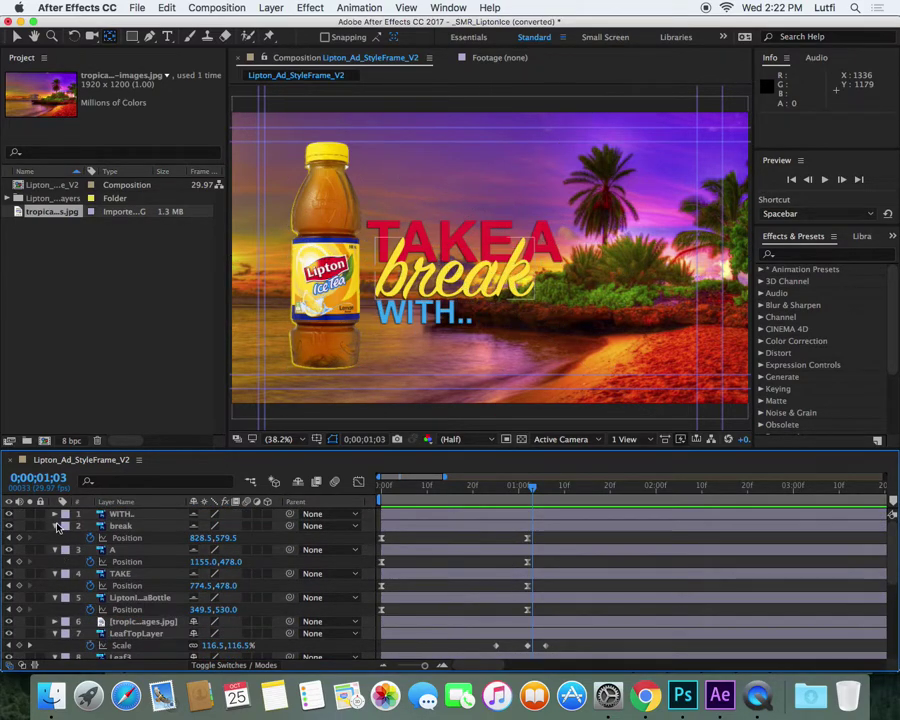
{"action": "left_click", "coordinate": [55, 526]}
{"action": "left_click", "coordinate": [55, 538]}
{"action": "left_click", "coordinate": [55, 550]}
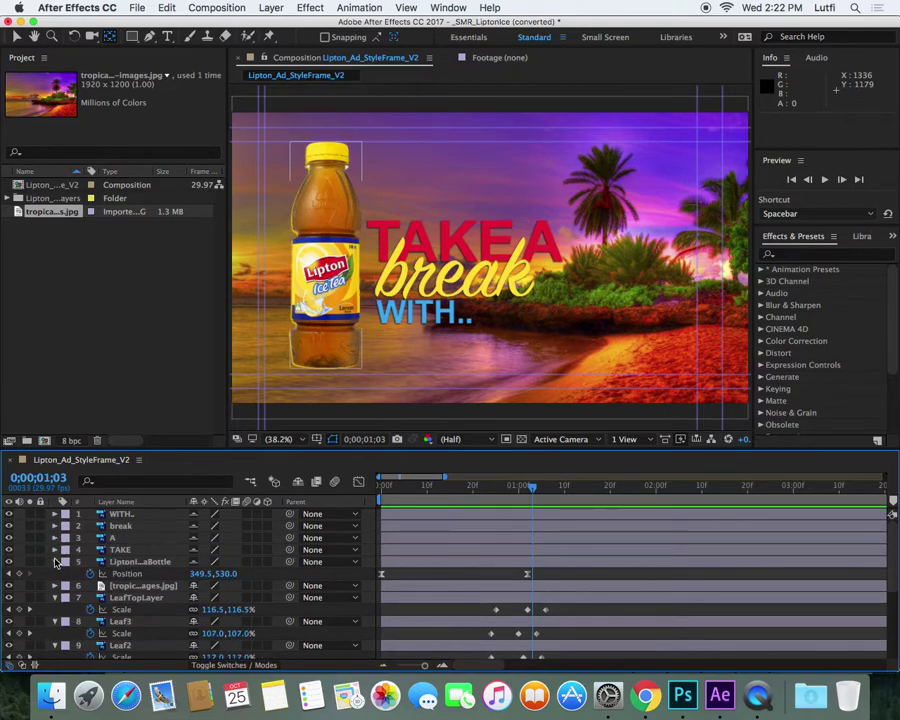
{"action": "left_click", "coordinate": [55, 562]}
{"action": "left_click", "coordinate": [55, 586]}
{"action": "left_click", "coordinate": [55, 598]}
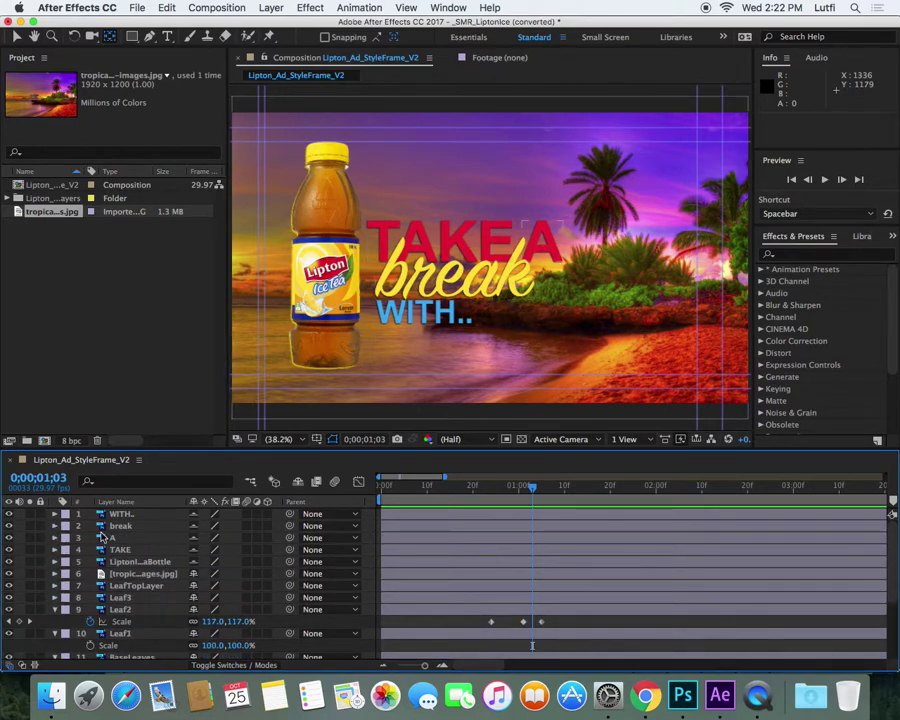
{"action": "left_click", "coordinate": [62, 249]}
{"action": "right_click", "coordinate": [62, 250]}
{"action": "mouse_move", "coordinate": [100, 312]}
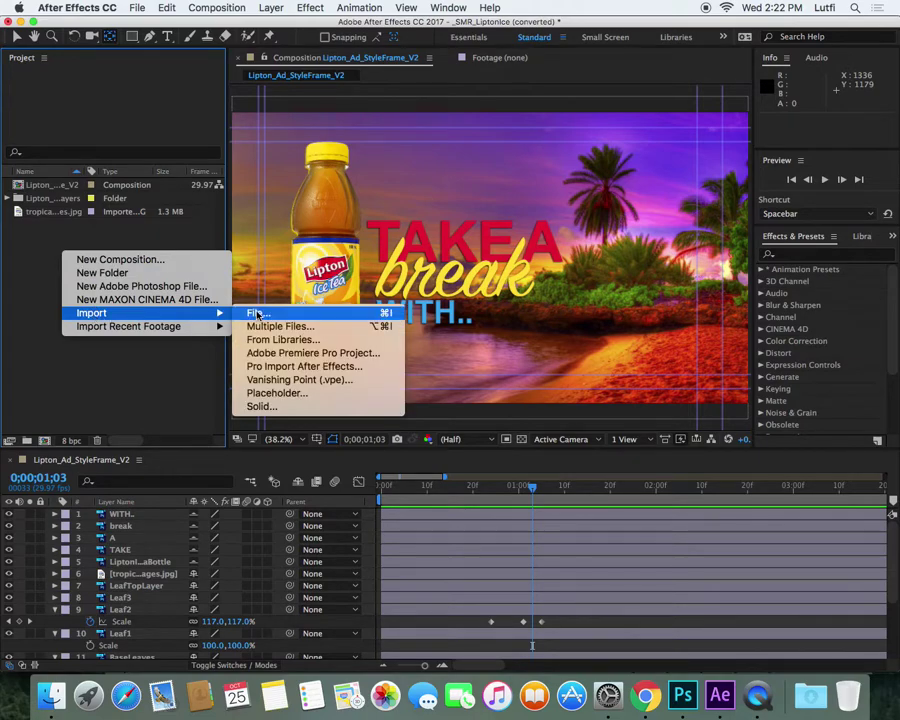
{"action": "left_click", "coordinate": [141, 286]}
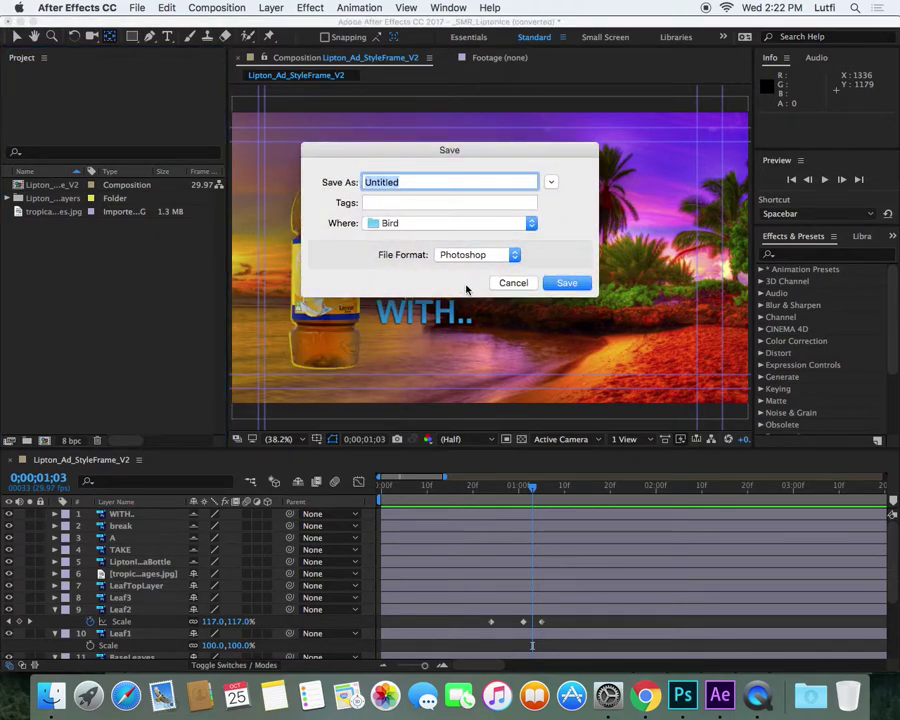
{"action": "key", "text": "Escape"}
- Switch to Photoshop and open the parrot image big_thumb_c052b6962cf837e221416c84f3c413db.jpg from the Bird folder in Desktop's RED folder
{"action": "key", "text": "super+Tab"}
{"action": "key", "text": "super+Tab"}
{"action": "key", "text": "super+Tab"}
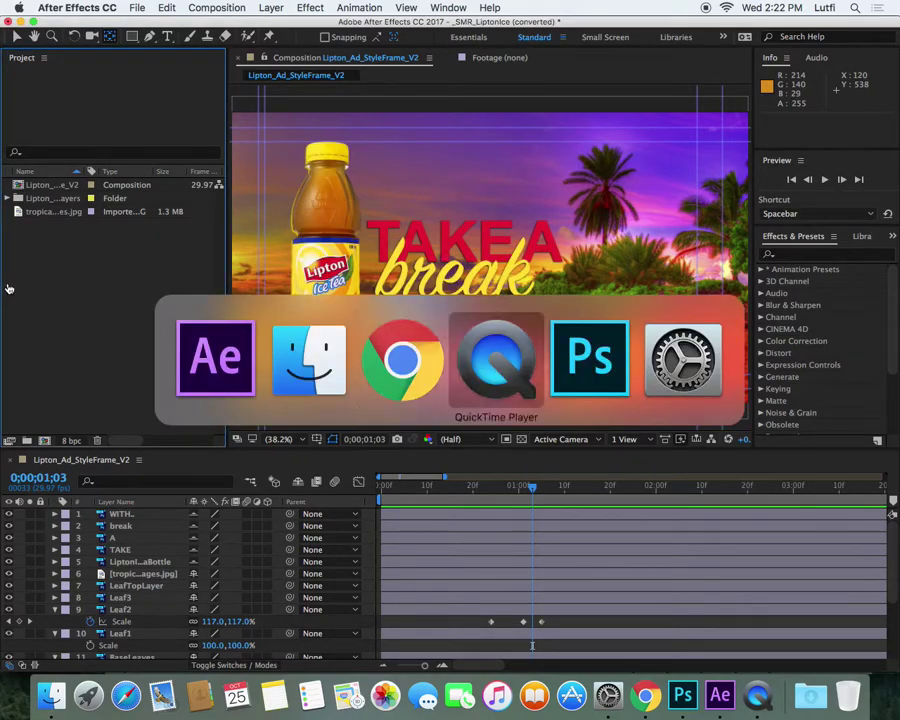
{"action": "key", "text": "super+Tab"}
{"action": "key", "text": "super+o"}
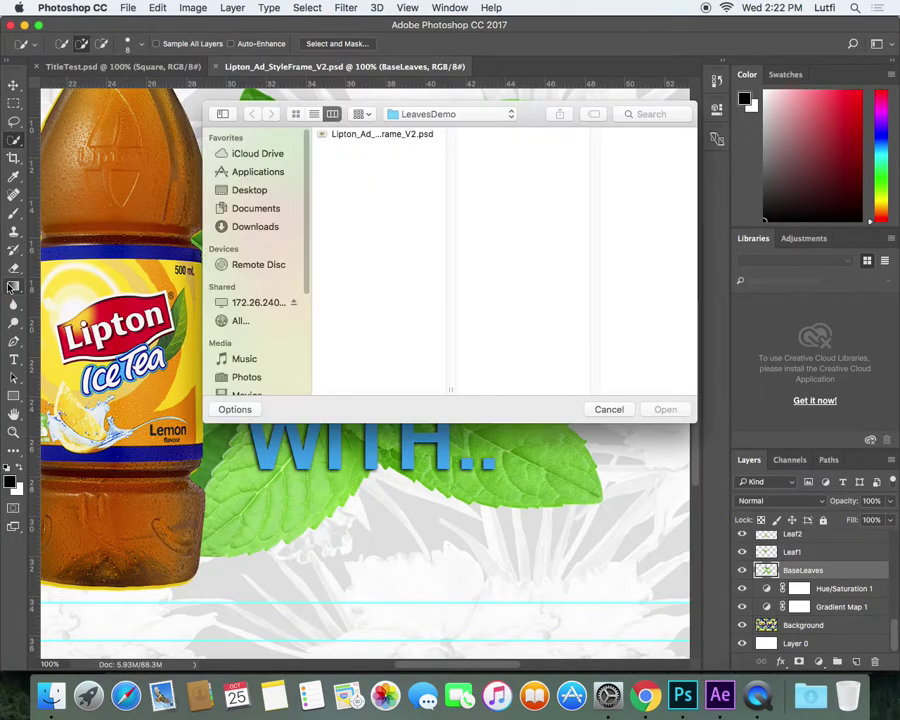
{"action": "left_click", "coordinate": [275, 190]}
{"action": "left_click", "coordinate": [345, 134]}
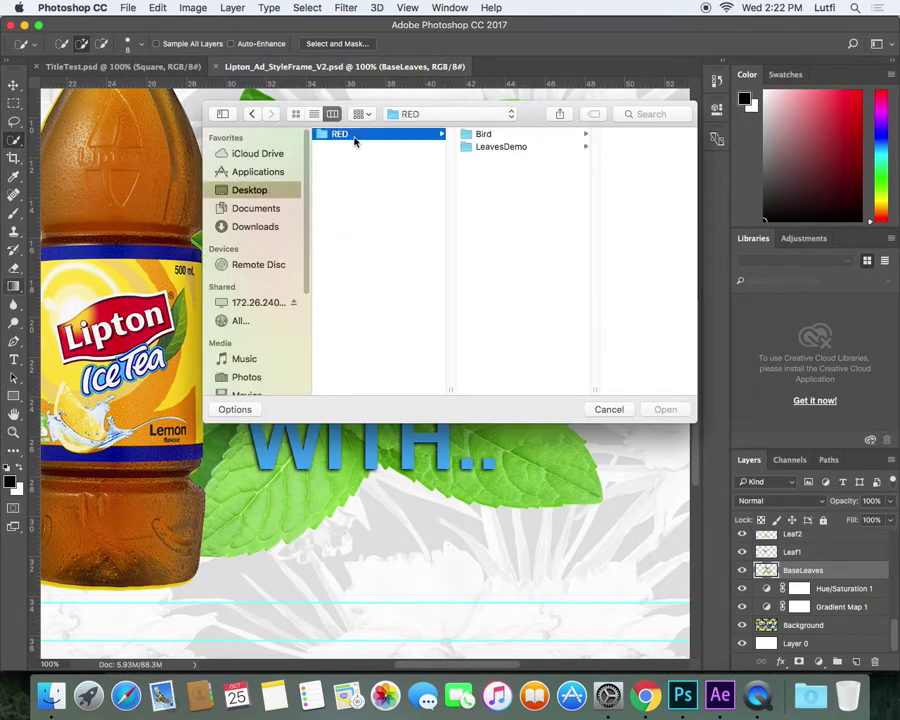
{"action": "left_click", "coordinate": [500, 137]}
{"action": "left_click", "coordinate": [582, 136]}
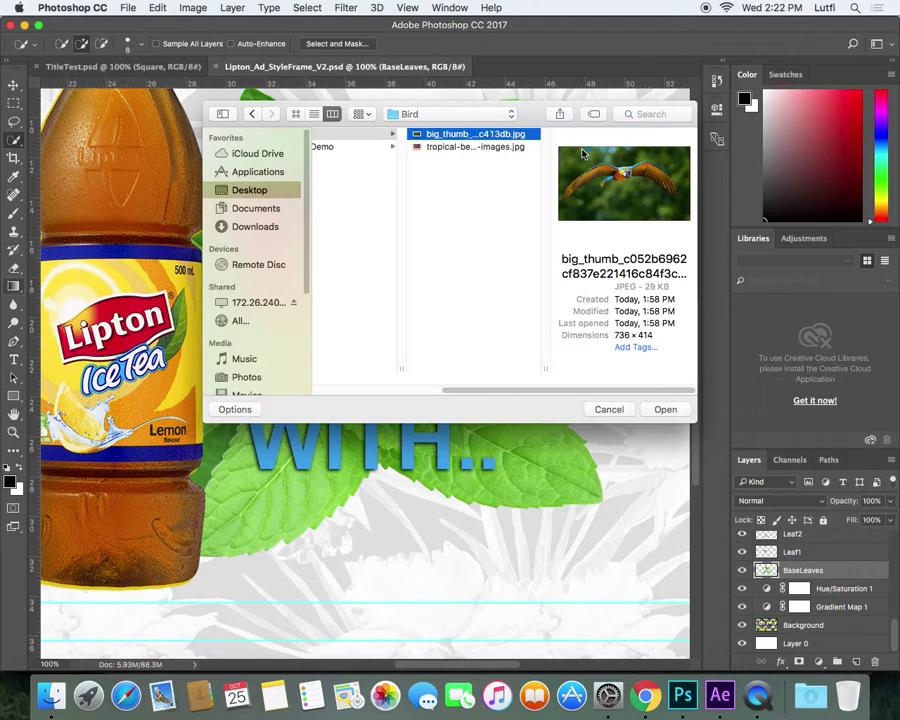
{"action": "left_click", "coordinate": [665, 409]}
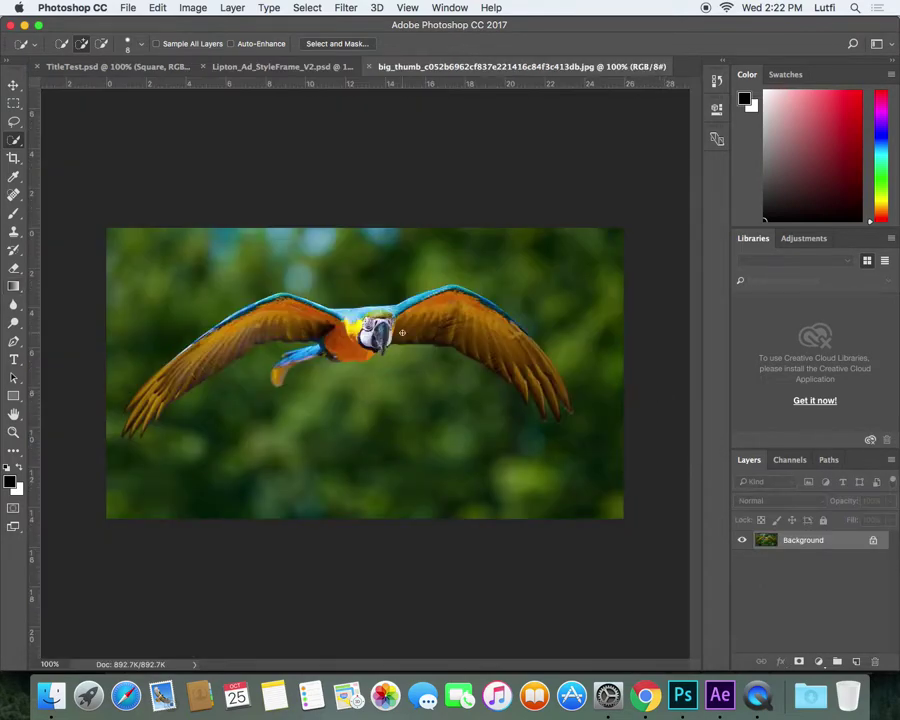
- Convert the locked Background layer to an editable layer and quick-select the green backdrop around the parrot
{"action": "double_click", "coordinate": [872, 541]}
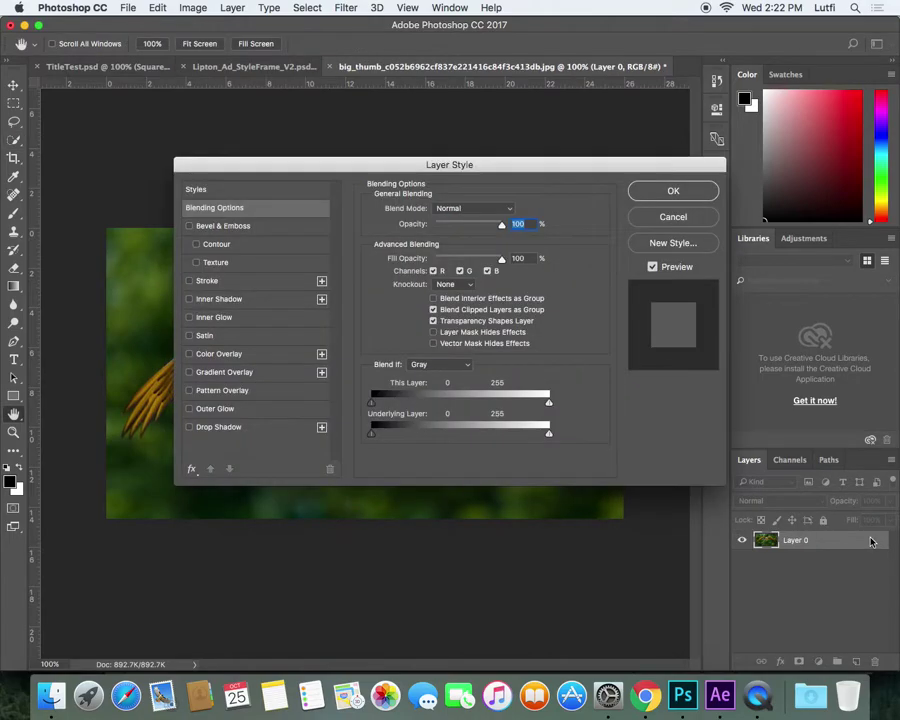
{"action": "left_click", "coordinate": [665, 192]}
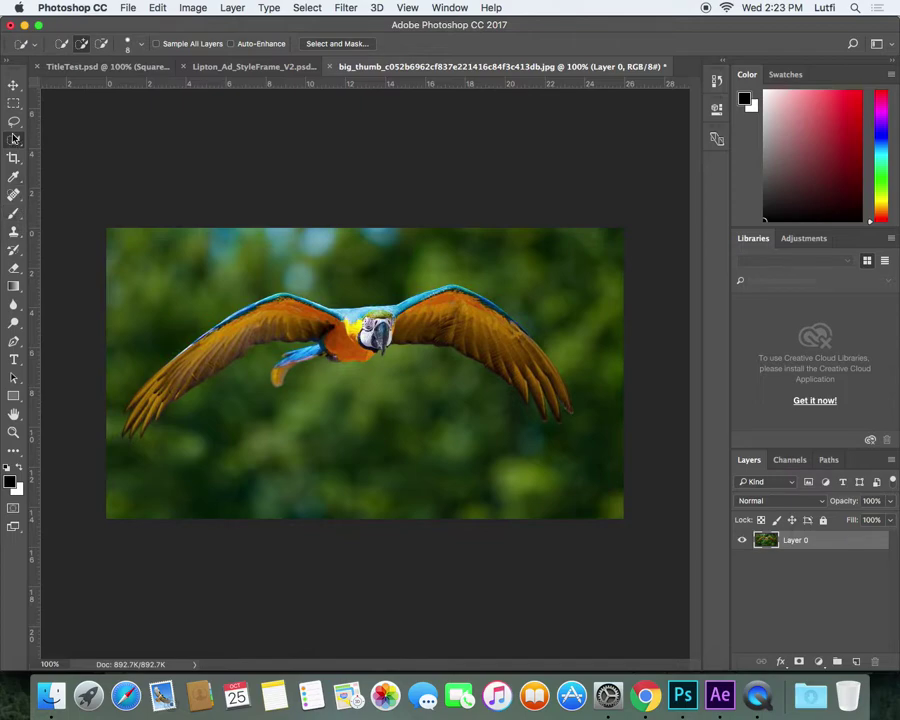
{"action": "mouse_move", "coordinate": [237, 420]}
{"action": "left_mouse_down"}
{"action": "mouse_move", "coordinate": [370, 398]}
{"action": "mouse_move", "coordinate": [512, 465]}
{"action": "mouse_move", "coordinate": [528, 487]}
{"action": "mouse_move", "coordinate": [572, 424]}
{"action": "mouse_move", "coordinate": [568, 302]}
{"action": "mouse_move", "coordinate": [280, 222]}
{"action": "left_mouse_up"}
- Refine the quick selection along the parrot's wings, body and tail so that it covers only the backdrop
{"action": "mouse_move", "coordinate": [354, 335]}
{"action": "left_mouse_down"}
{"action": "mouse_move", "coordinate": [274, 300]}
{"action": "mouse_move", "coordinate": [201, 289]}
{"action": "mouse_move", "coordinate": [137, 326]}
{"action": "left_mouse_up"}
{"action": "mouse_move", "coordinate": [250, 291]}
{"action": "left_mouse_down"}
{"action": "mouse_move", "coordinate": [205, 324]}
{"action": "mouse_move", "coordinate": [155, 388]}
{"action": "mouse_move", "coordinate": [186, 382]}
{"action": "left_mouse_up"}
{"action": "left_click", "coordinate": [235, 297]}
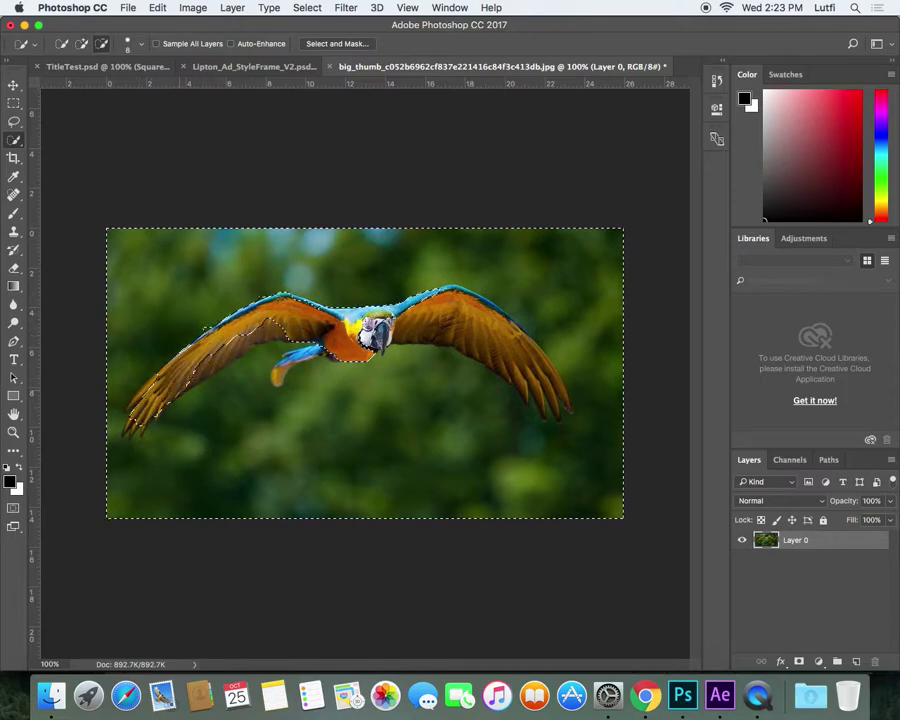
{"action": "mouse_move", "coordinate": [333, 345]}
{"action": "left_mouse_down"}
{"action": "mouse_move", "coordinate": [306, 354]}
{"action": "mouse_move", "coordinate": [297, 378]}
{"action": "left_mouse_up"}
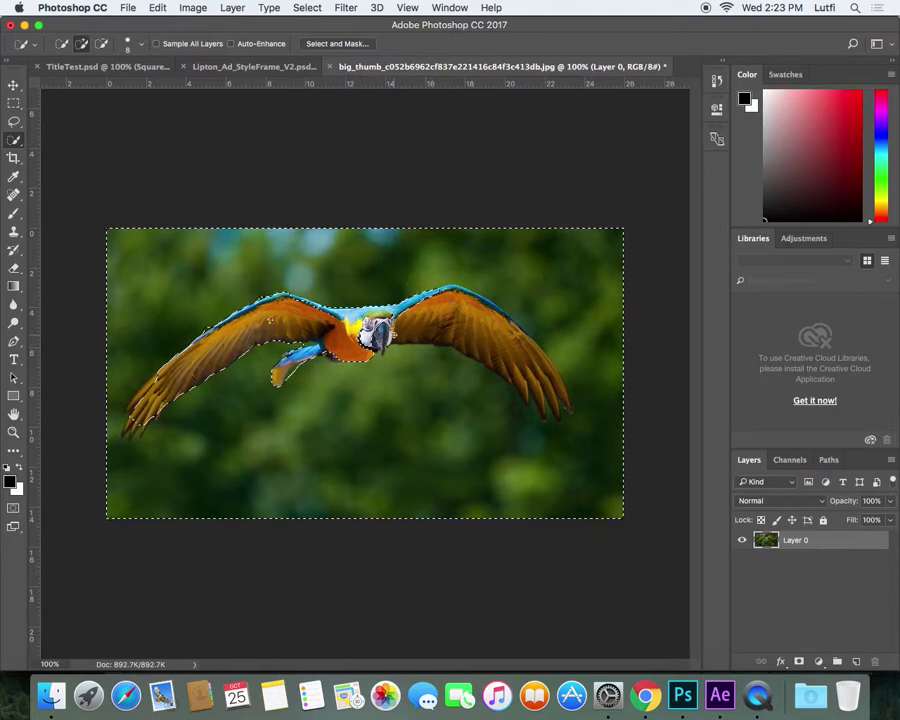
{"action": "left_click_drag", "start_coordinate": [376, 335], "coordinate": [451, 324]}
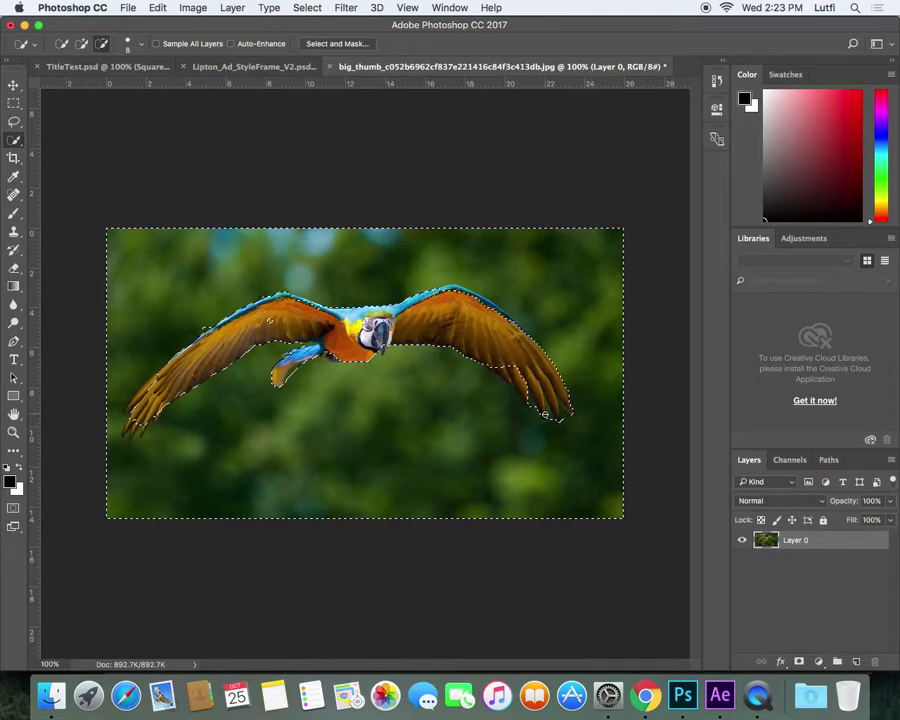
{"action": "left_click_drag", "start_coordinate": [494, 366], "coordinate": [538, 394]}
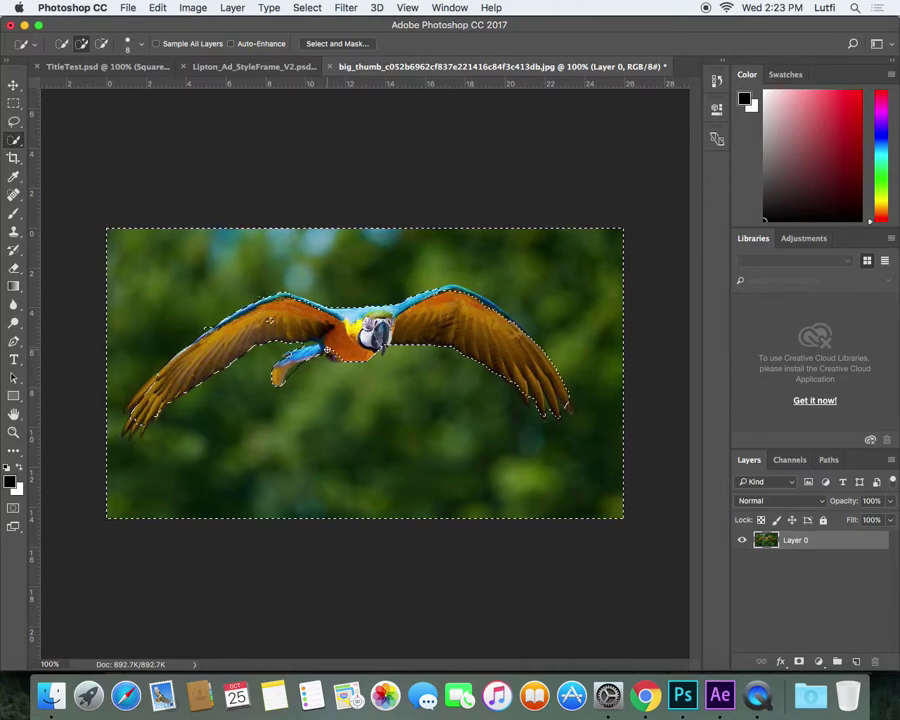
{"action": "key", "text": "alt"}
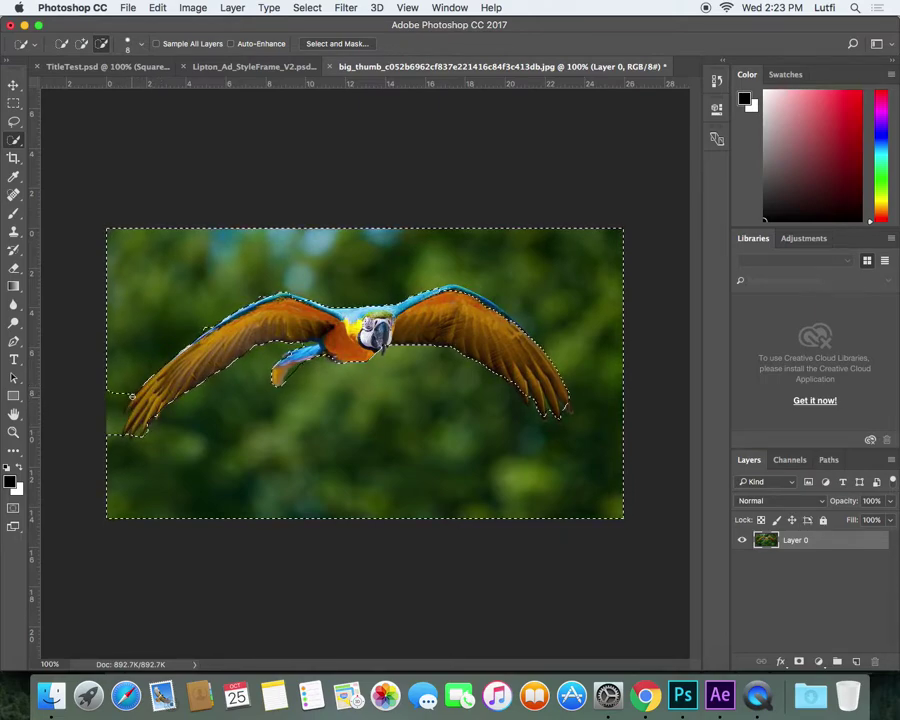
{"action": "left_click_drag", "start_coordinate": [132, 397], "coordinate": [127, 398]}
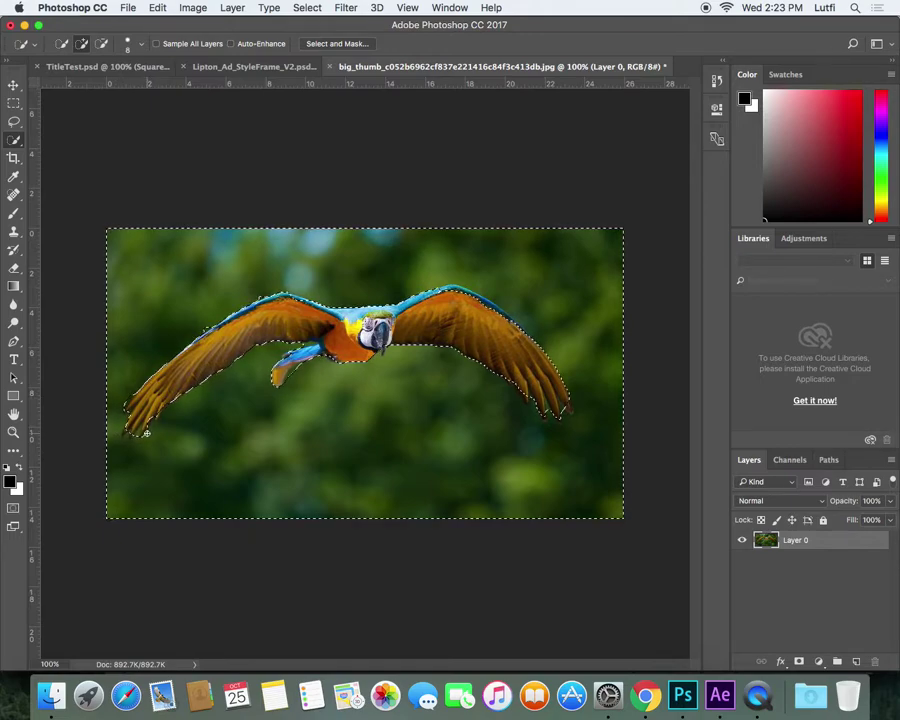
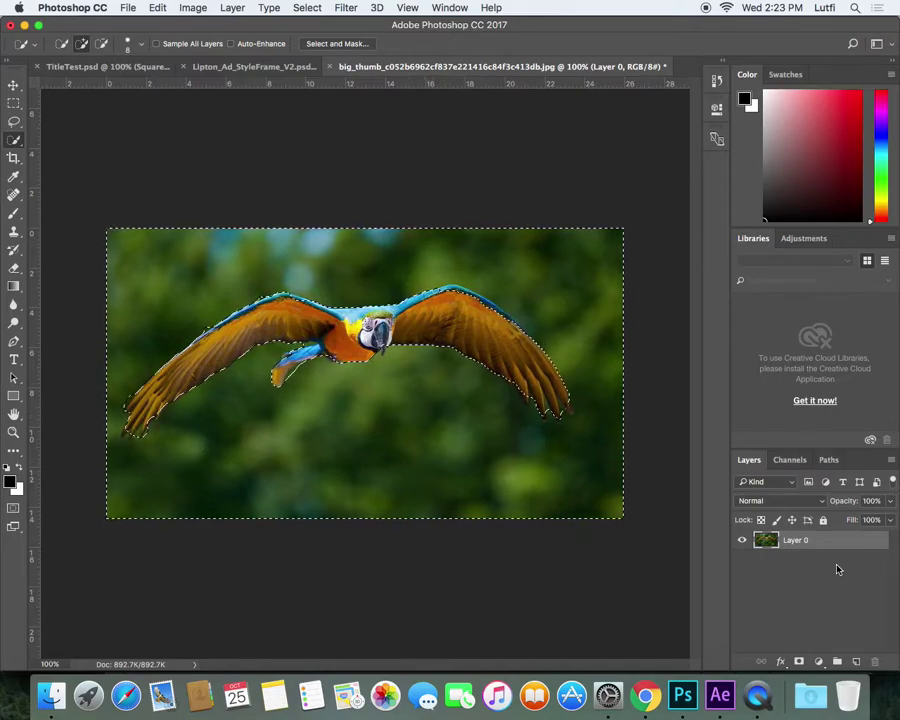
- Try deleting the selected backdrop and clearing the selection around the parrot
{"action": "key", "text": "Delete"}
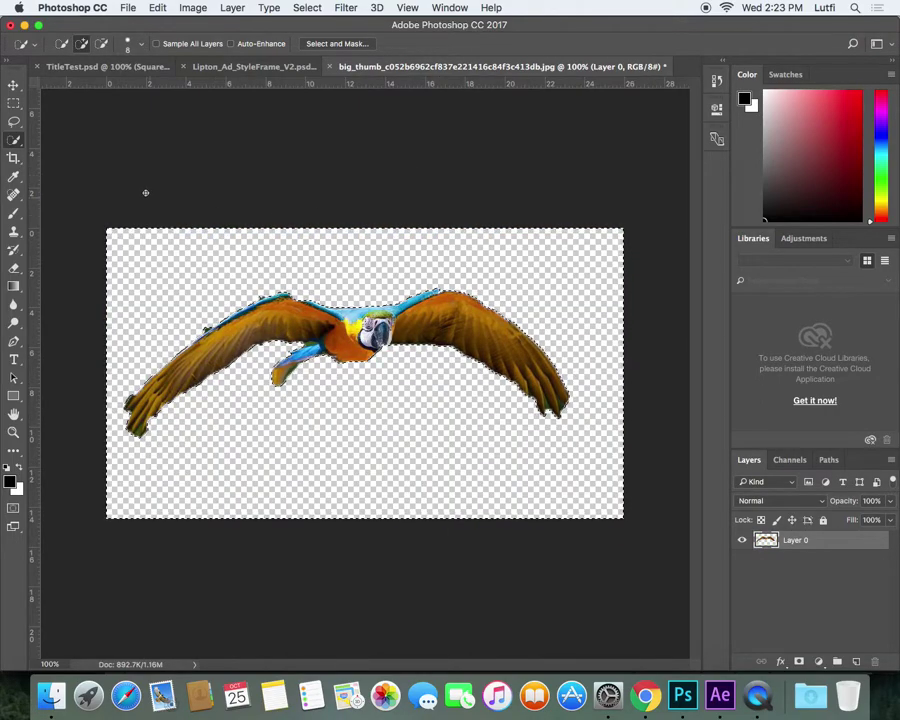
{"action": "left_click", "coordinate": [15, 105]}
{"action": "left_click", "coordinate": [187, 167]}
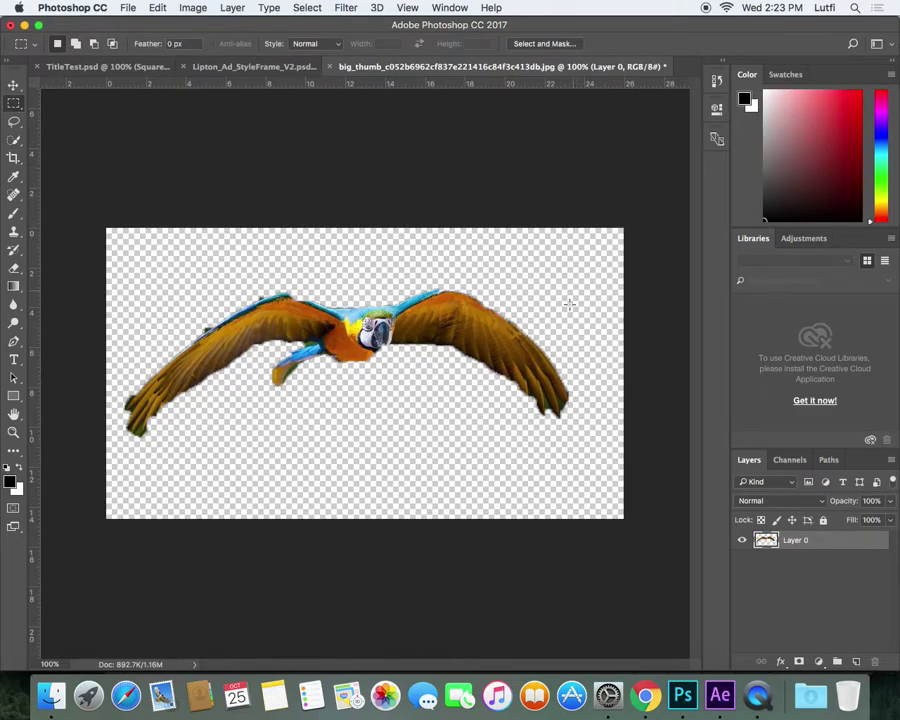
{"action": "key", "text": "ctrl+alt+z"}
{"action": "key", "text": "ctrl+alt+z"}
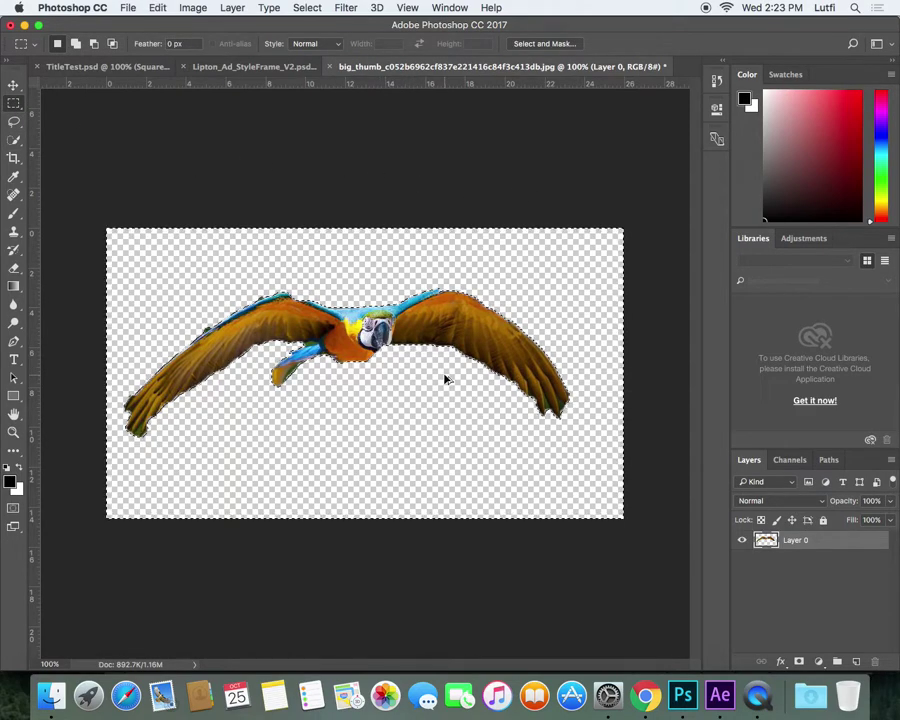
- Invert the selection so it covers the parrot, and open it in Select and Mask
{"action": "left_click", "coordinate": [303, 8]}
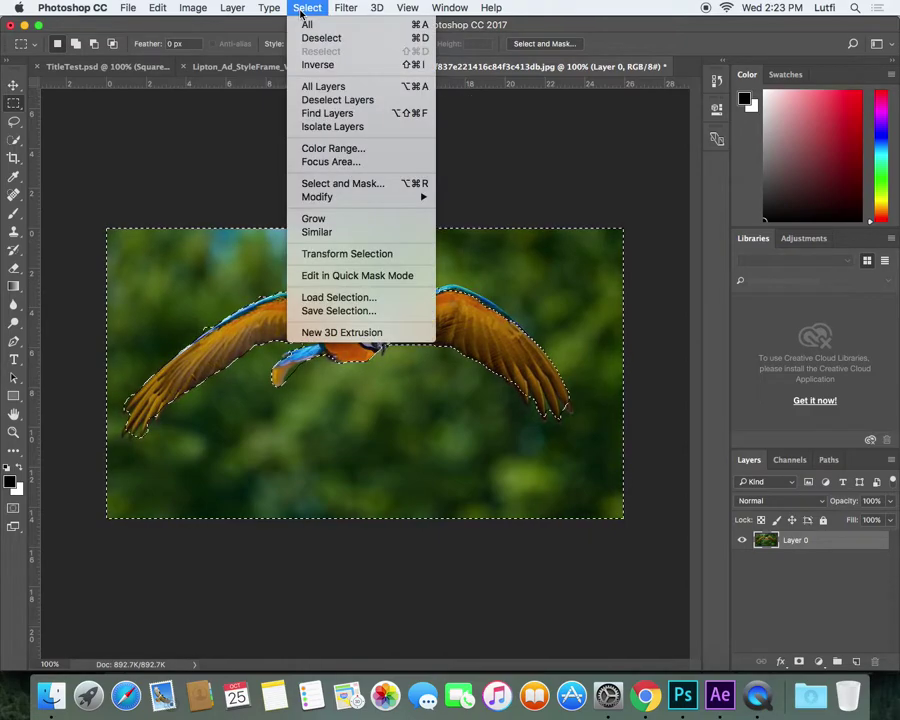
{"action": "left_click", "coordinate": [332, 65]}
{"action": "left_click", "coordinate": [306, 8]}
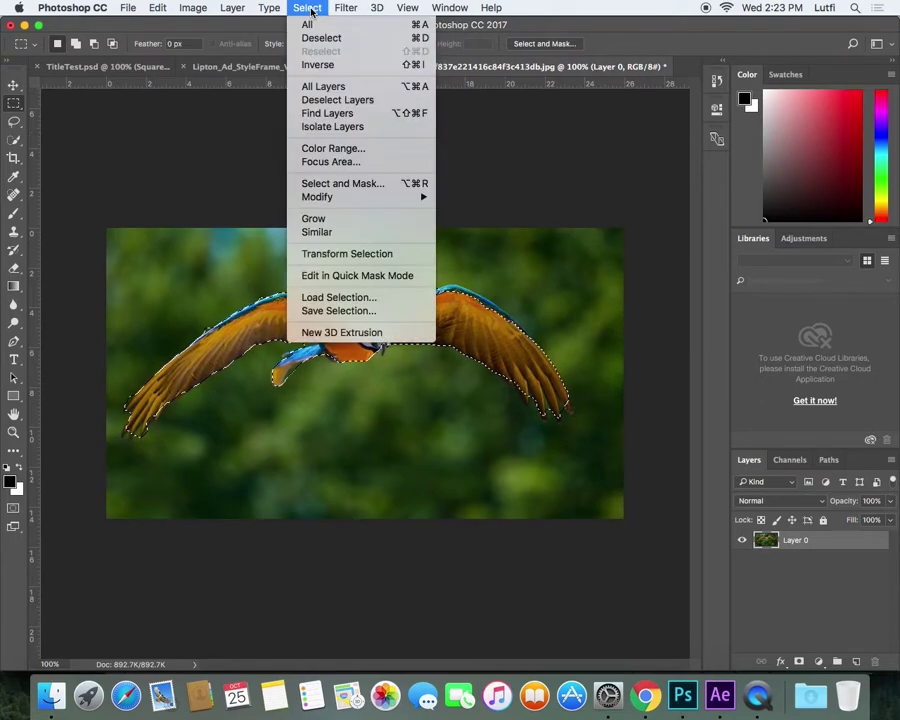
{"action": "mouse_move", "coordinate": [362, 203]}
{"action": "left_click", "coordinate": [344, 185]}
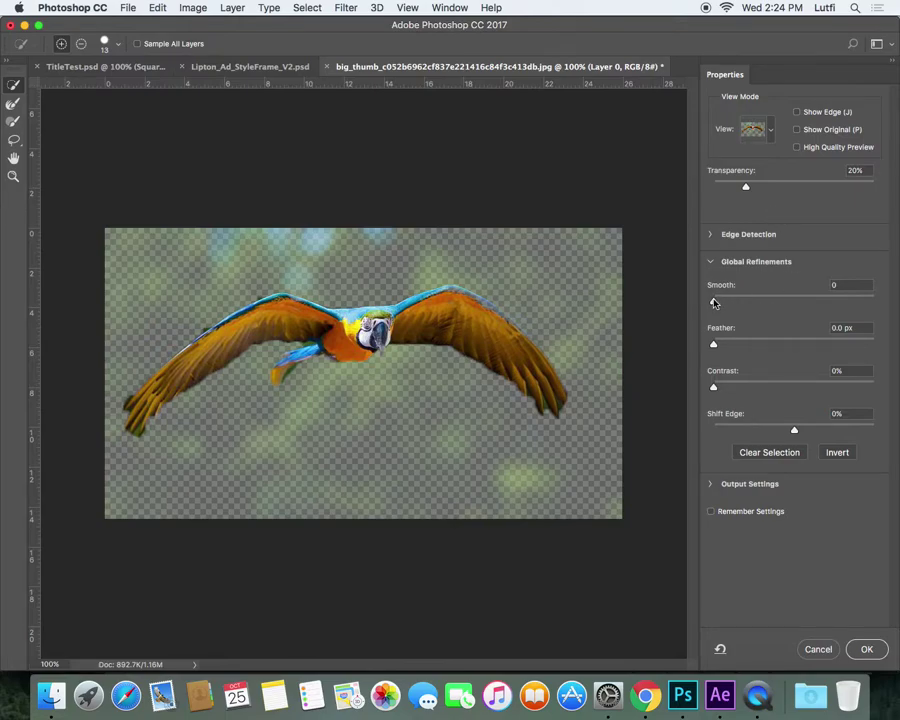
- Set the edge radius to 5 px with Smart Radius and the contrast to 14%, and add the right wing's upper edge to the selection
{"action": "left_click", "coordinate": [710, 235]}
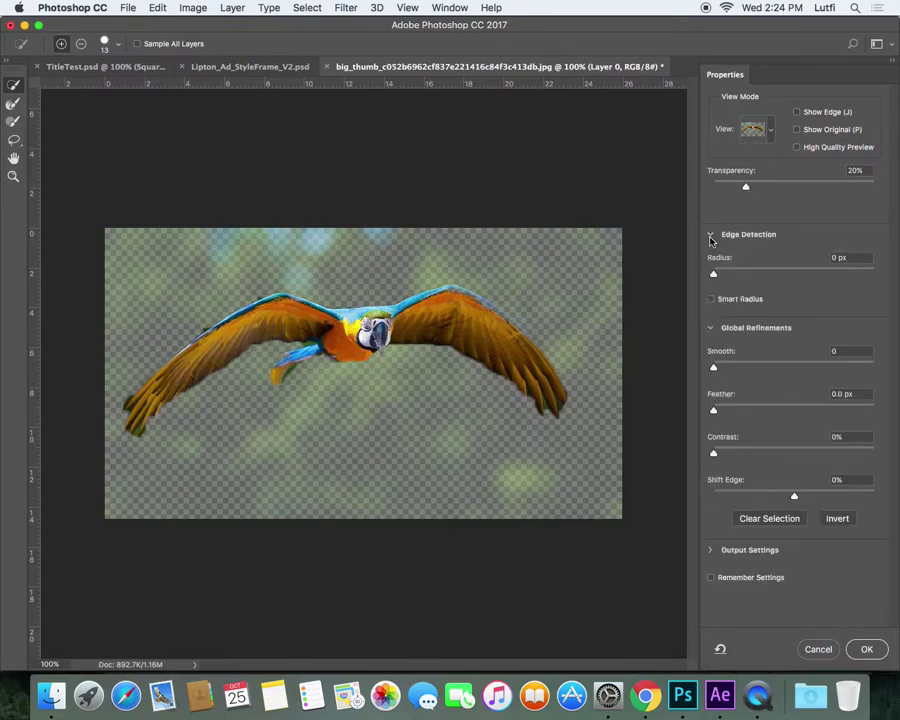
{"action": "left_click_drag", "start_coordinate": [713, 274], "coordinate": [754, 274]}
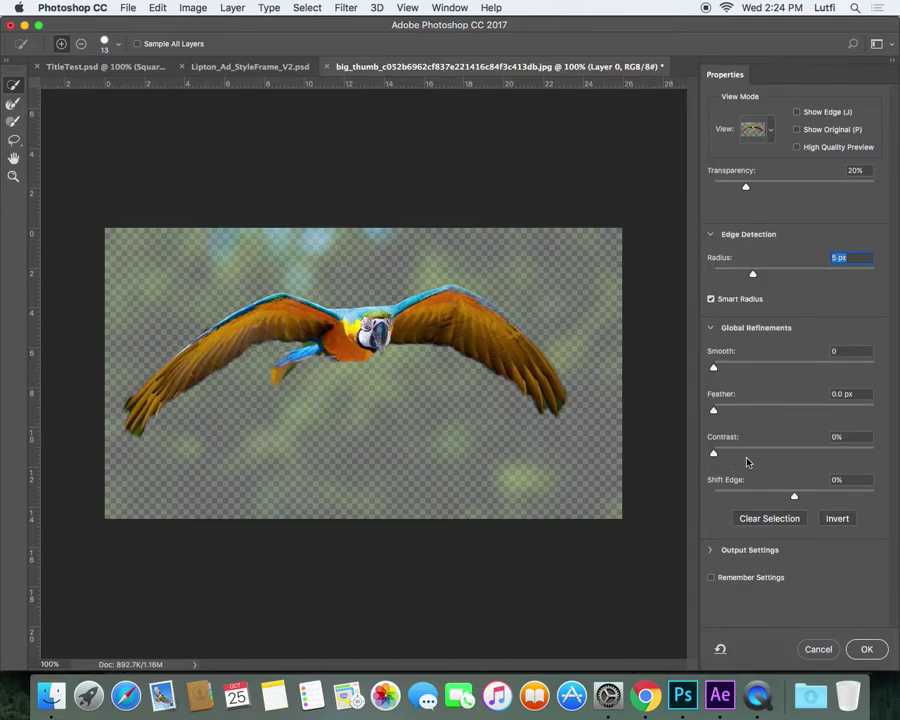
{"action": "left_click_drag", "start_coordinate": [714, 453], "coordinate": [735, 453]}
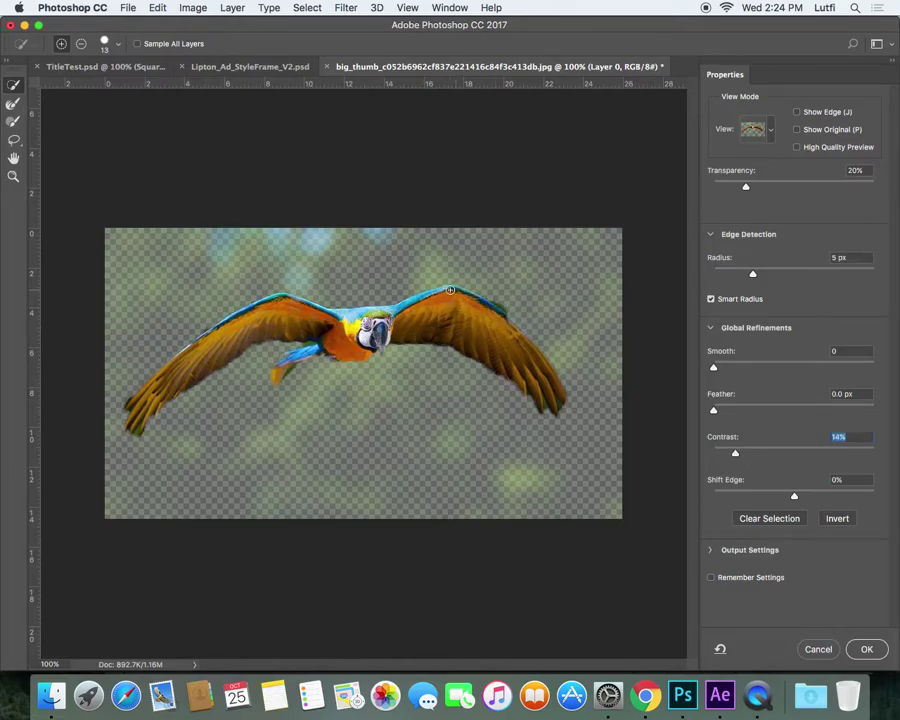
{"action": "left_click_drag", "start_coordinate": [508, 322], "coordinate": [522, 318]}
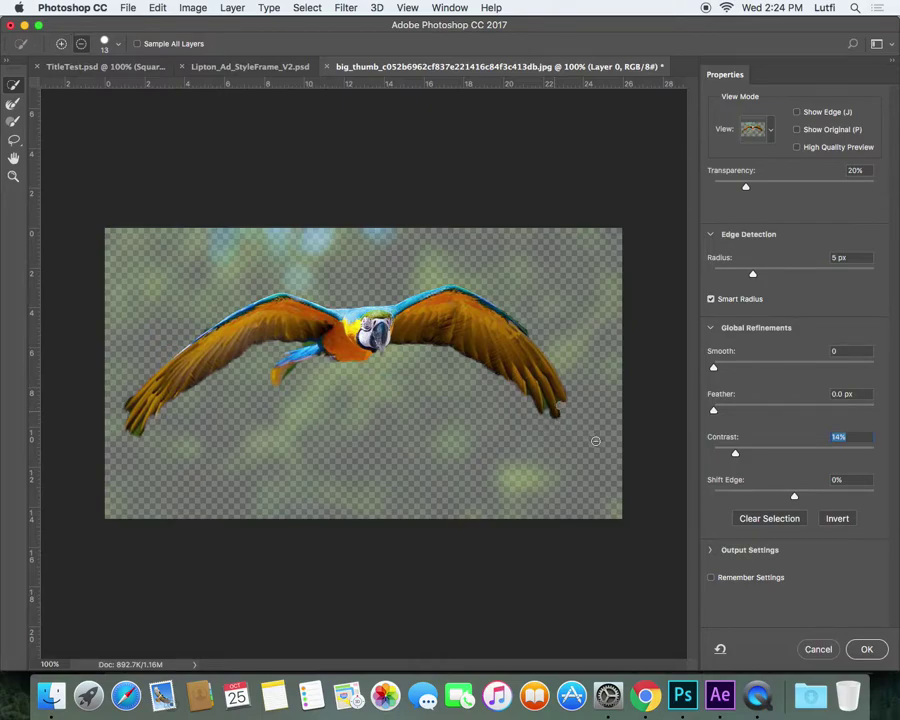
{"action": "left_click", "coordinate": [8, 124]}
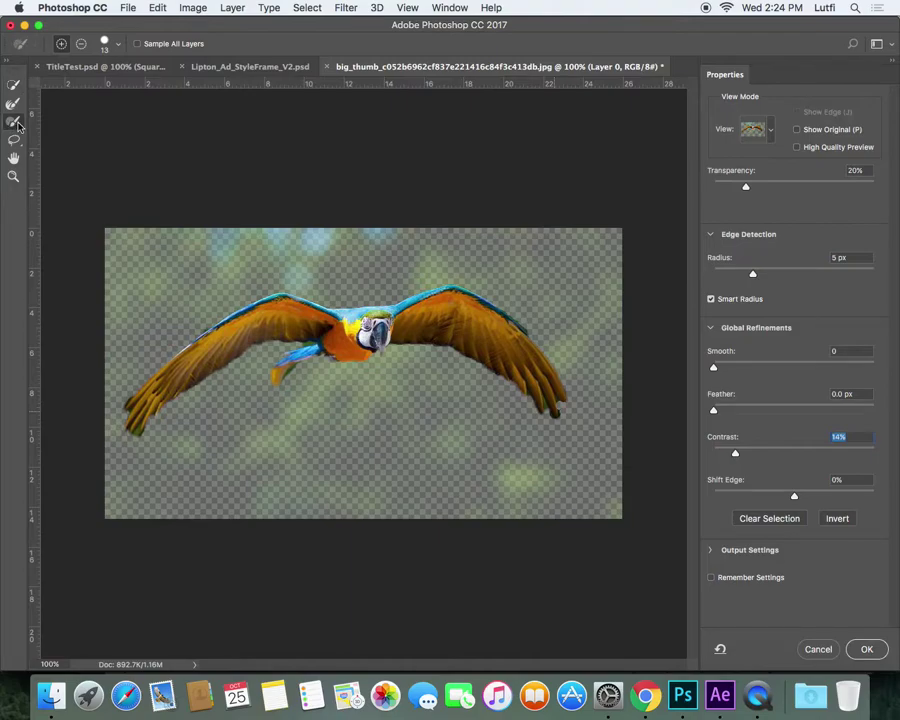
{"action": "left_click_drag", "start_coordinate": [561, 418], "coordinate": [562, 397]}
{"action": "key", "text": "super+z"}
{"action": "left_click", "coordinate": [13, 85]}
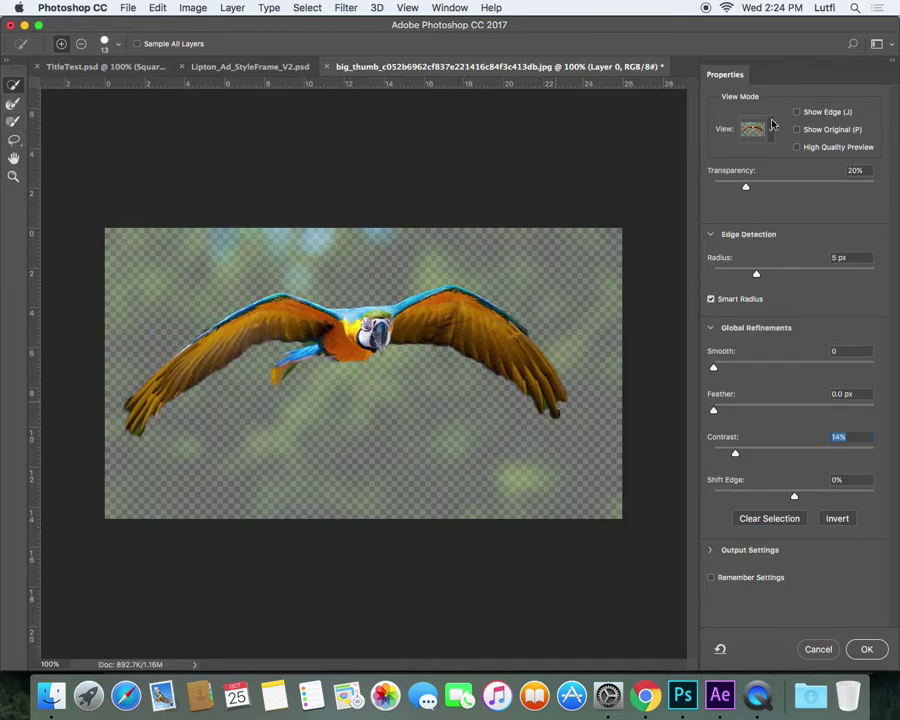
- Add the right wing's missing tip to the selection with the edge view shown, and subtract the stray backdrop beside it
{"action": "left_click", "coordinate": [823, 113]}
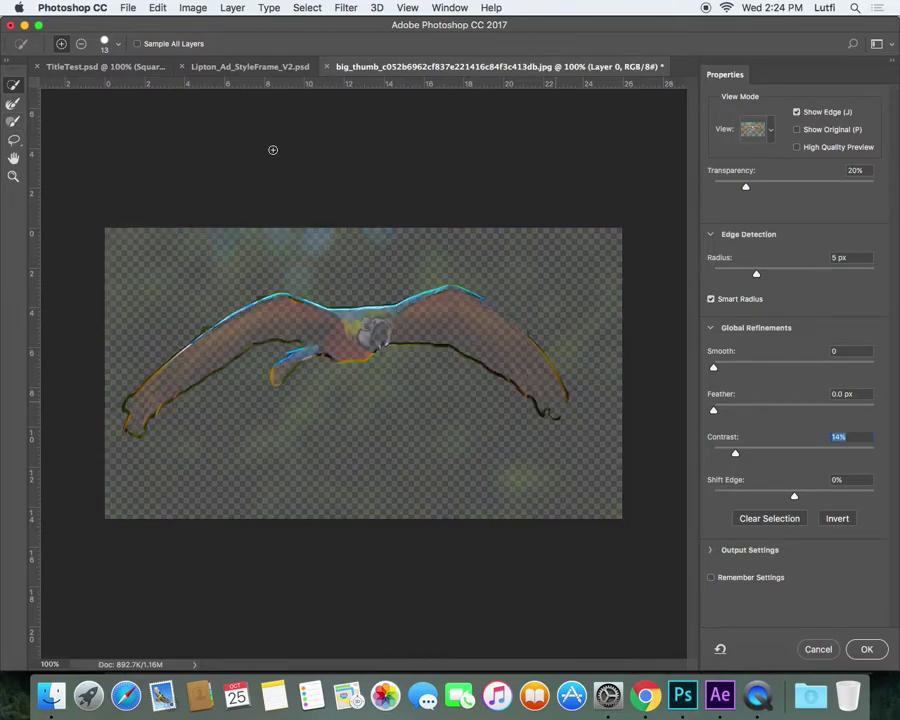
{"action": "left_click_drag", "start_coordinate": [558, 417], "coordinate": [573, 398]}
{"action": "key", "text": "super+z"}
{"action": "key", "text": "alt+super+z"}
{"action": "left_click", "coordinate": [797, 112]}
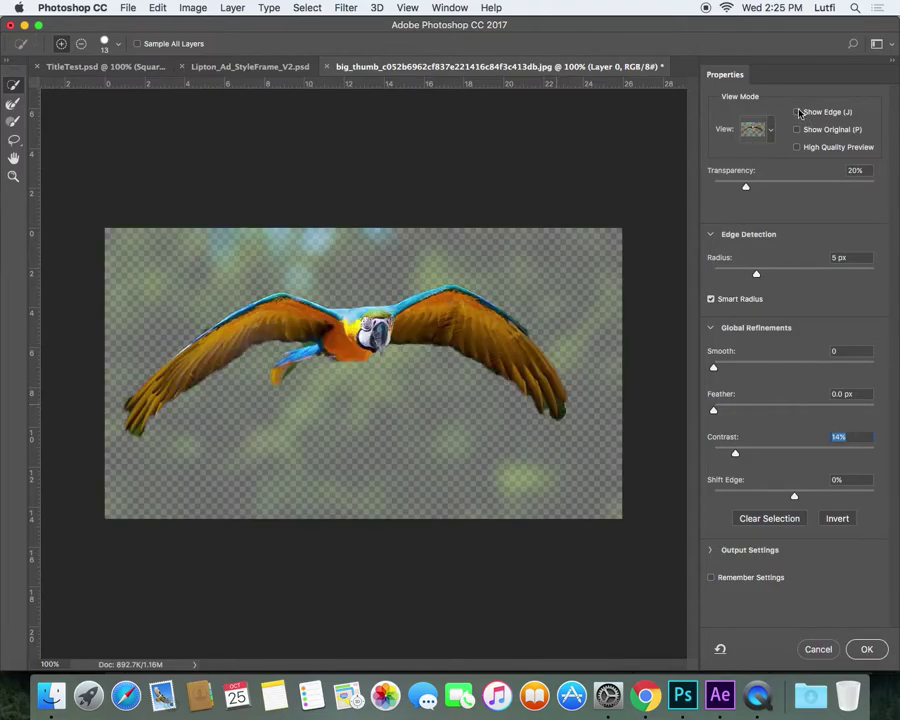
{"action": "left_click", "coordinate": [566, 414], "text": "alt"}
- Set the feather to 1.4 px and the contrast to 32%, and apply the refined selection
{"action": "left_click_drag", "start_coordinate": [714, 370], "coordinate": [770, 454]}
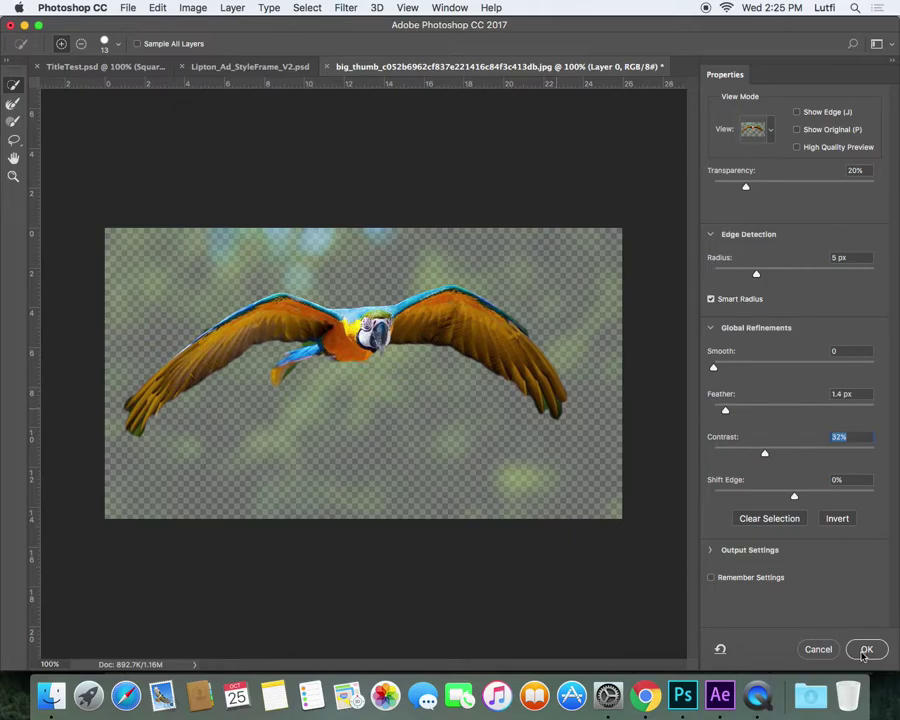
{"action": "left_click", "coordinate": [865, 650]}
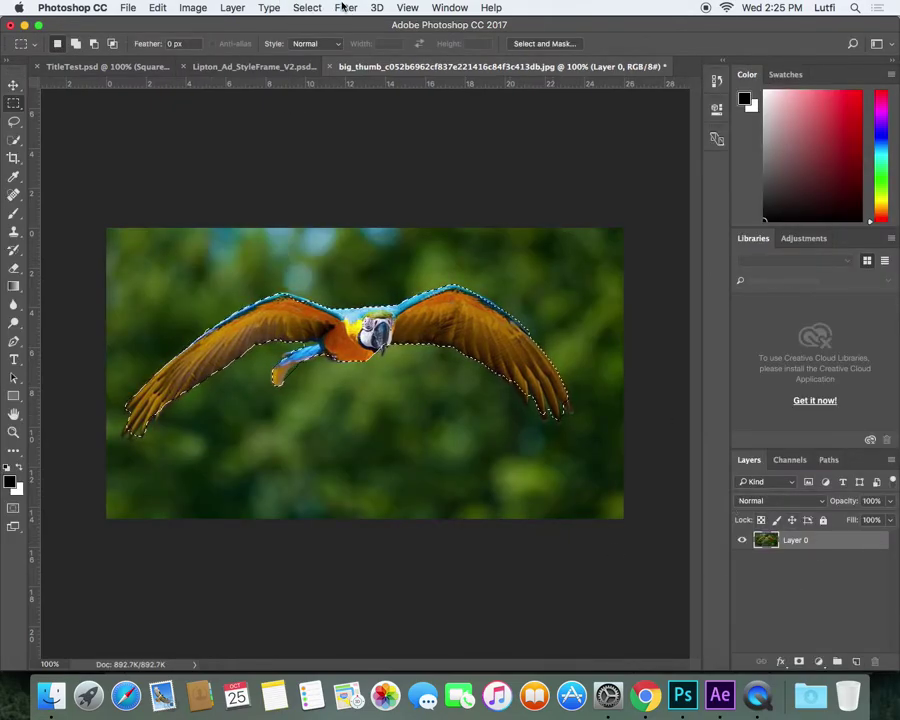
- Invert the refined selection, delete the green backdrop around the parrot and deselect
{"action": "left_click", "coordinate": [307, 7]}
{"action": "left_click", "coordinate": [310, 63]}
{"action": "key", "text": "Delete"}
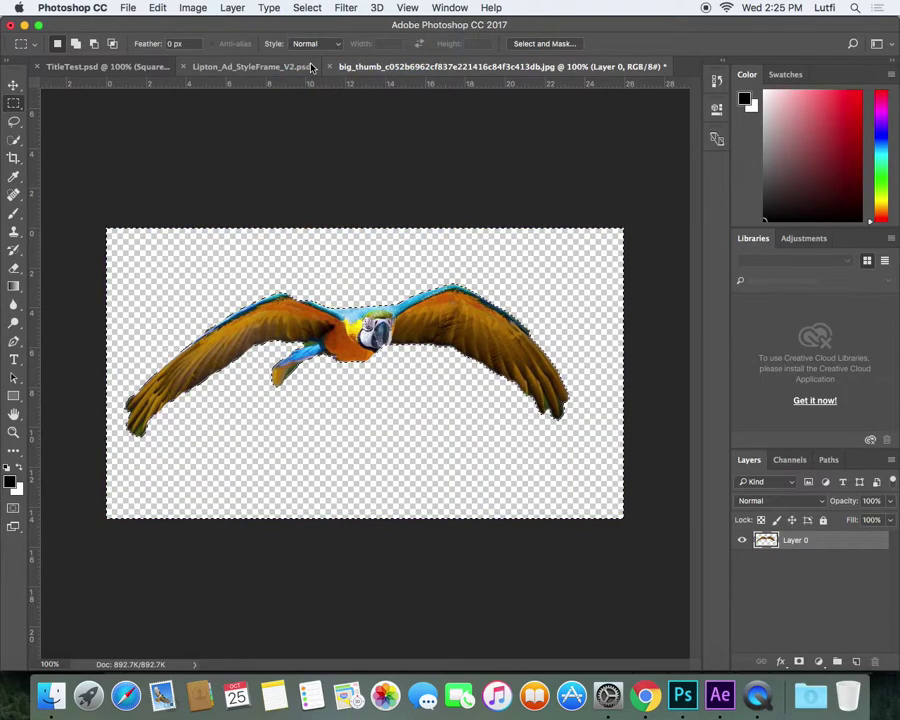
{"action": "key", "text": "super+d"}
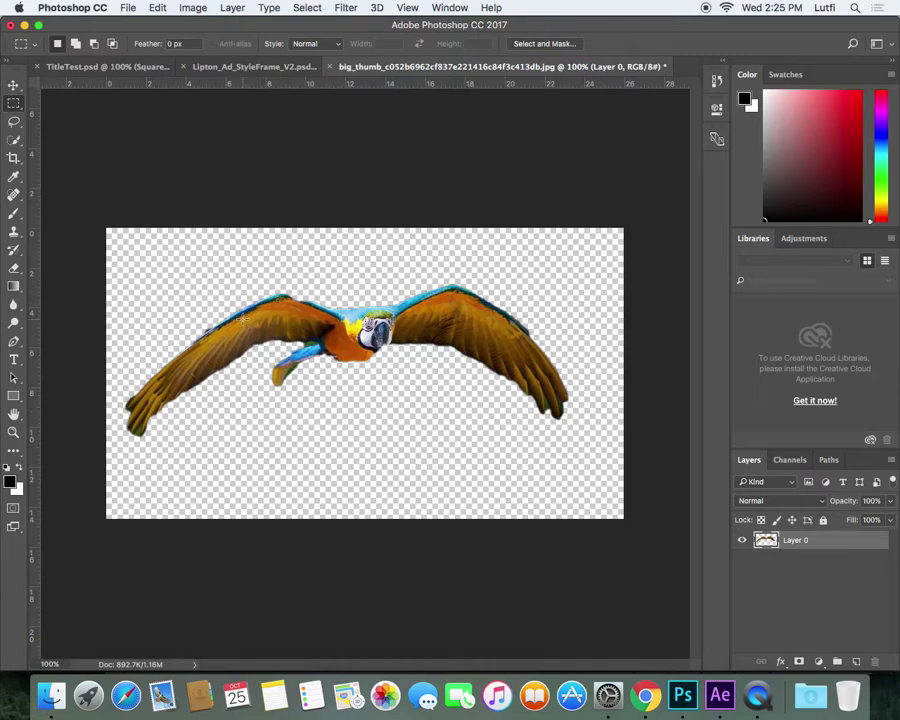
- Save the cut-out parrot in Photoshop format as bird in the Bird folder, with Maximize Compatibility on
{"action": "left_click", "coordinate": [128, 7]}
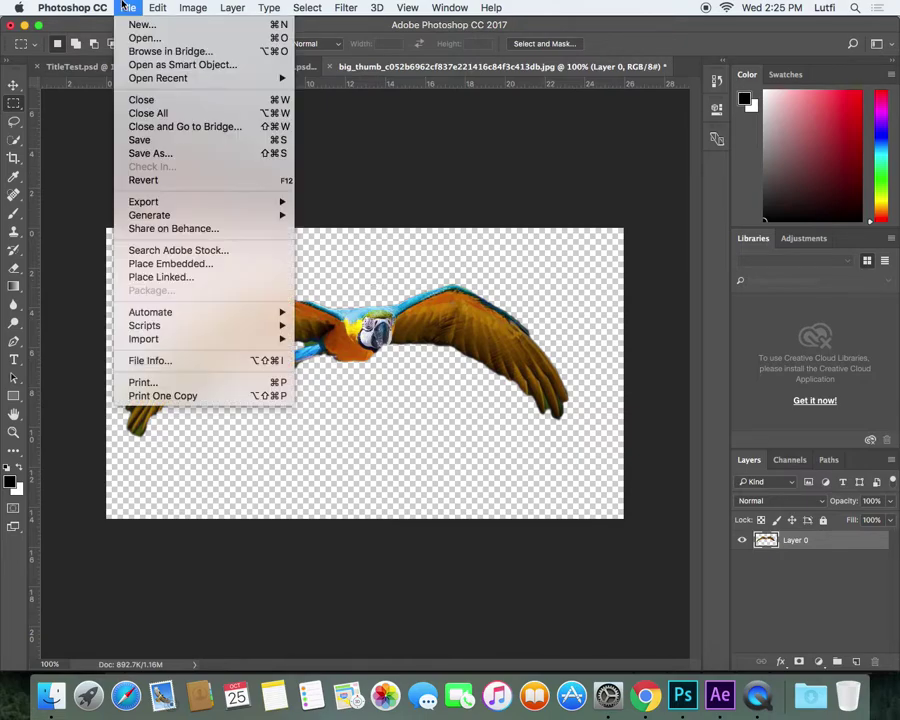
{"action": "left_click", "coordinate": [141, 153]}
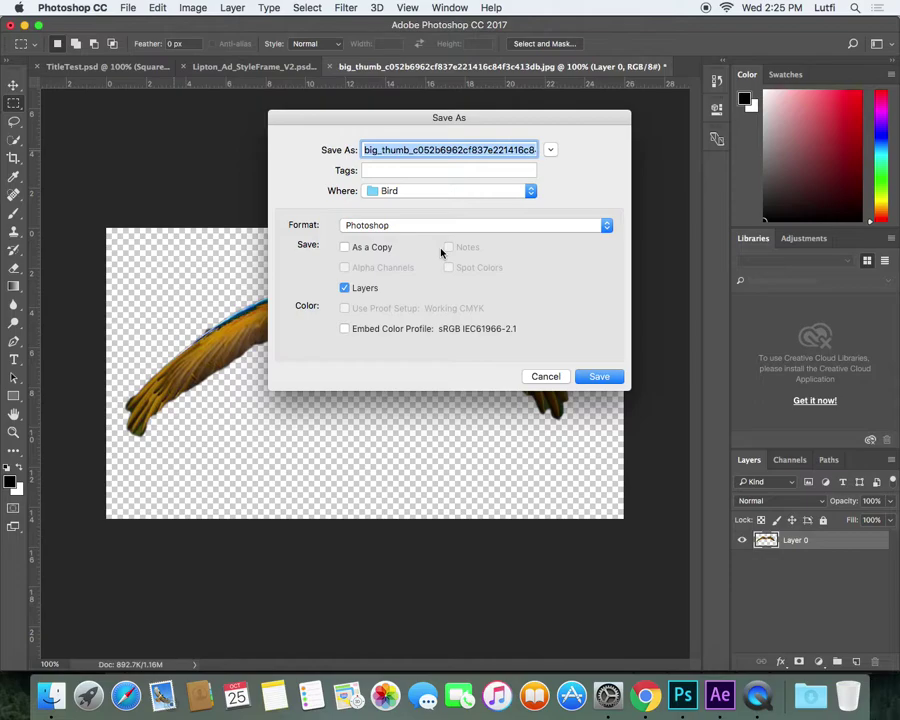
{"action": "type", "text": "burd="}
{"action": "key", "text": "BackSpace"}
{"action": "key", "text": "BackSpace"}
{"action": "key", "text": "BackSpace"}
{"action": "key", "text": "BackSpace"}
{"action": "type", "text": "ird"}
{"action": "key", "text": "Return"}
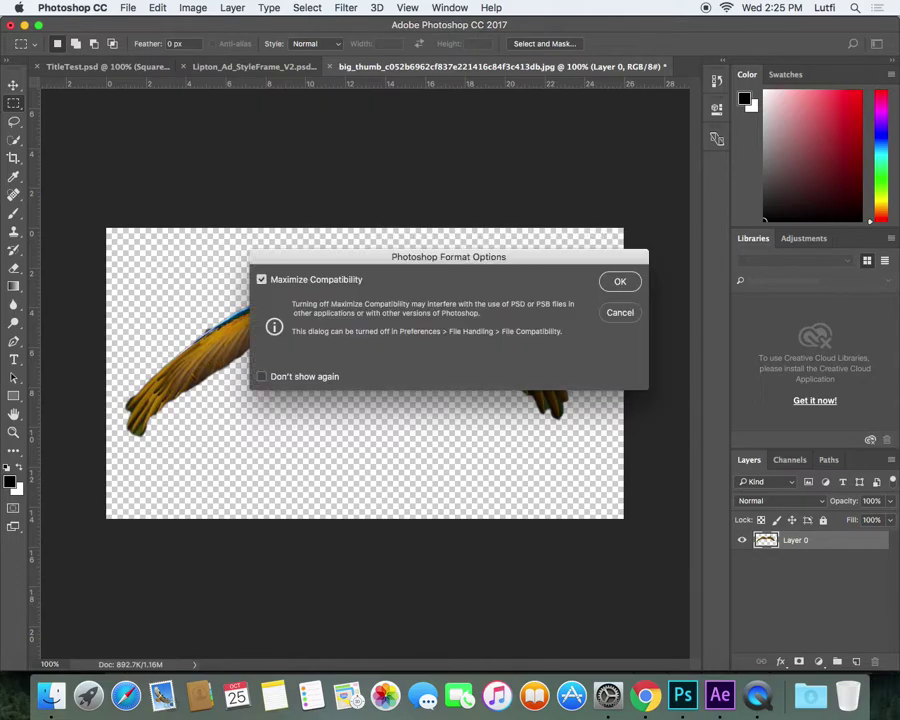
{"action": "left_click", "coordinate": [620, 281]}
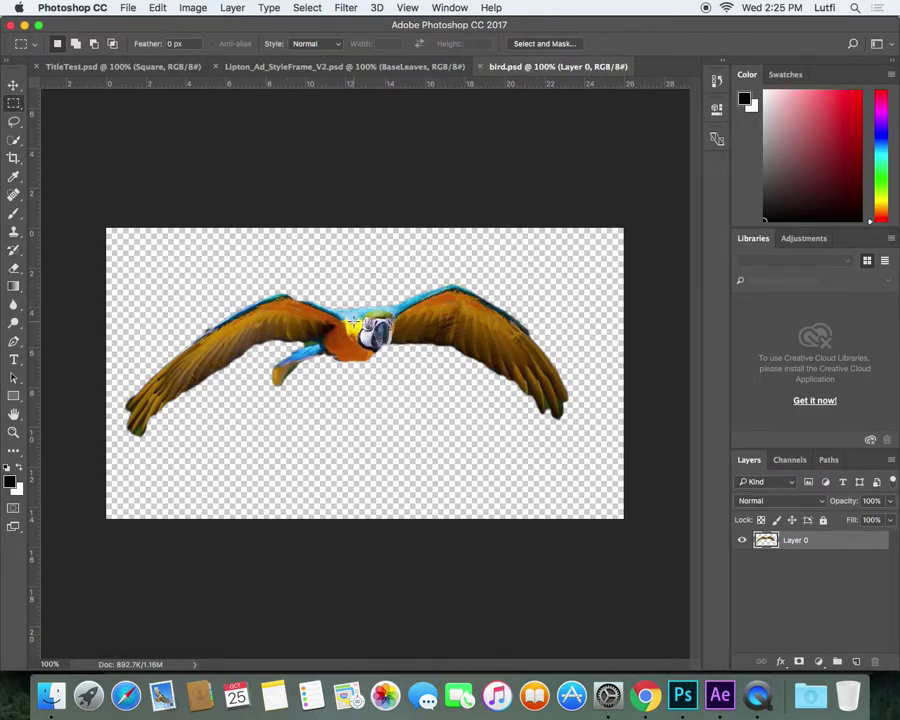
- Switch to After Effects and import bird.psd into the project as a composition with its layers
{"action": "key", "text": "super+Tab"}
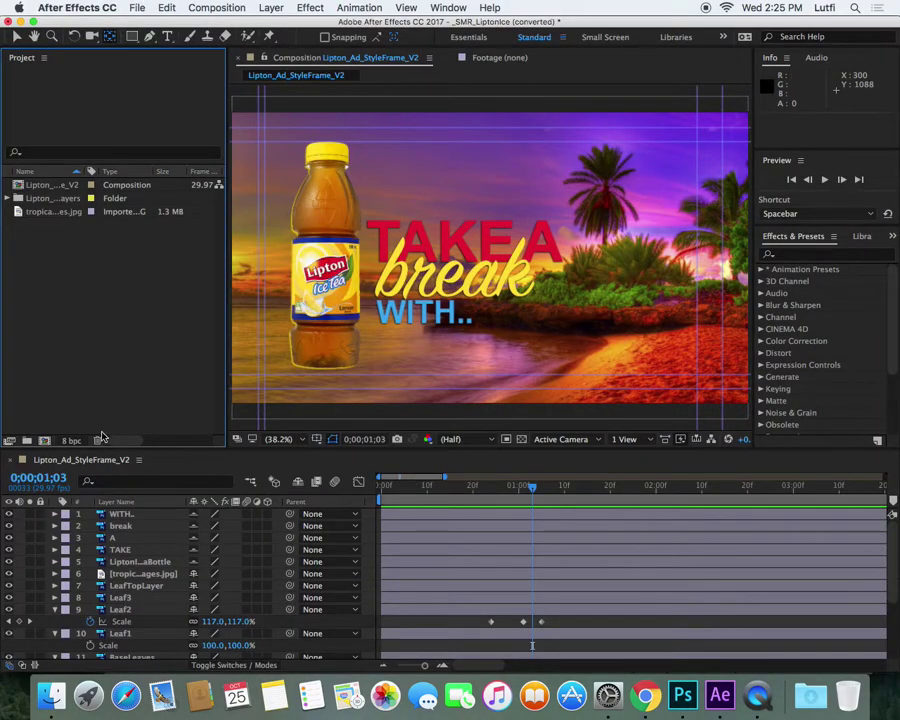
{"action": "right_click", "coordinate": [71, 268]}
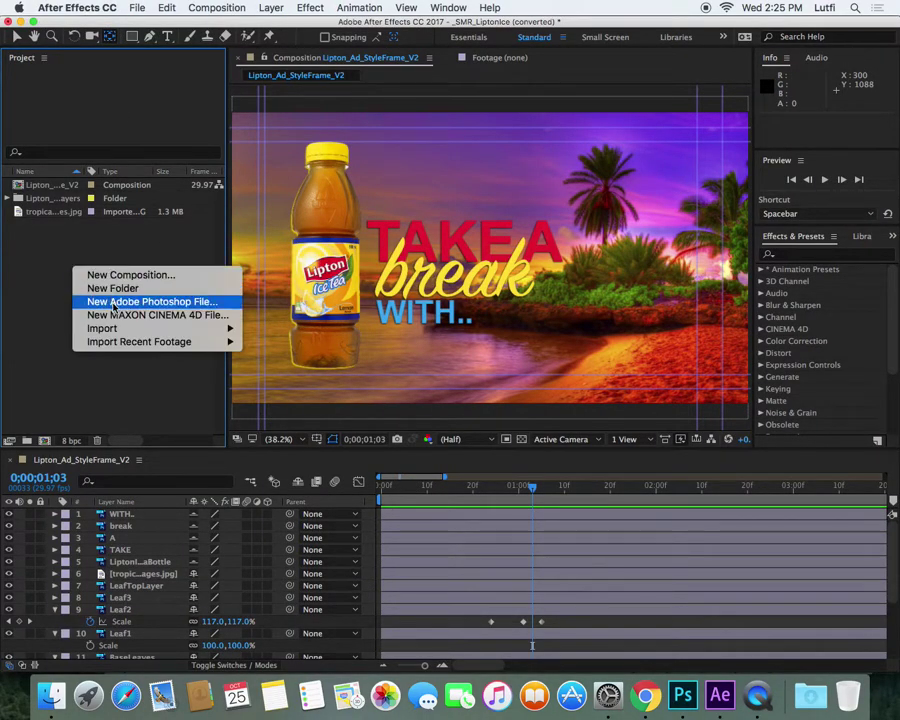
{"action": "mouse_move", "coordinate": [190, 331]}
{"action": "left_click", "coordinate": [285, 329]}
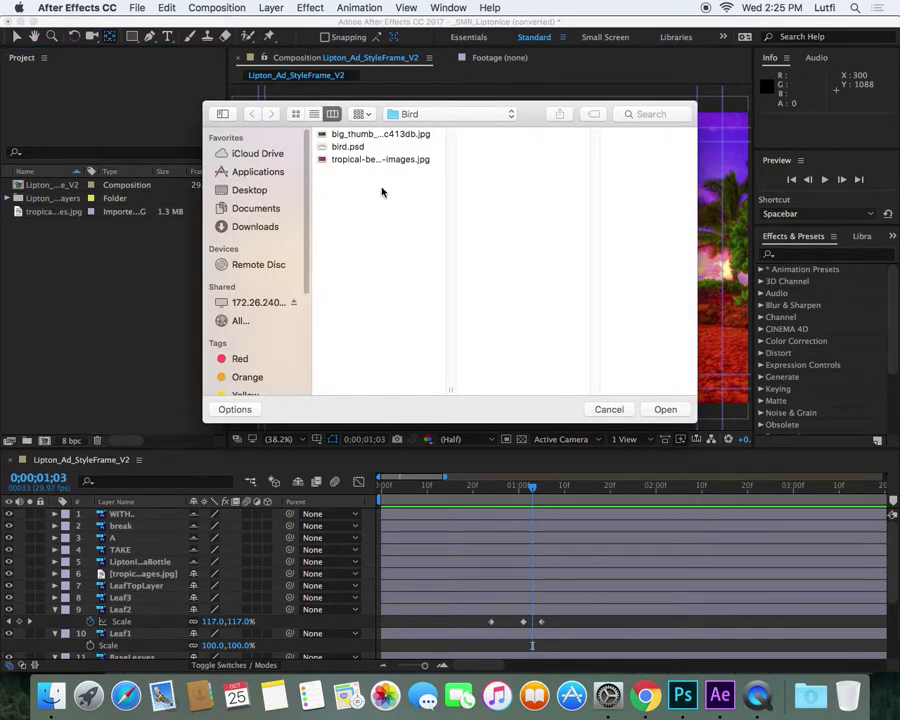
{"action": "left_click", "coordinate": [350, 147]}
{"action": "key", "text": "Return"}
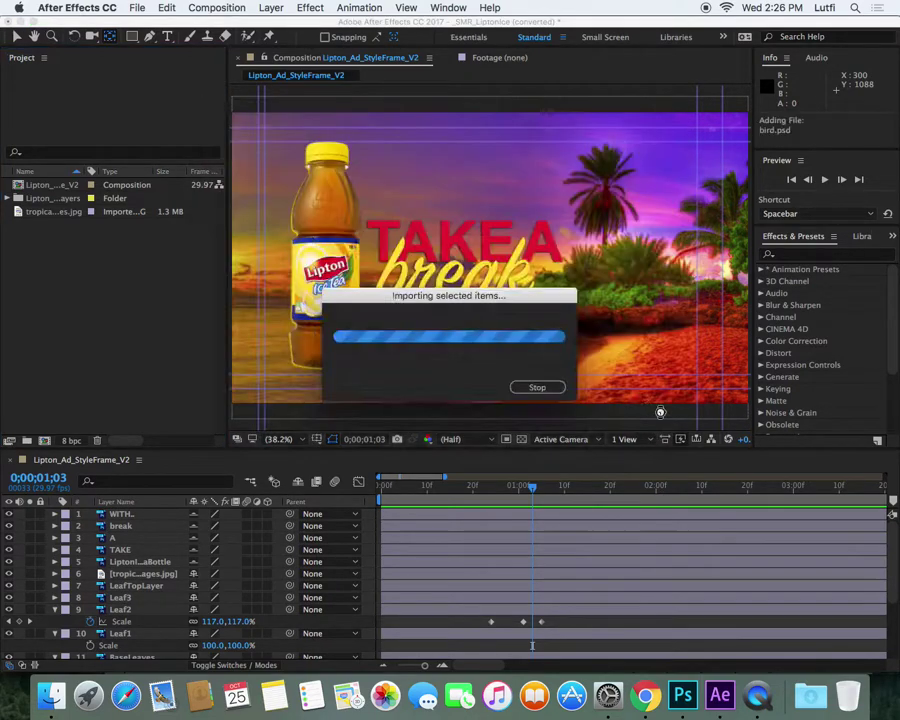
{"action": "left_click", "coordinate": [541, 435]}
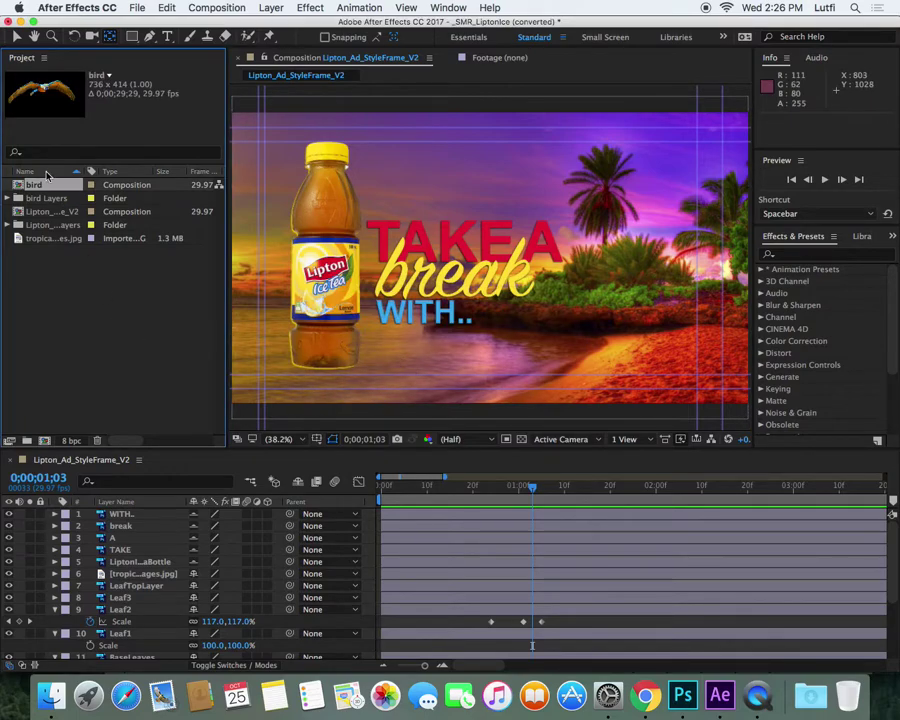
- Add the bird composition as the top layer of Lipton_Ad_StyleFrame_V2 and move the current time to 0;00;00;00
{"action": "left_click_drag", "start_coordinate": [17, 188], "coordinate": [181, 516]}
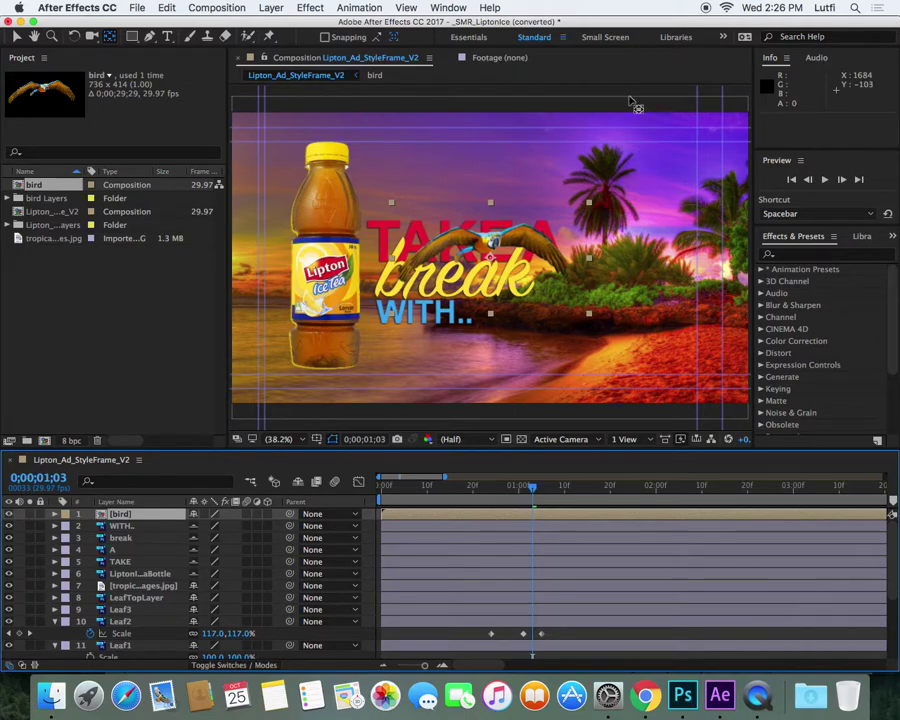
{"action": "left_click_drag", "start_coordinate": [532, 502], "coordinate": [380, 508]}
{"action": "left_click", "coordinate": [498, 249]}
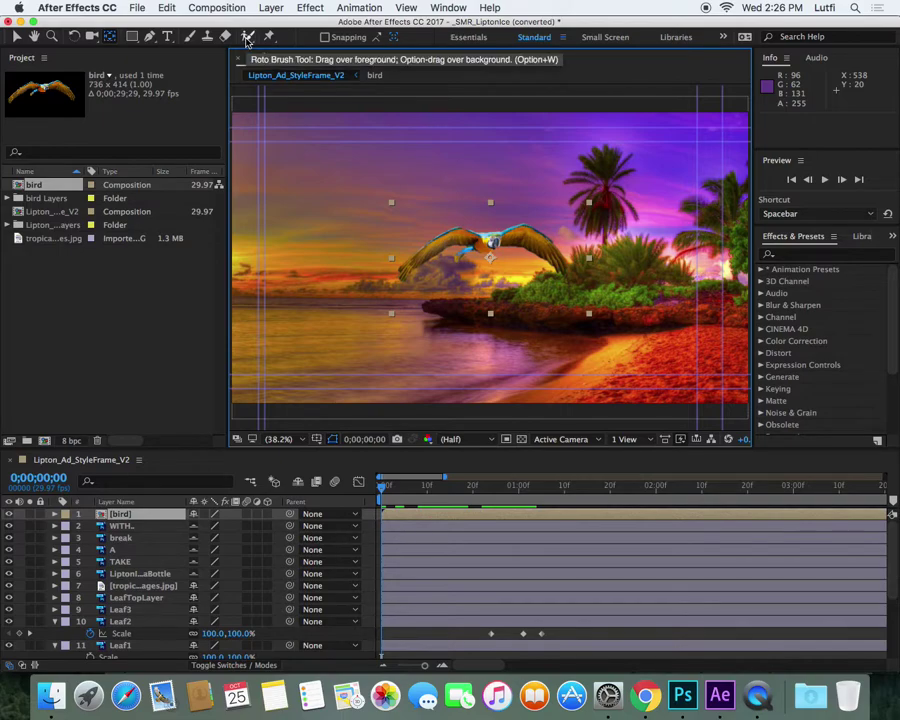
- Place puppet pins on the bird's head, on its tail, and at the bend, middle and tip of both wings
{"action": "left_click", "coordinate": [269, 36]}
{"action": "left_click", "coordinate": [491, 242]}
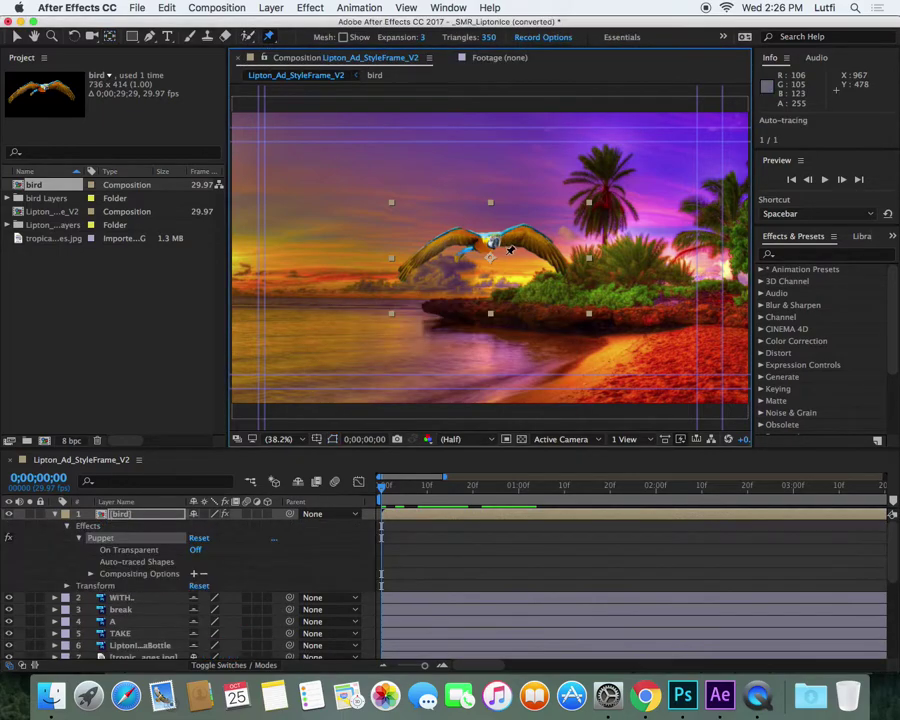
{"action": "left_click", "coordinate": [462, 231]}
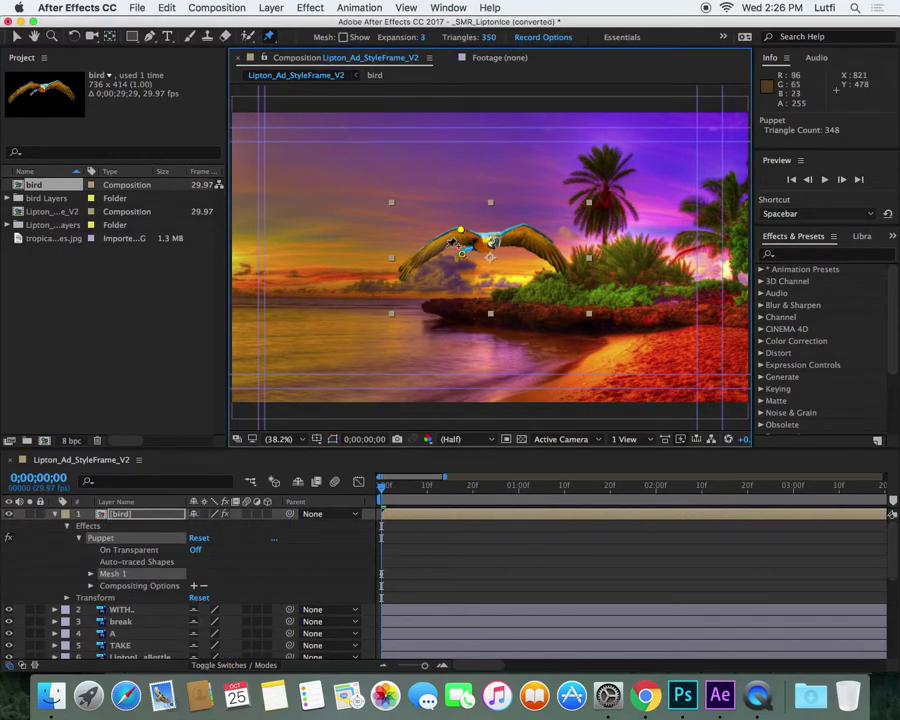
{"action": "left_click", "coordinate": [408, 267]}
{"action": "left_click", "coordinate": [525, 228]}
{"action": "left_click", "coordinate": [546, 244]}
{"action": "left_click", "coordinate": [565, 264]}
{"action": "left_click", "coordinate": [432, 245]}
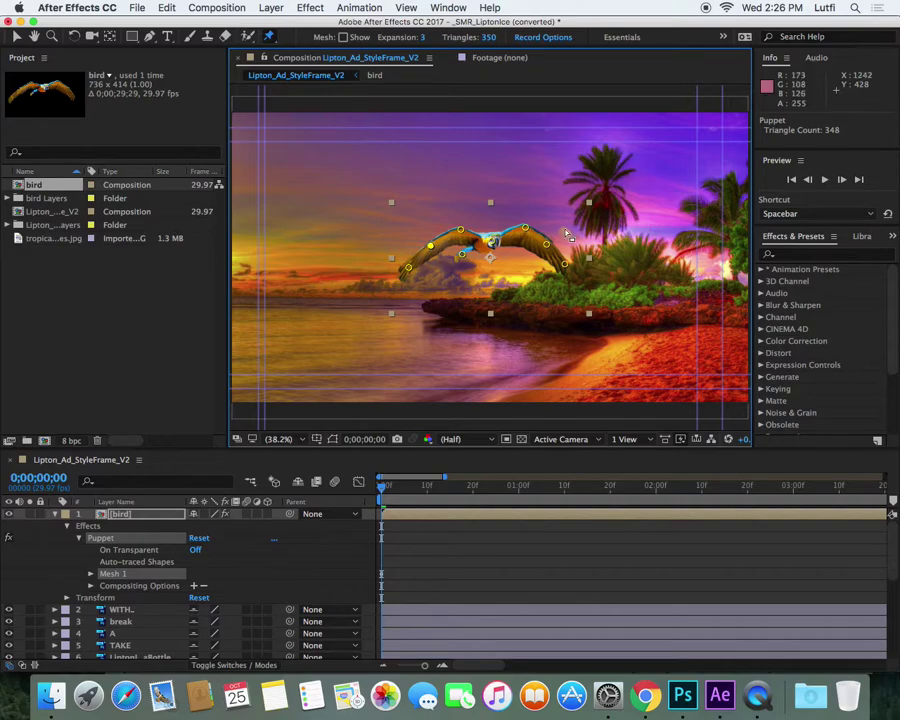
- Raise the bird's left wing by moving its tip and middle puppet pins at the first frame, and undo the move of its inner pin
{"action": "left_click_drag", "start_coordinate": [386, 489], "coordinate": [356, 494]}
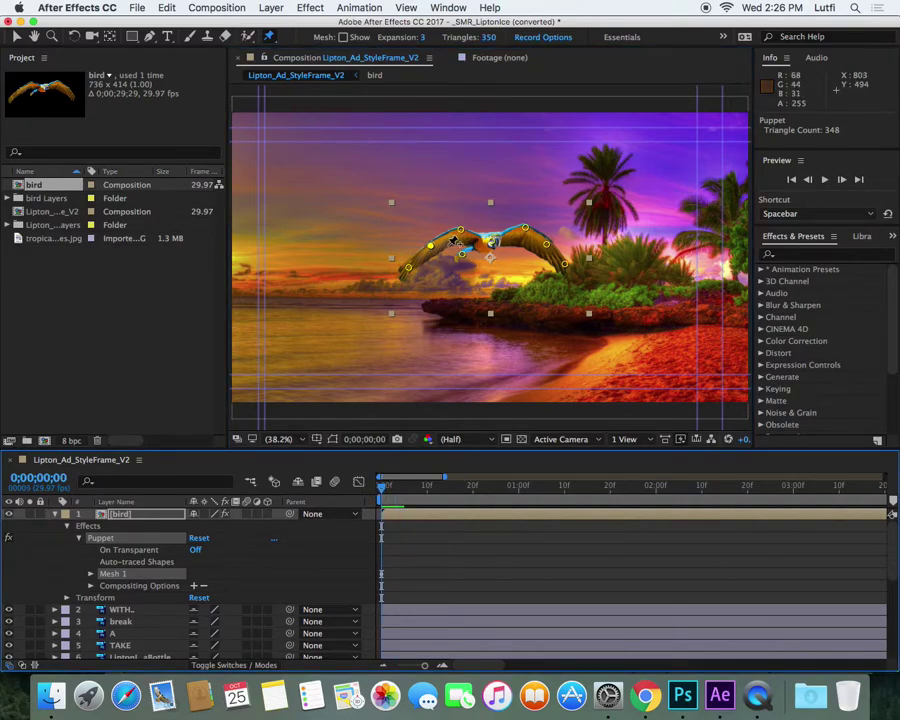
{"action": "left_click_drag", "start_coordinate": [409, 267], "coordinate": [413, 204]}
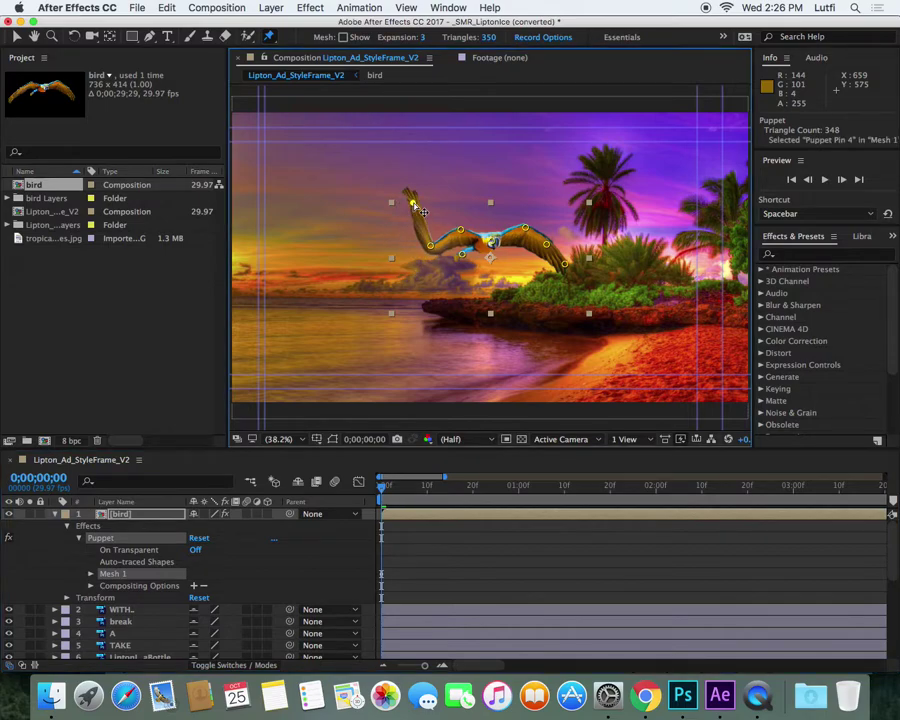
{"action": "left_click_drag", "start_coordinate": [430, 247], "coordinate": [469, 213]}
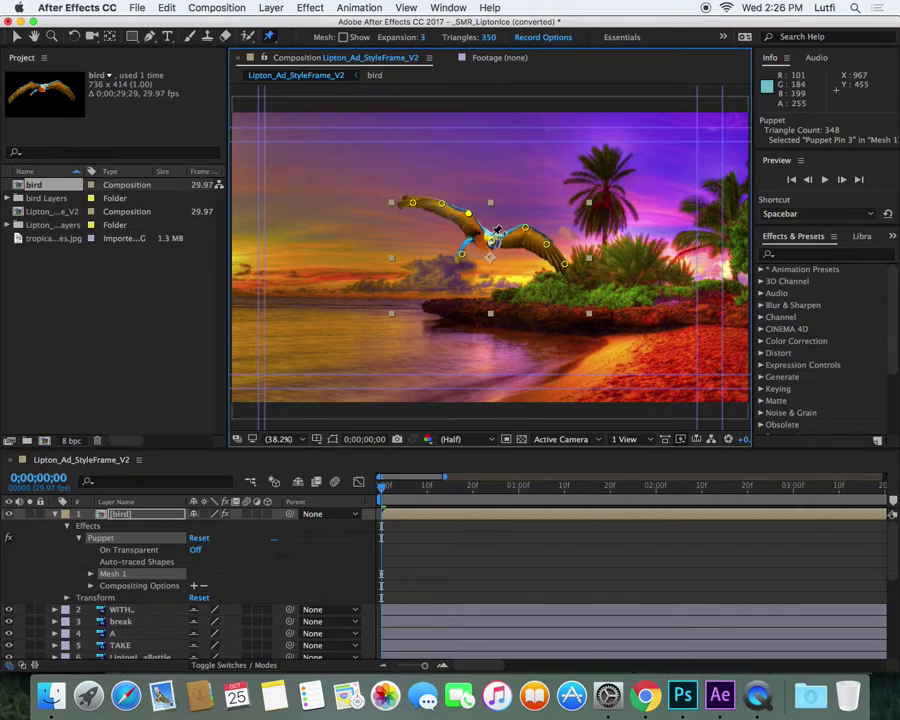
{"action": "key", "text": "slash"}
{"action": "key", "text": "super+z"}
{"action": "key", "text": "super+z"}
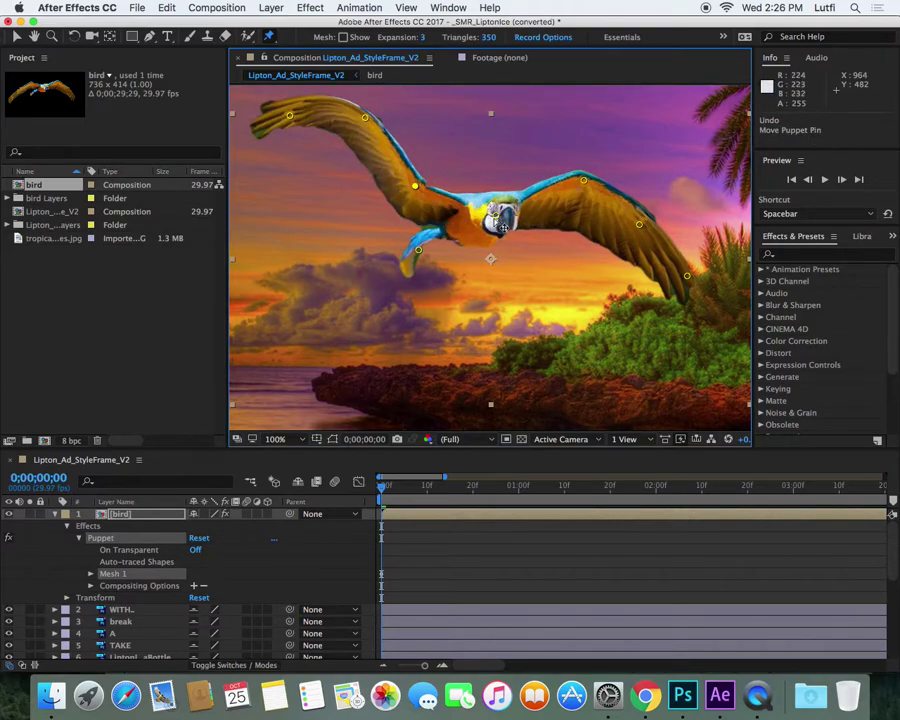
- Show the puppet mesh structure over the bird
{"action": "left_click", "coordinate": [496, 216]}
{"action": "left_click", "coordinate": [343, 37]}
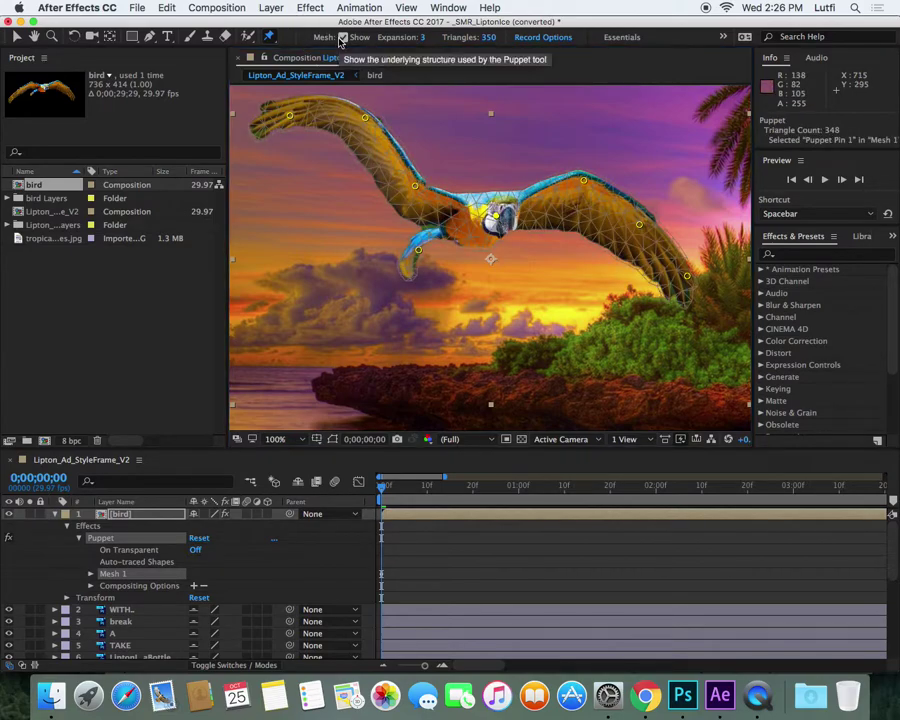
- Add starch pins to the bird's body beside the head and at the tail base, and return to the Puppet Pin tool
{"action": "left_click", "coordinate": [270, 38]}
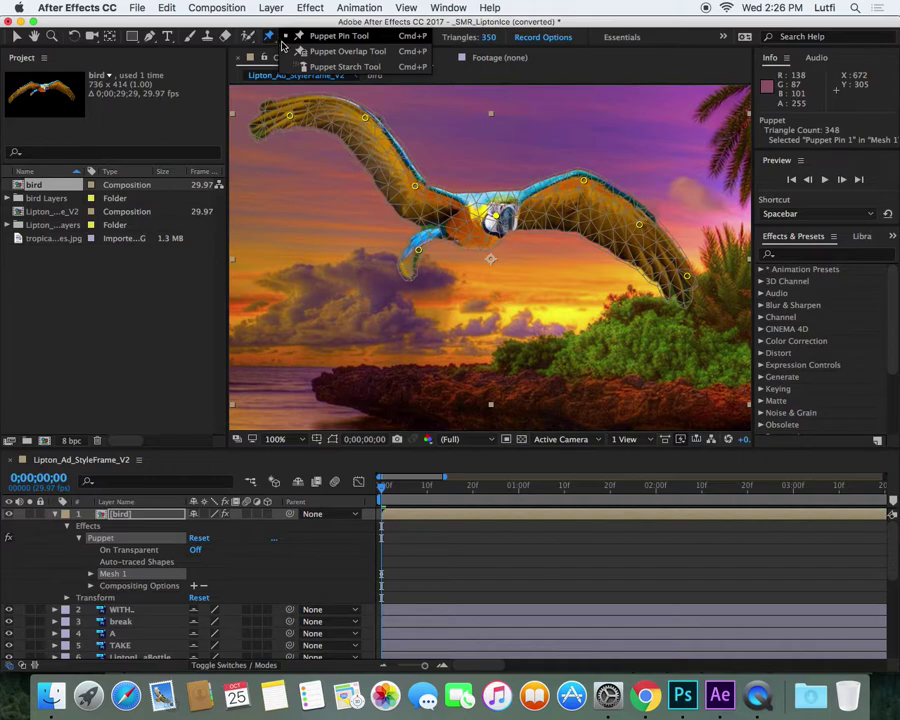
{"action": "left_click", "coordinate": [340, 66]}
{"action": "left_click", "coordinate": [471, 211]}
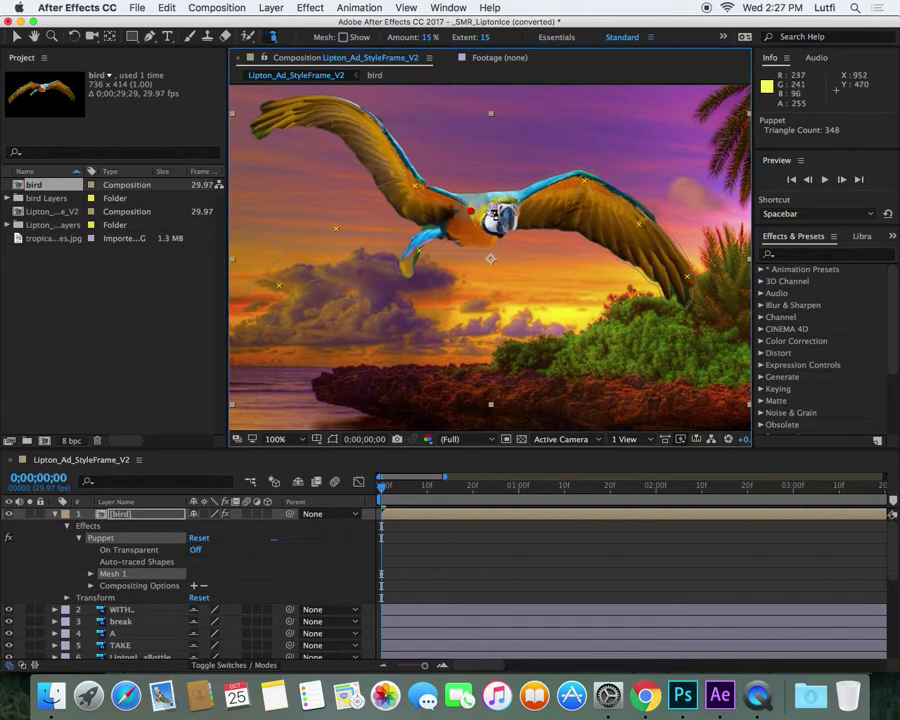
{"action": "left_click", "coordinate": [444, 225]}
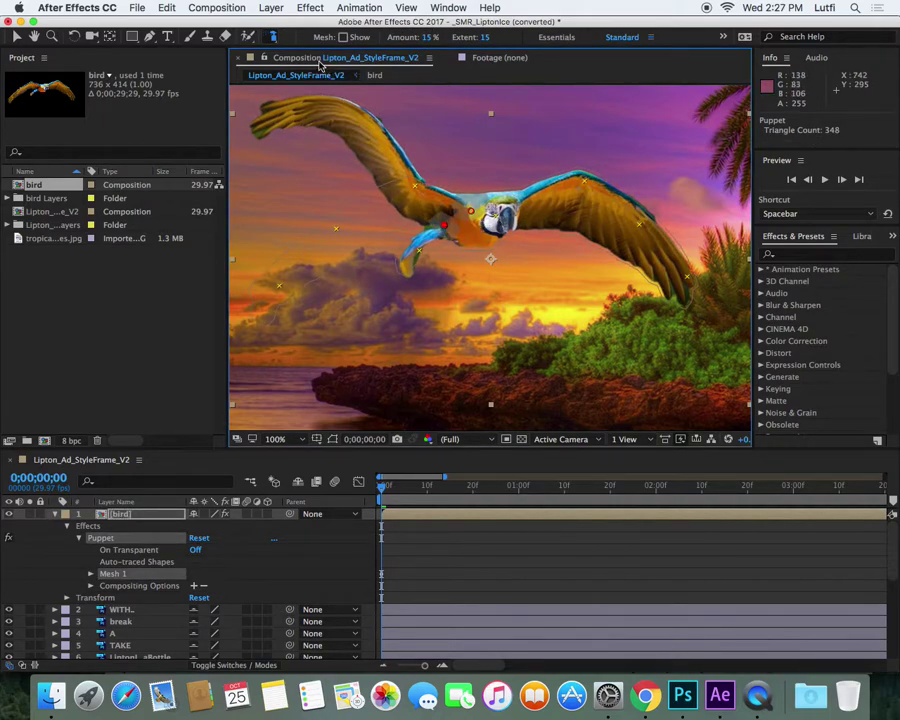
{"action": "left_click_drag", "start_coordinate": [268, 36], "coordinate": [312, 70]}
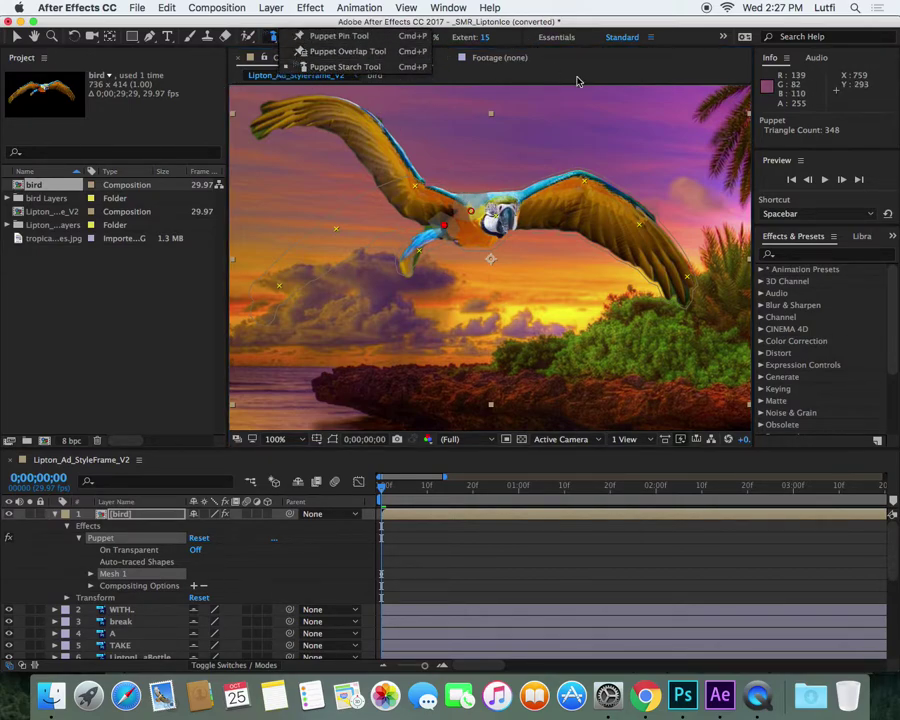
{"action": "left_click_drag", "start_coordinate": [270, 36], "coordinate": [335, 36]}
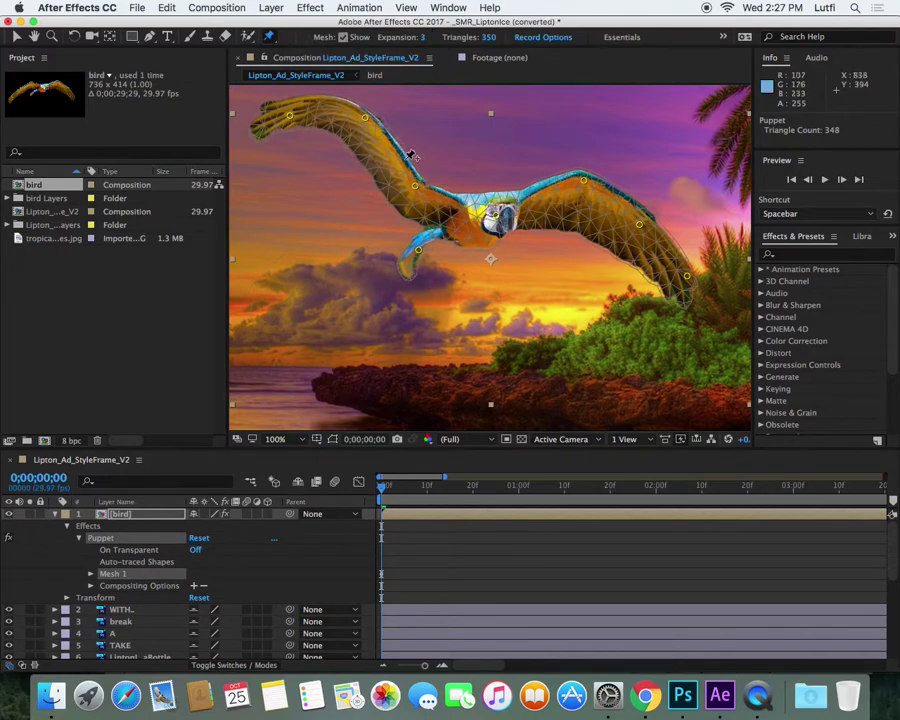
- Try raising the inner puppet pin of the bird's left wing, and undo that move
{"action": "mouse_move", "coordinate": [415, 185]}
{"action": "left_mouse_down"}
{"action": "mouse_move", "coordinate": [435, 156]}
{"action": "mouse_move", "coordinate": [421, 160]}
{"action": "mouse_move", "coordinate": [424, 170]}
{"action": "left_mouse_up"}
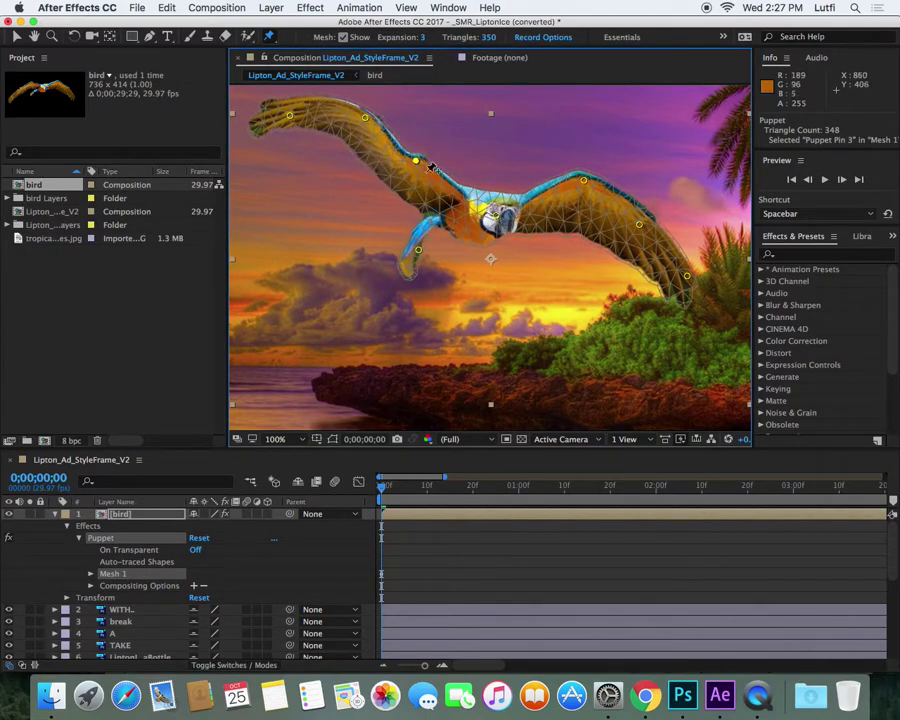
{"action": "key", "text": "super+z"}
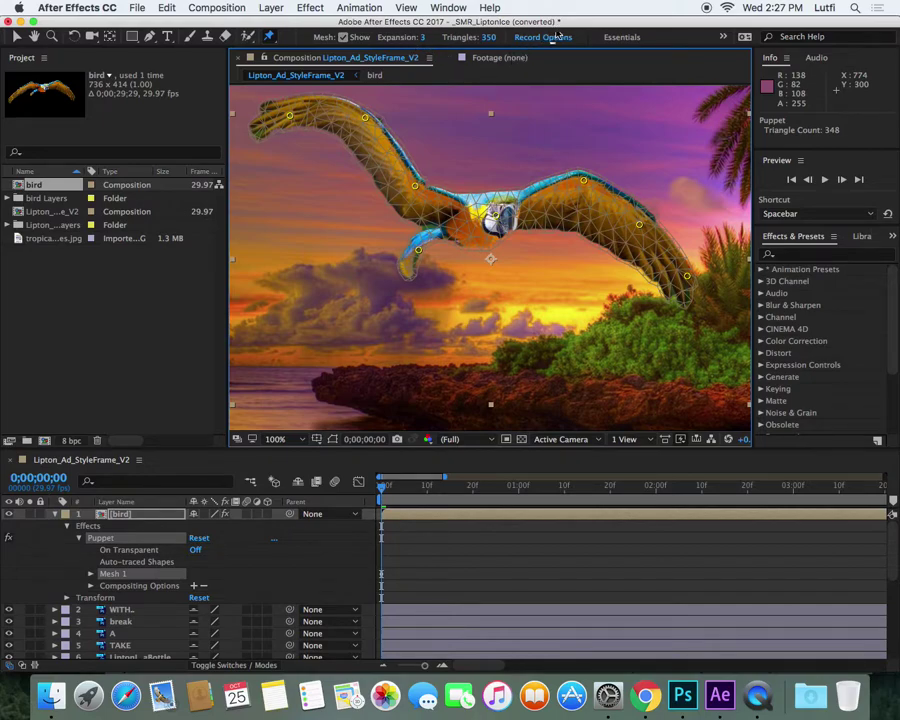
{"action": "left_click_drag", "start_coordinate": [269, 36], "coordinate": [301, 53]}
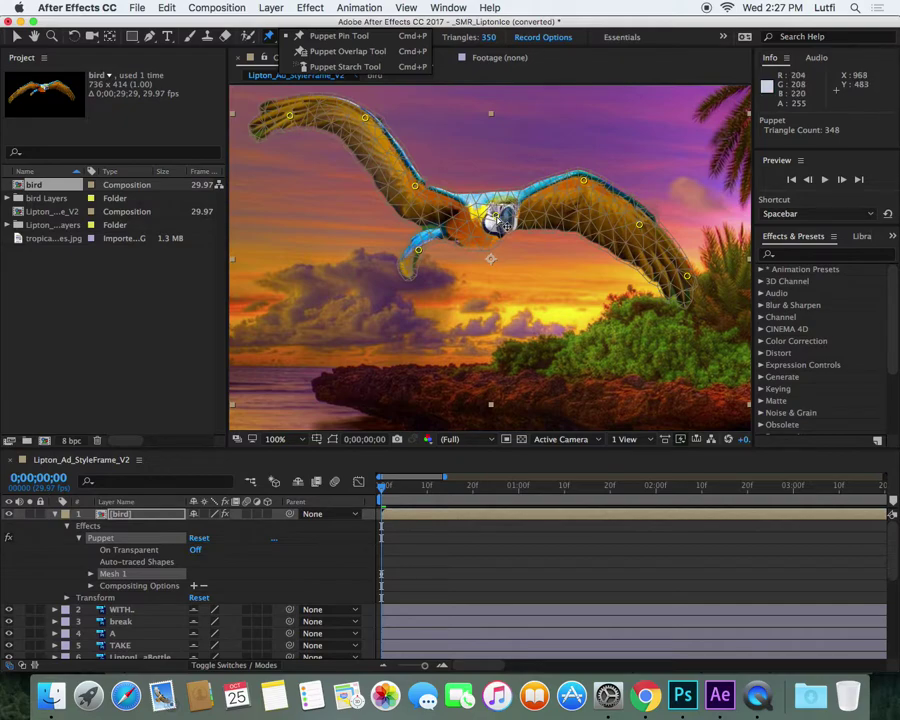
- Shift the left wing's inner pin toward the body and add puppet pins on the bird's chest and tail base
{"action": "left_click", "coordinate": [422, 191]}
{"action": "left_click_drag", "start_coordinate": [415, 189], "coordinate": [441, 188]}
{"action": "left_click", "coordinate": [459, 222]}
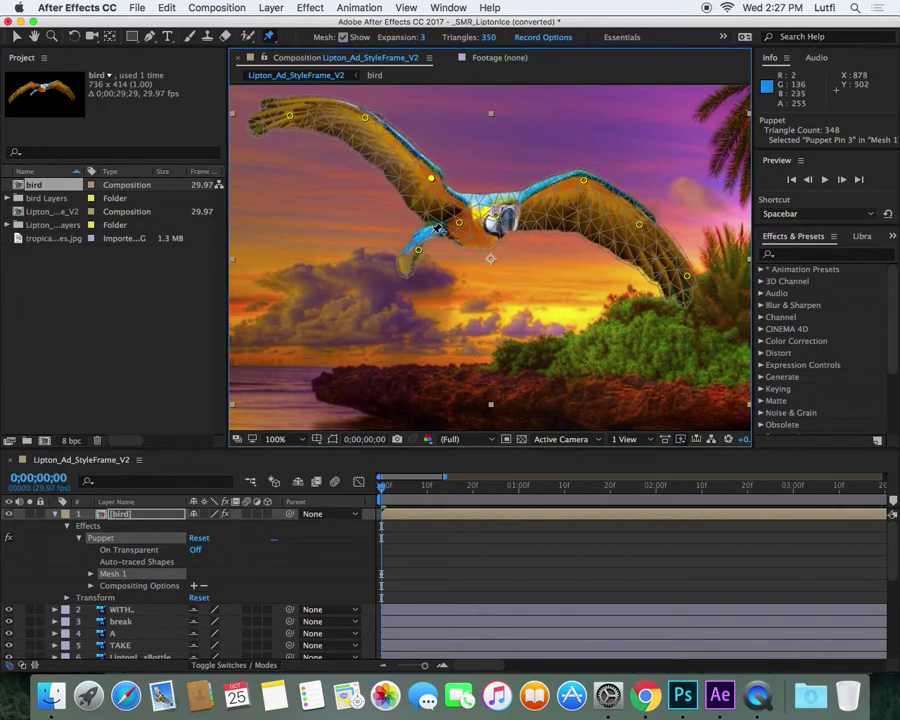
{"action": "left_click", "coordinate": [431, 232]}
{"action": "left_click_drag", "start_coordinate": [431, 235], "coordinate": [436, 243]}
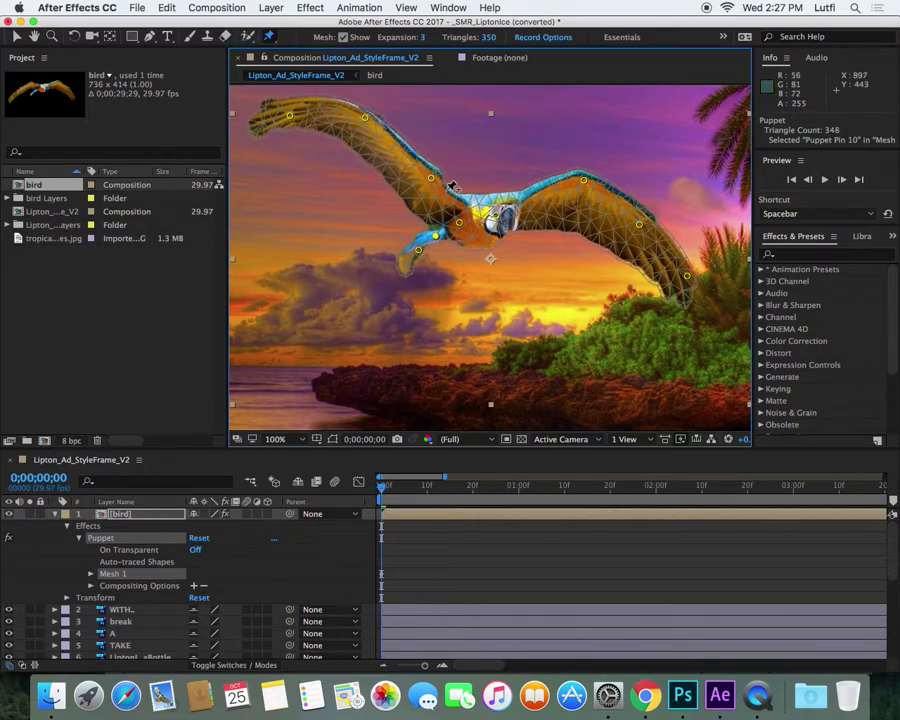
- Raise the bird's left wing at the first frame by repositioning its inner, middle and tip puppet pins
{"action": "left_click_drag", "start_coordinate": [432, 181], "coordinate": [438, 162]}
{"action": "left_click", "coordinate": [366, 119]}
{"action": "left_click_drag", "start_coordinate": [366, 119], "coordinate": [384, 102]}
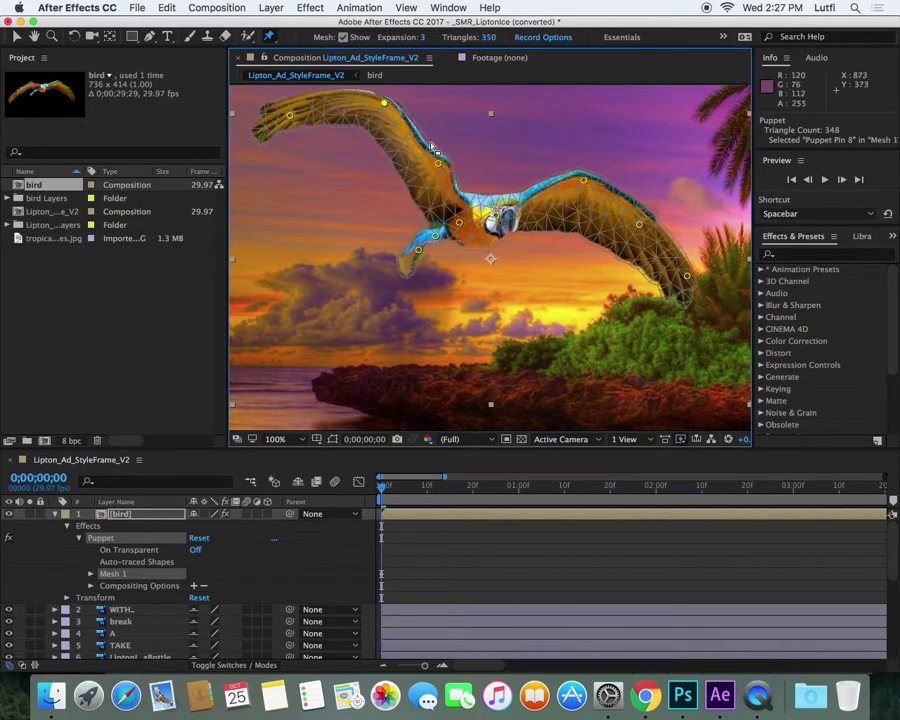
{"action": "mouse_move", "coordinate": [439, 165]}
{"action": "left_mouse_down"}
{"action": "mouse_move", "coordinate": [430, 162]}
{"action": "mouse_move", "coordinate": [446, 154]}
{"action": "mouse_move", "coordinate": [448, 165]}
{"action": "left_mouse_up"}
{"action": "key", "text": "comma"}
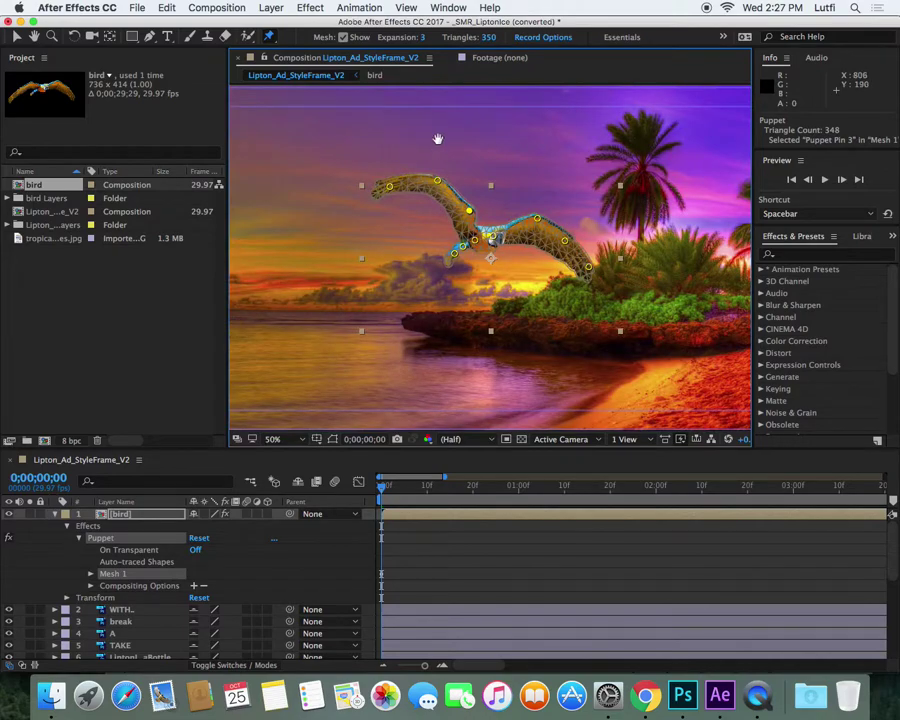
{"action": "key", "text": "space"}
{"action": "key", "text": "space"}
{"action": "left_click_drag", "start_coordinate": [388, 187], "coordinate": [412, 152]}
{"action": "left_click", "coordinate": [440, 182]}
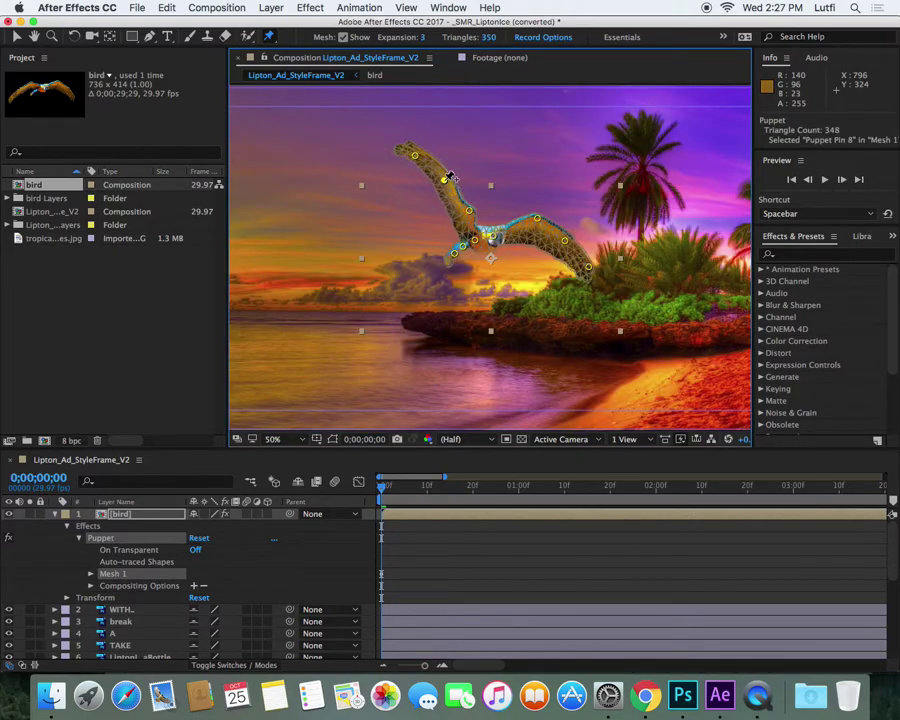
- Raise the bird's right wing at the first frame by moving its inner, middle and tip puppet pins upward
{"action": "left_click_drag", "start_coordinate": [537, 219], "coordinate": [522, 210]}
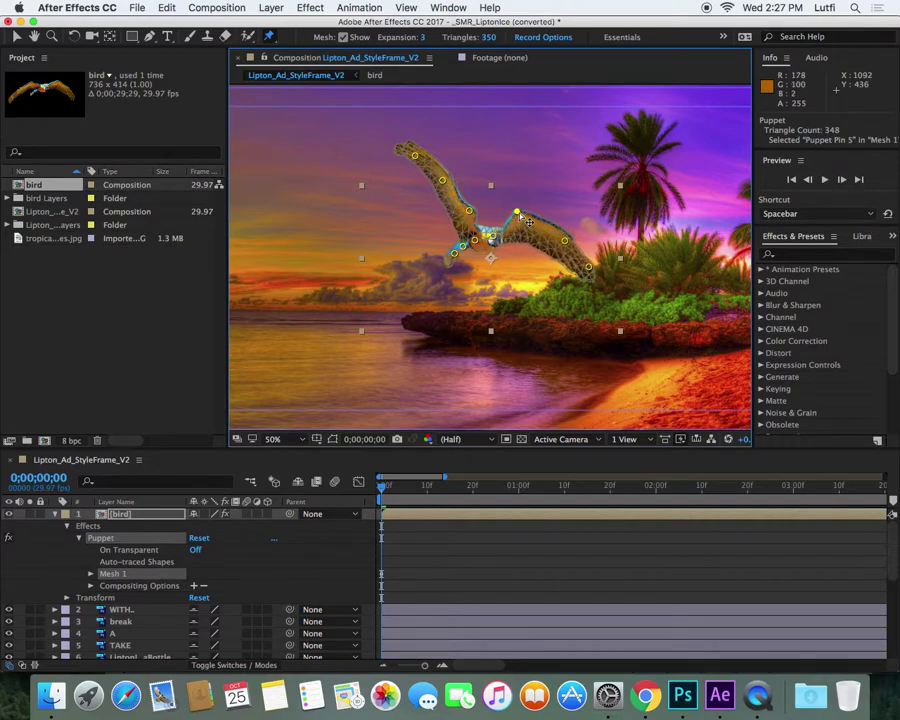
{"action": "left_click_drag", "start_coordinate": [565, 241], "coordinate": [540, 178]}
{"action": "left_click", "coordinate": [589, 266]}
{"action": "left_click_drag", "start_coordinate": [591, 266], "coordinate": [570, 131]}
- Undo all the wing pin moves and the extra body pins, back to the bird's original spread-wing pose
{"action": "key", "text": "super+z"}
{"action": "key", "text": "super+z"}
{"action": "key", "text": "super+z"}
{"action": "key", "text": "super+z"}
{"action": "key", "text": "super+z"}
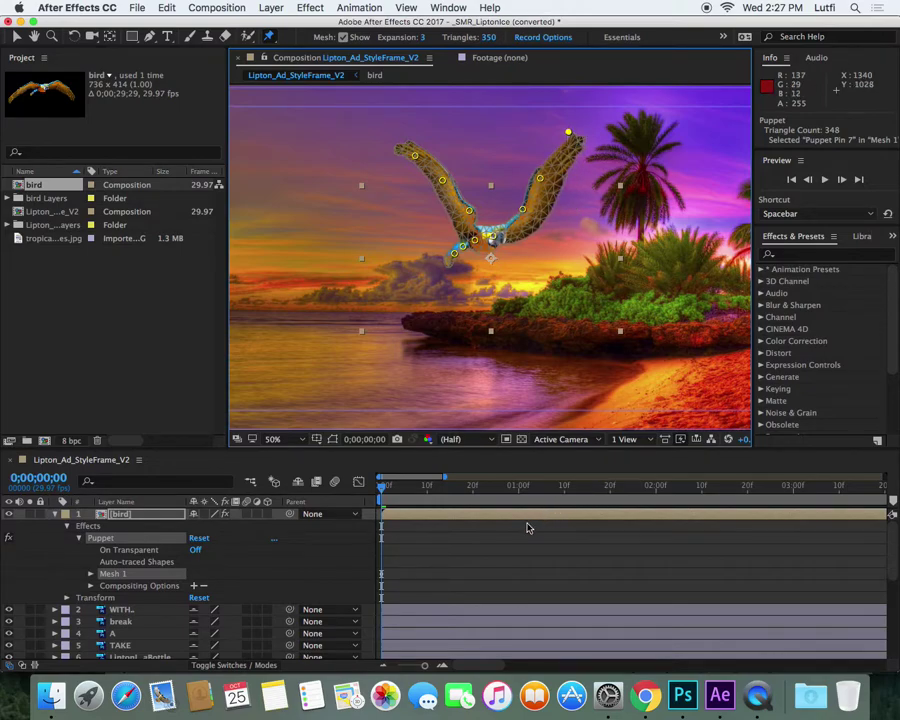
{"action": "key", "text": "super+z"}
{"action": "key", "text": "super+z"}
{"action": "key", "text": "super+z"}
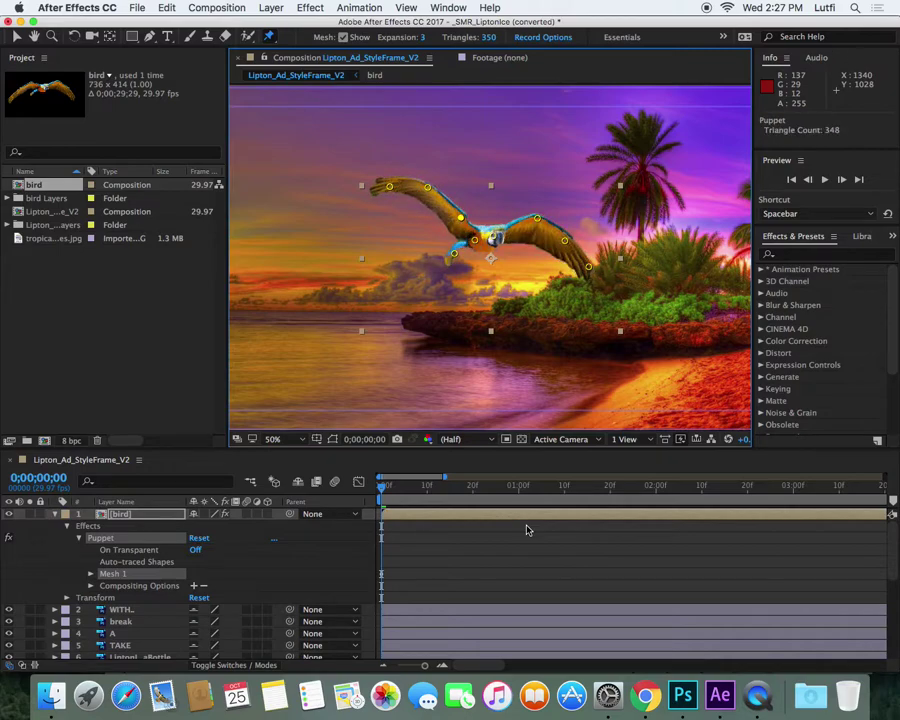
{"action": "key", "text": "super+z"}
{"action": "key", "text": "super+z"}
{"action": "key", "text": "super+z"}
{"action": "key", "text": "super+z"}
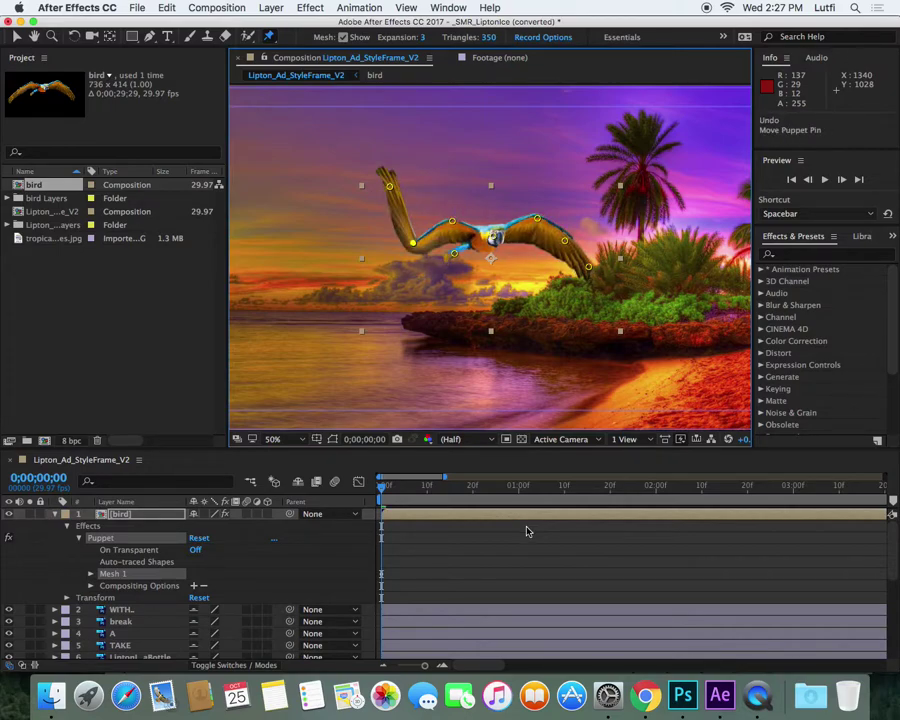
{"action": "left_click", "coordinate": [437, 596]}
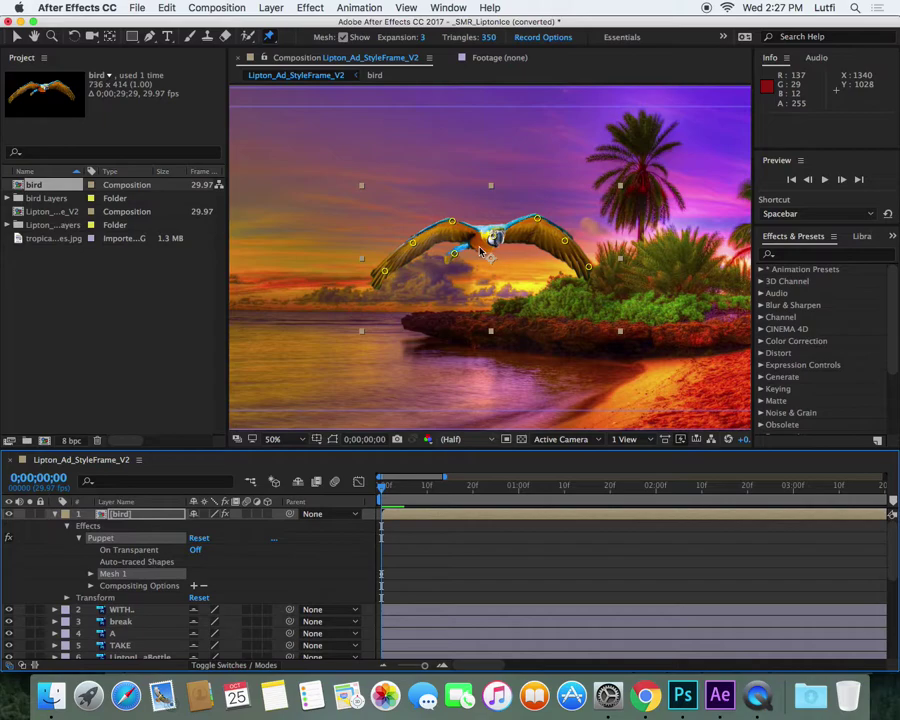
- Place puppet pins on the bird's chest and at the left wing's base, and slightly adjust the wing pins at the first frame
{"action": "left_click", "coordinate": [481, 248]}
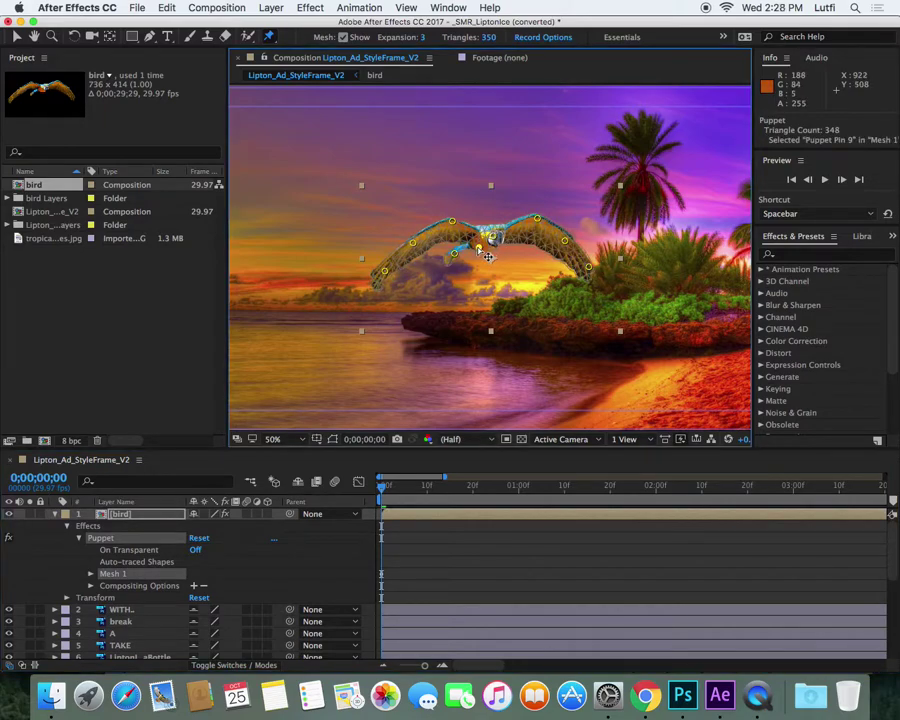
{"action": "left_click", "coordinate": [468, 236]}
{"action": "left_click", "coordinate": [381, 487]}
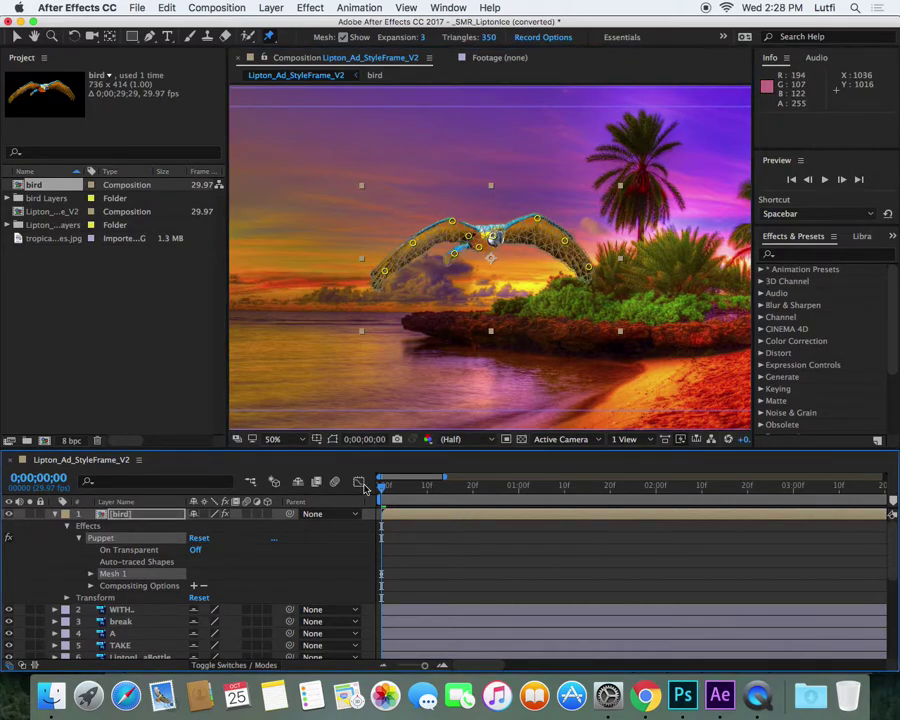
{"action": "left_click", "coordinate": [386, 274]}
{"action": "left_click", "coordinate": [412, 243]}
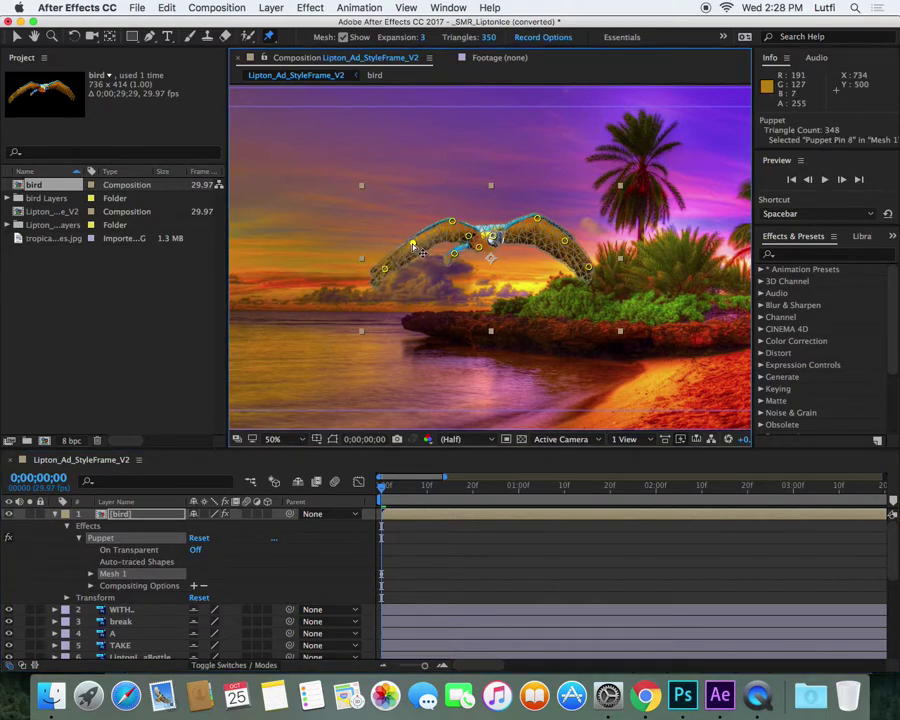
{"action": "left_click", "coordinate": [476, 241]}
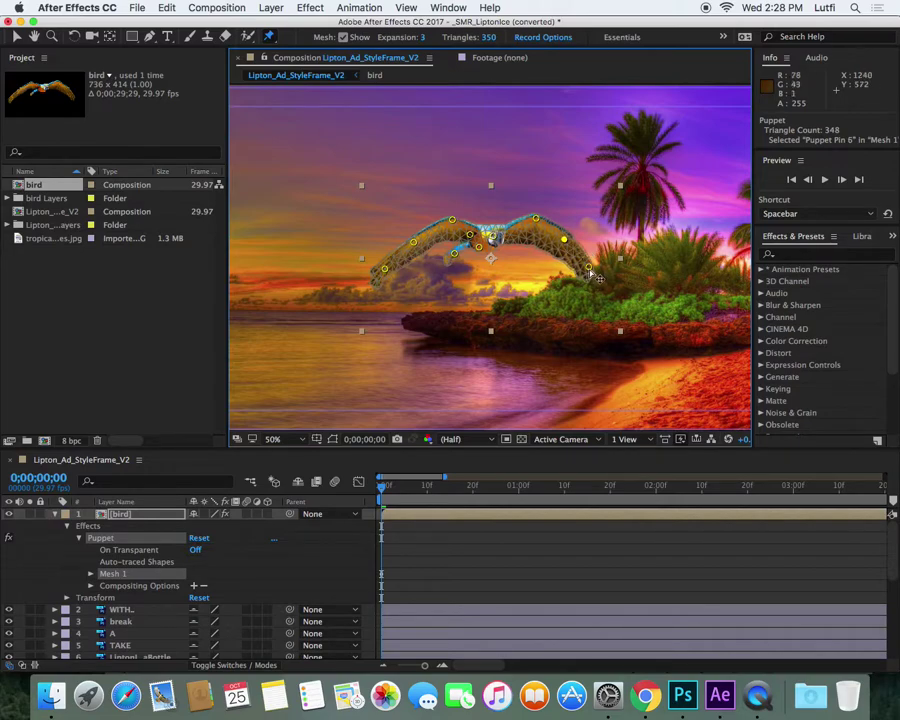
{"action": "left_click", "coordinate": [452, 576]}
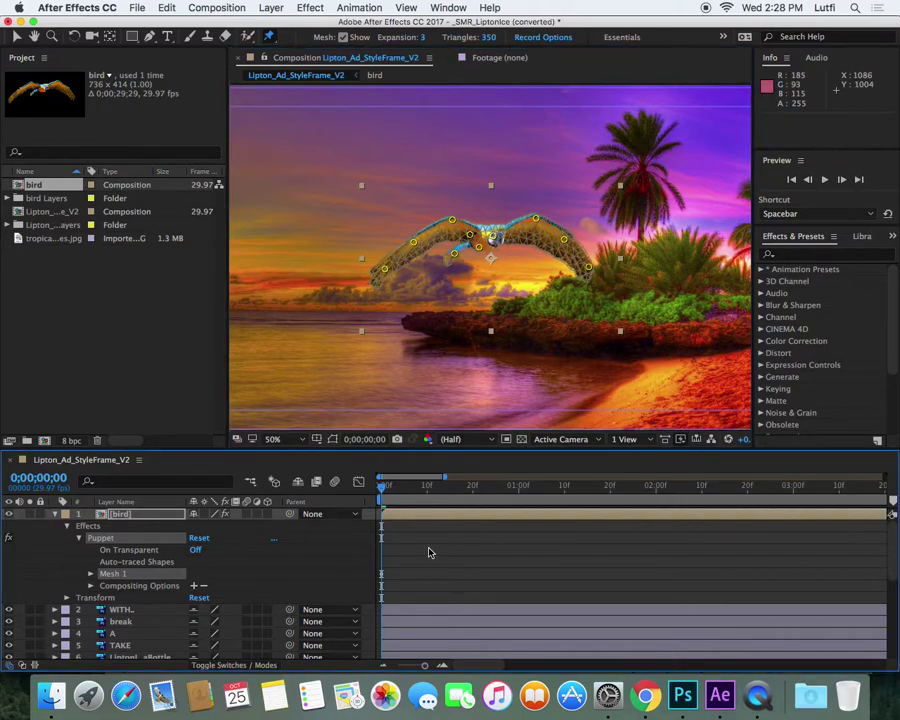
- At 0;00;00;07, raise the bird's left wing by moving its tip, inner and middle puppet pins upward
{"action": "key", "text": "space"}
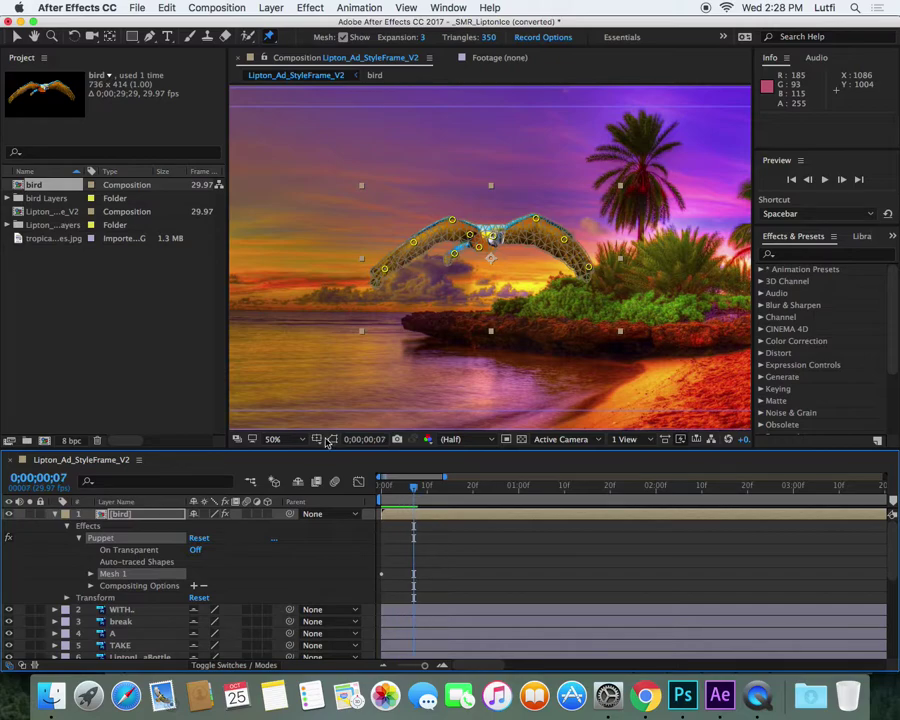
{"action": "left_click_drag", "start_coordinate": [384, 268], "coordinate": [411, 165]}
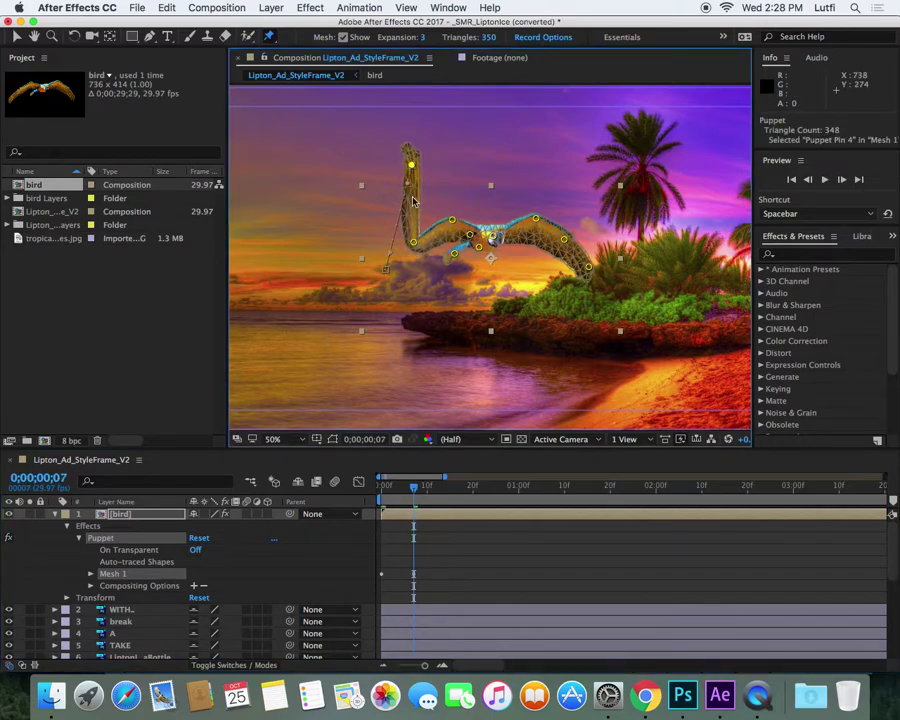
{"action": "left_click_drag", "start_coordinate": [421, 251], "coordinate": [471, 221]}
{"action": "left_click_drag", "start_coordinate": [433, 188], "coordinate": [438, 187]}
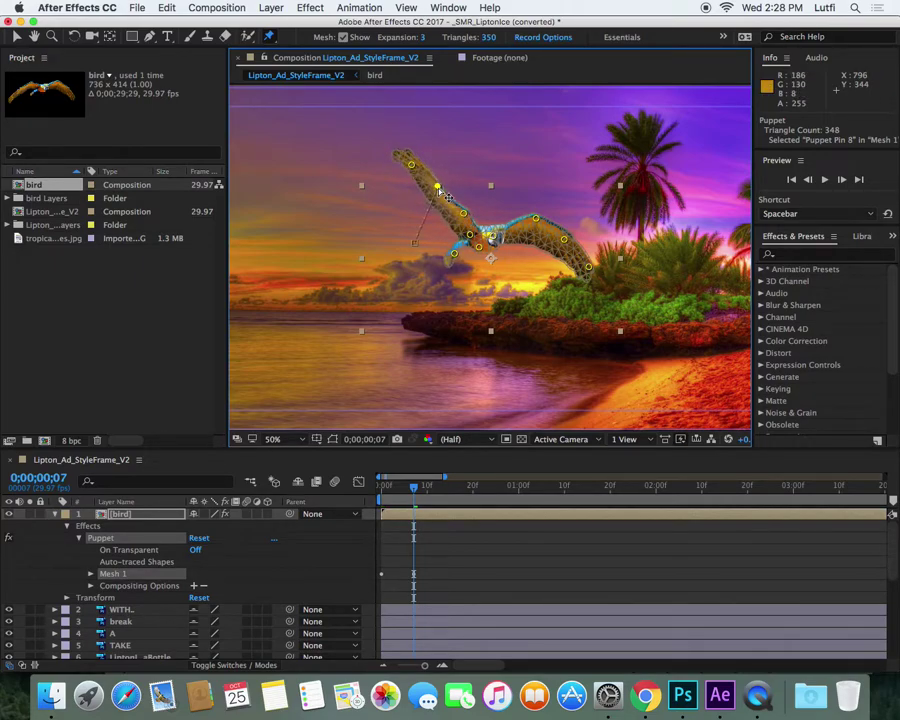
- Raise the bird's right wing at 0;00;00;07 to match the left by repositioning its inner, middle and tip puppet pins
{"action": "left_click_drag", "start_coordinate": [538, 212], "coordinate": [533, 179]}
{"action": "left_click_drag", "start_coordinate": [589, 267], "coordinate": [540, 152]}
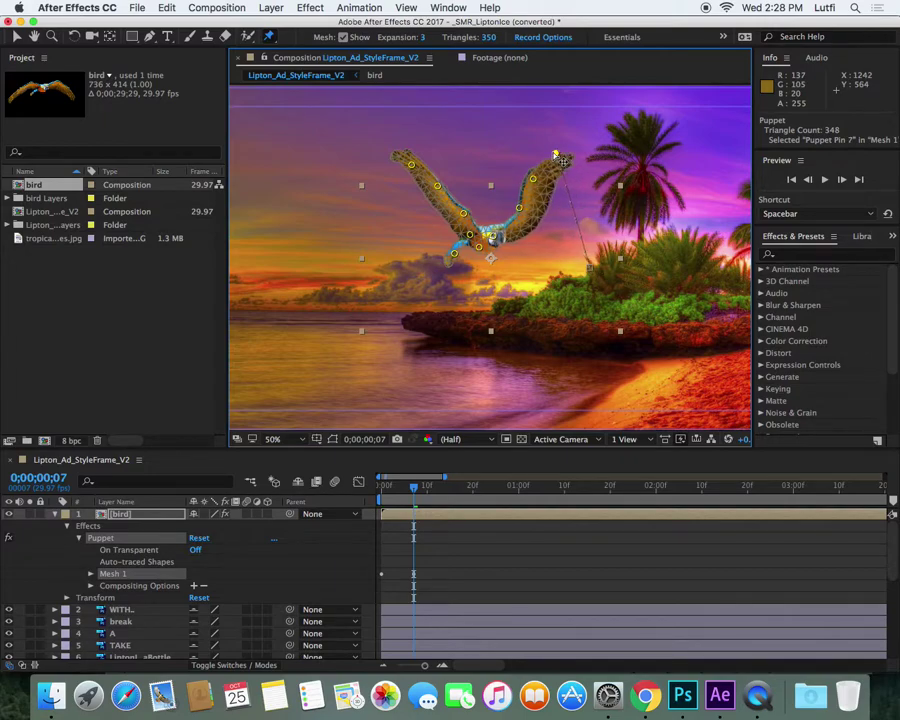
{"action": "left_click", "coordinate": [536, 183]}
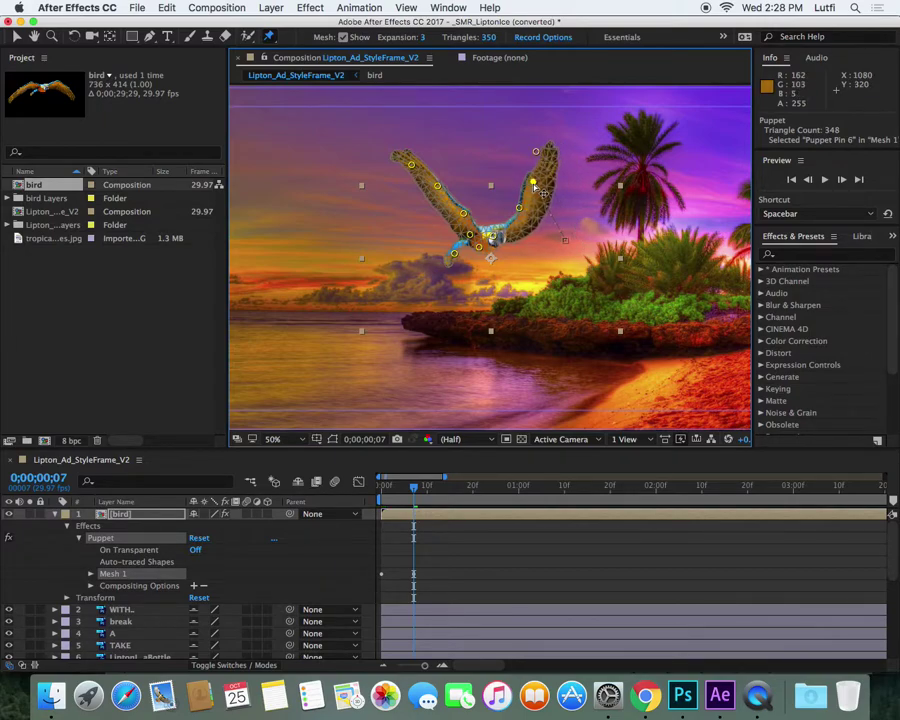
{"action": "left_click_drag", "start_coordinate": [518, 209], "coordinate": [521, 209]}
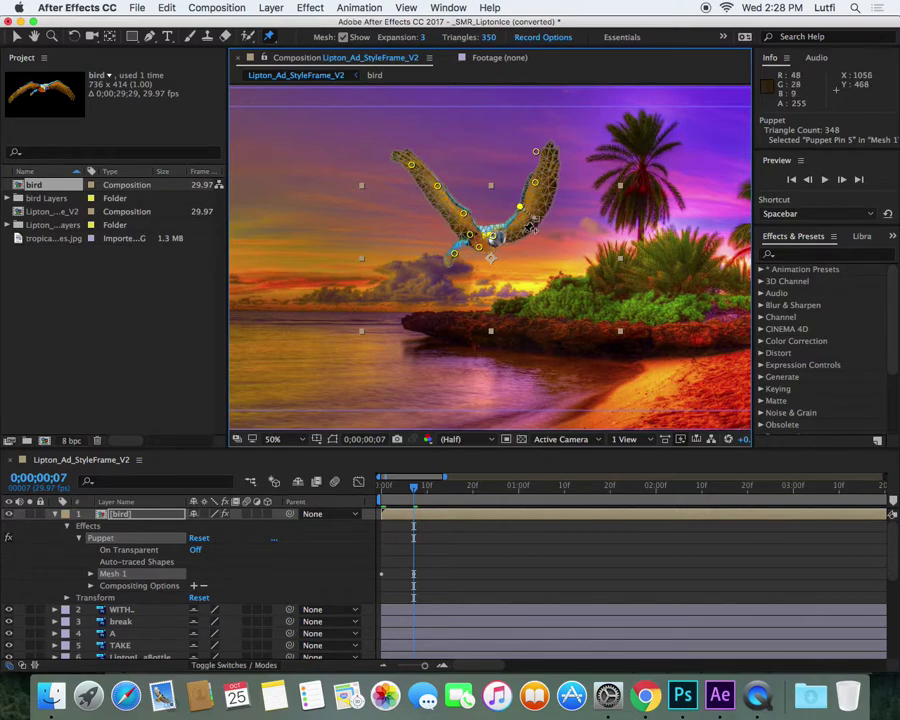
{"action": "left_click", "coordinate": [537, 187]}
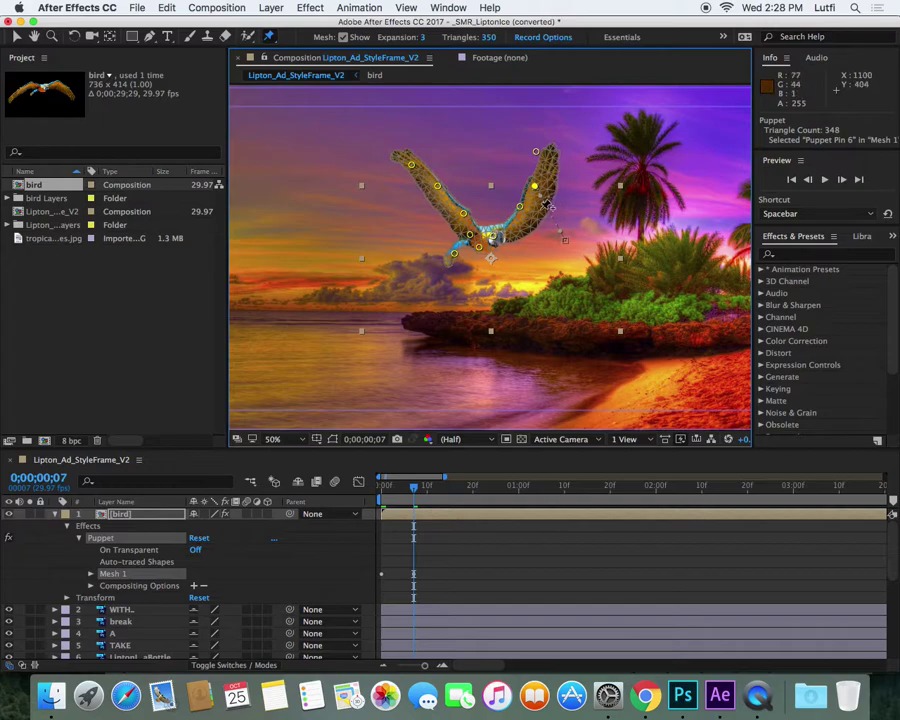
- Add a puppet pin on the right wing's lower edge, and move it down onto the lowered wing at the first frame
{"action": "left_click", "coordinate": [540, 204]}
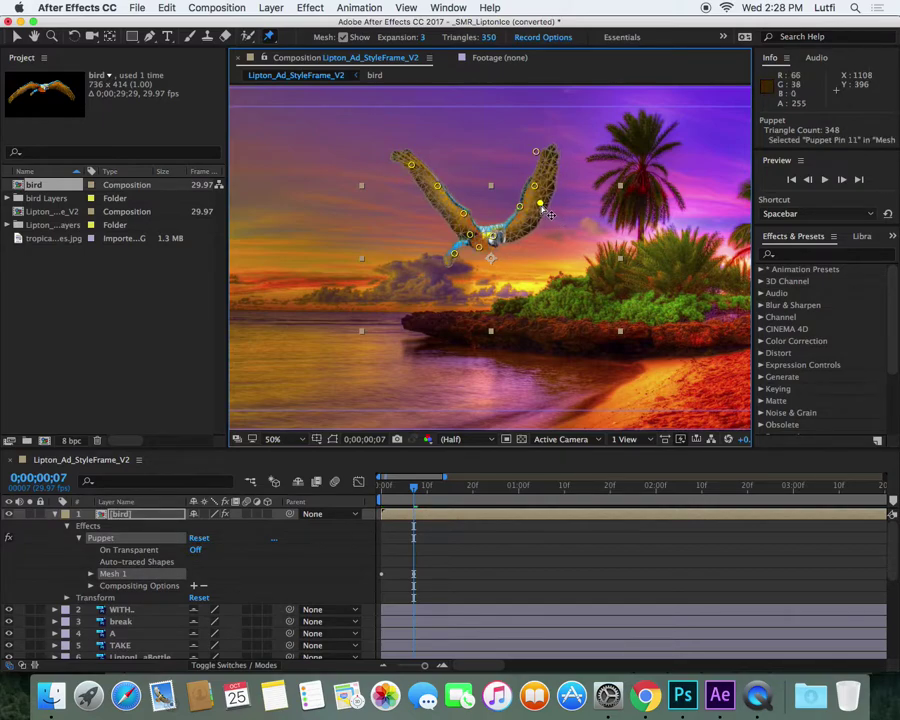
{"action": "left_click_drag", "start_coordinate": [419, 494], "coordinate": [384, 494]}
{"action": "left_click_drag", "start_coordinate": [540, 204], "coordinate": [547, 246]}
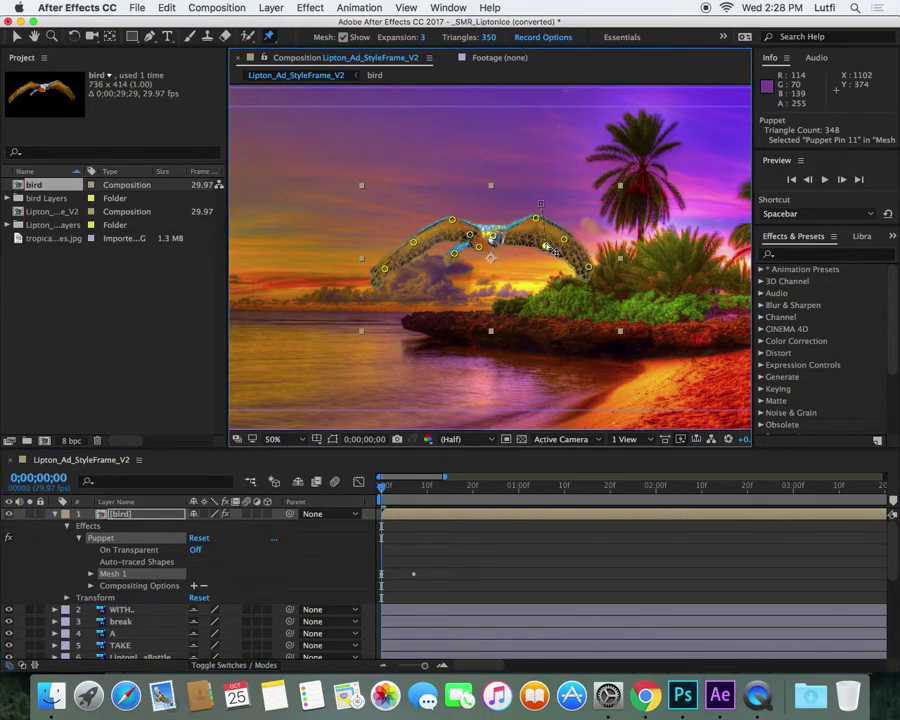
- Check the flap at the first frames, and expand the bird's Puppet Mesh 1 down to the pins under Deform
{"action": "left_click", "coordinate": [408, 510]}
{"action": "mouse_move", "coordinate": [386, 490]}
{"action": "left_mouse_down"}
{"action": "mouse_move", "coordinate": [418, 482]}
{"action": "mouse_move", "coordinate": [385, 482]}
{"action": "mouse_move", "coordinate": [405, 472]}
{"action": "mouse_move", "coordinate": [397, 482]}
{"action": "mouse_move", "coordinate": [408, 482]}
{"action": "mouse_move", "coordinate": [373, 484]}
{"action": "left_mouse_up"}
{"action": "left_click", "coordinate": [407, 553]}
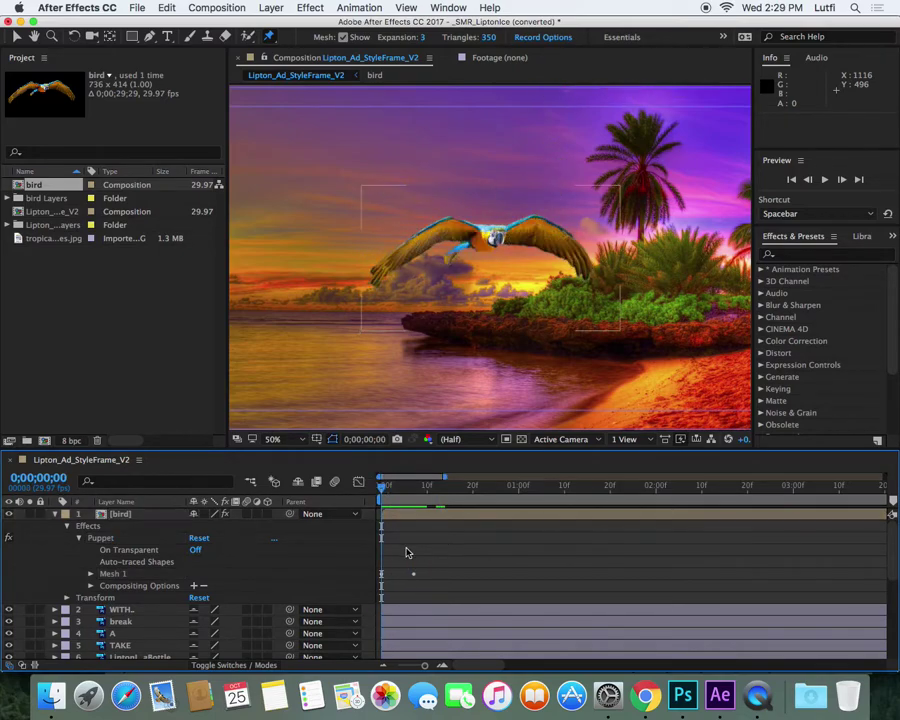
{"action": "left_click", "coordinate": [89, 574]}
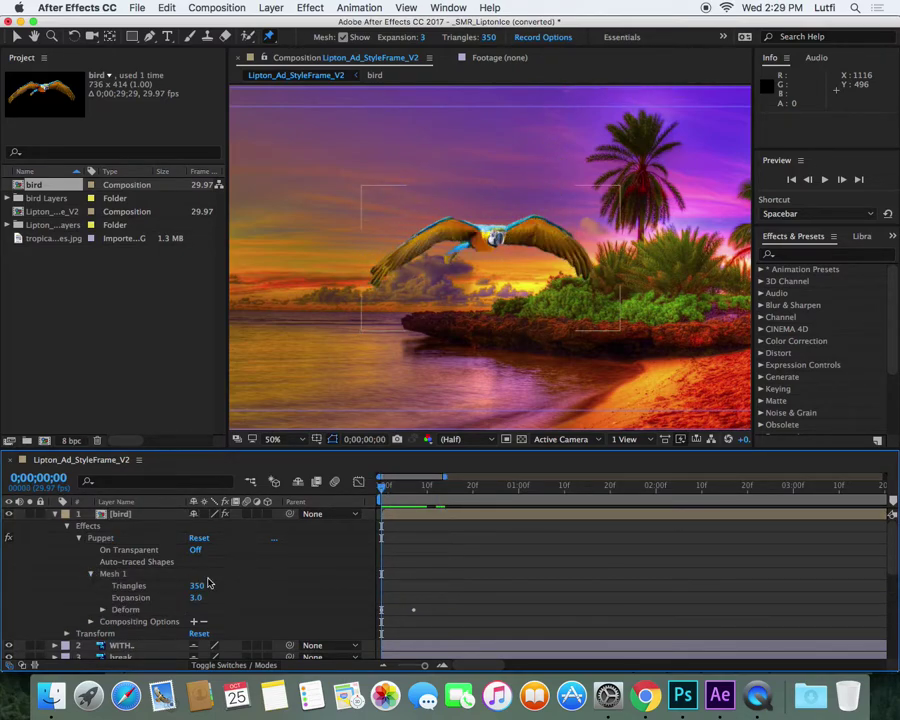
{"action": "left_click", "coordinate": [121, 612]}
{"action": "left_click", "coordinate": [102, 610]}
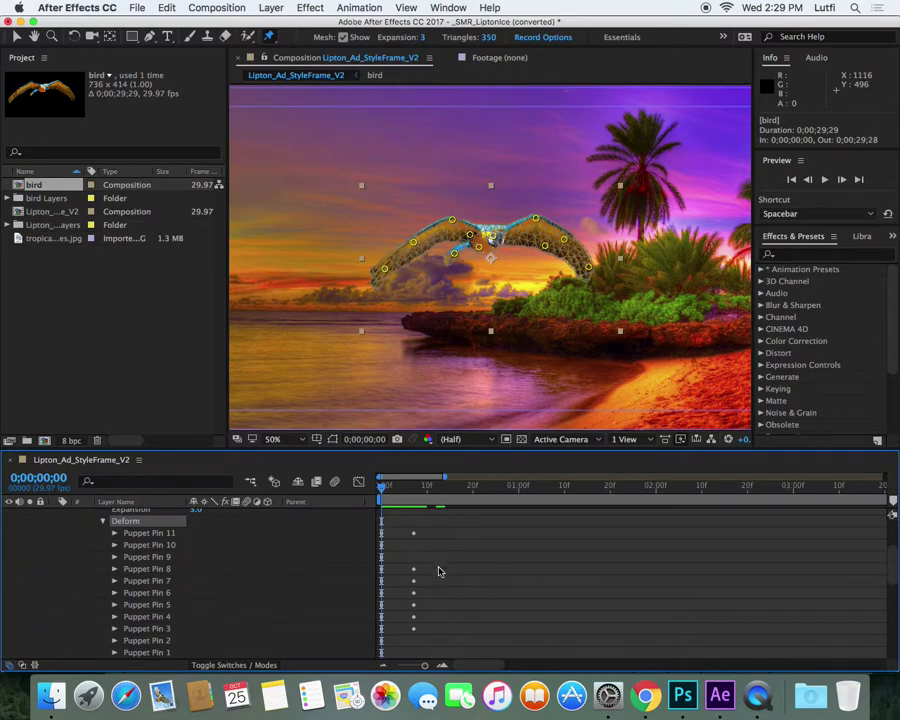
- Reveal the position keyframes of Puppet Pins 3 to 11 and maximize the timeline to show them all
{"action": "left_click_drag", "start_coordinate": [433, 525], "coordinate": [422, 638]}
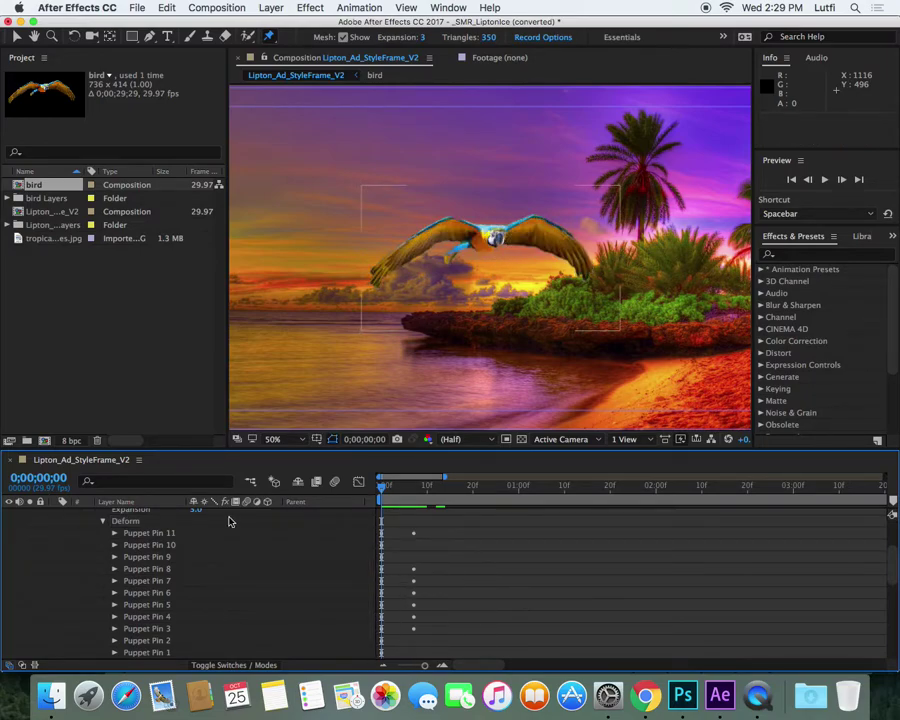
{"action": "left_click", "coordinate": [153, 535]}
{"action": "left_click", "coordinate": [170, 630], "text": "shift"}
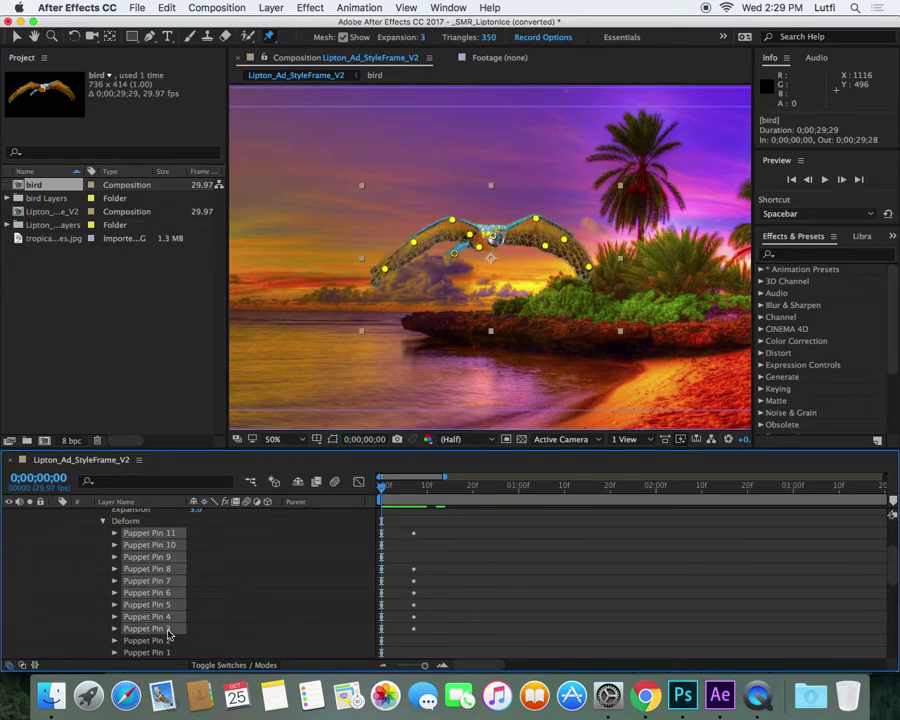
{"action": "left_click", "coordinate": [115, 537]}
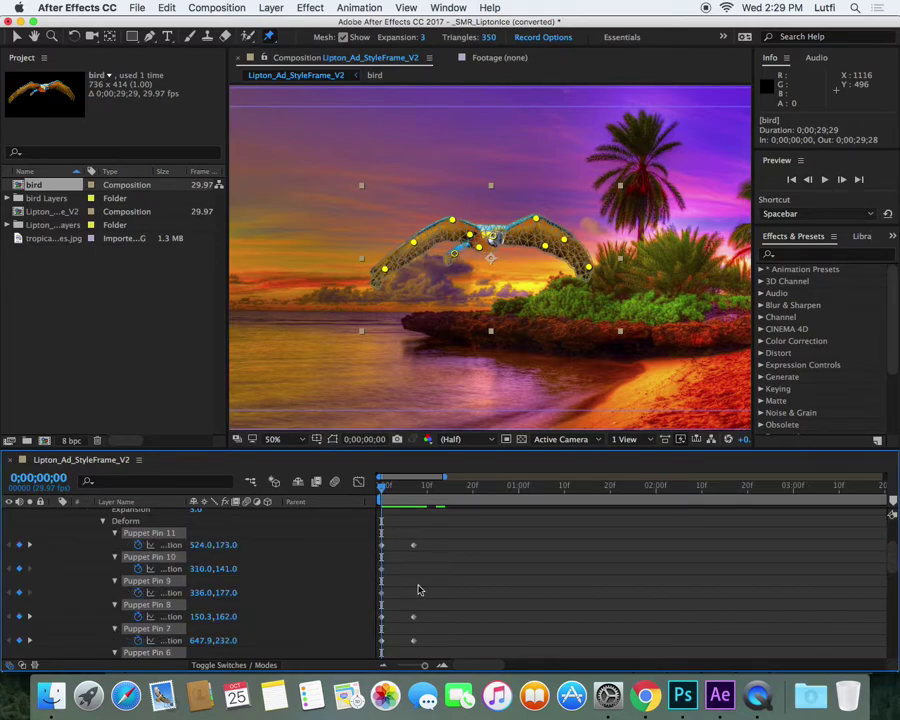
{"action": "scroll", "coordinate": [419, 590], "scroll_direction": "up", "scroll_amount": 1}
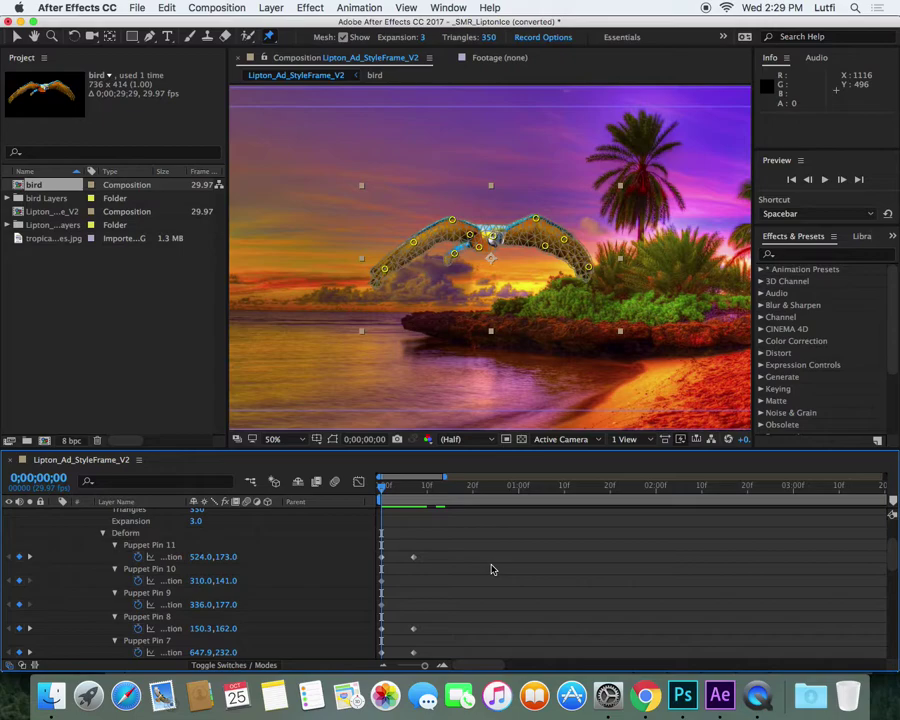
{"action": "key", "text": "grave"}
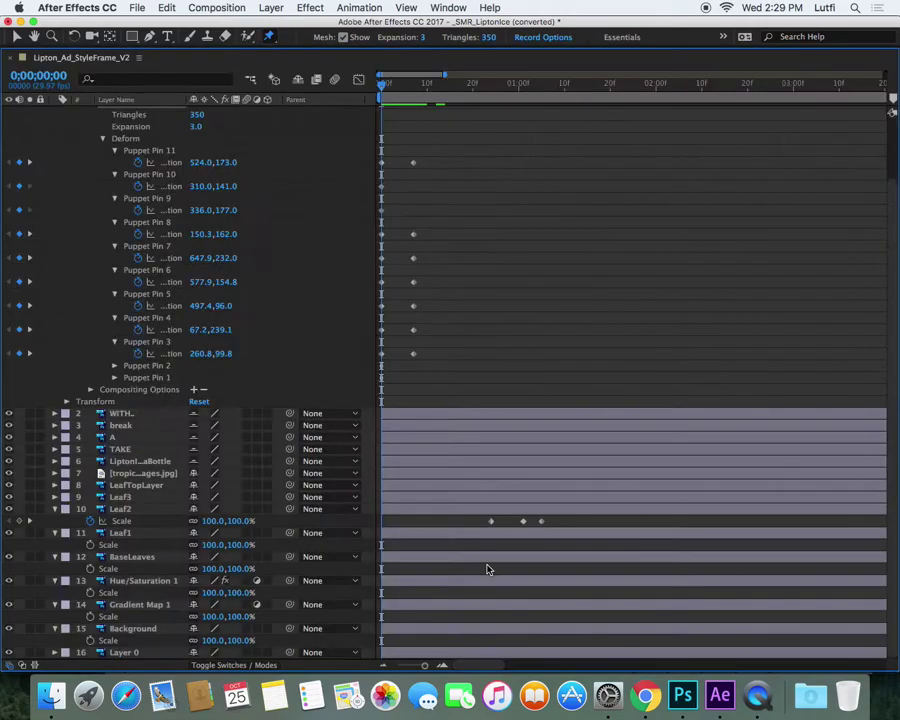
{"action": "left_click_drag", "start_coordinate": [444, 137], "coordinate": [346, 404]}
{"action": "left_click", "coordinate": [488, 183]}
{"action": "left_click_drag", "start_coordinate": [500, 129], "coordinate": [346, 411]}
{"action": "left_click_drag", "start_coordinate": [430, 86], "coordinate": [404, 100]}
{"action": "left_click_drag", "start_coordinate": [470, 146], "coordinate": [338, 390]}
{"action": "left_click_drag", "start_coordinate": [506, 137], "coordinate": [357, 380]}
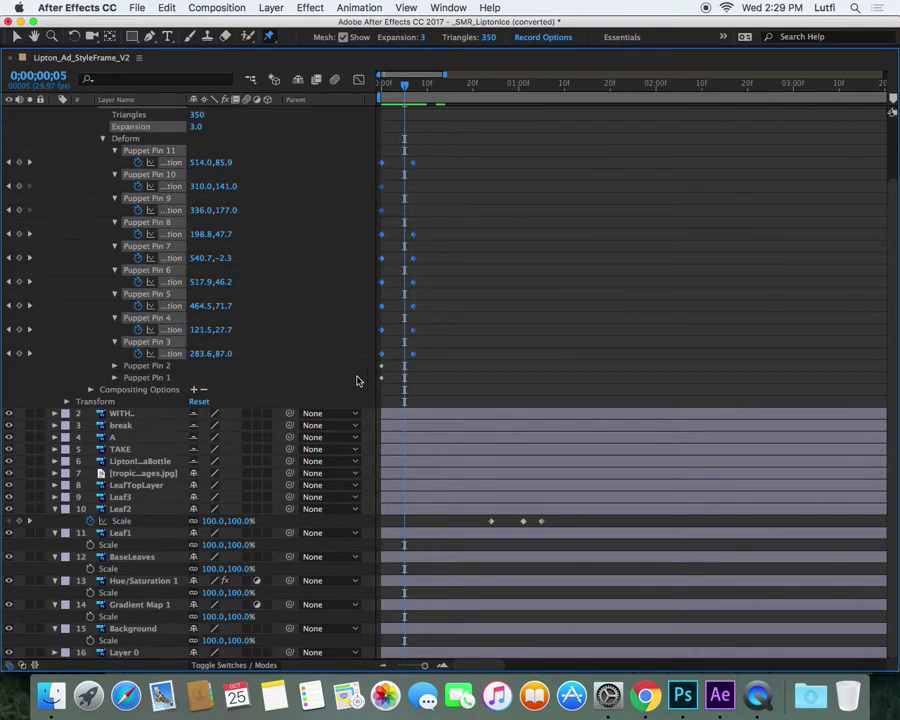
- Reveal the position keyframes of Puppet Pins 1 and 2
{"action": "left_click", "coordinate": [145, 391]}
{"action": "left_click", "coordinate": [108, 377]}
{"action": "left_click", "coordinate": [115, 377]}
{"action": "left_click", "coordinate": [115, 366]}
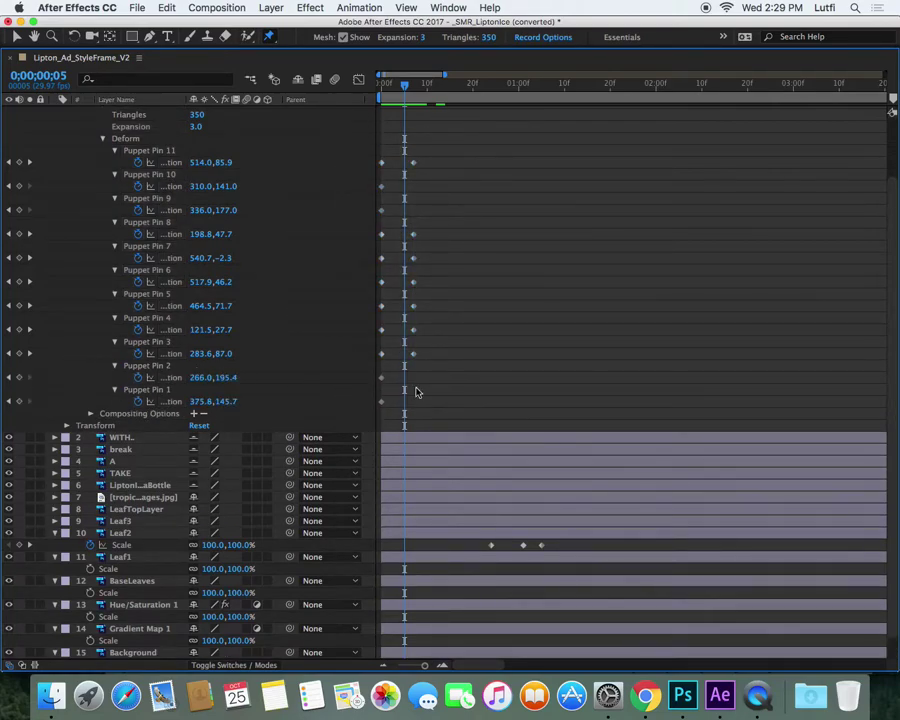
- Copy the flap keyframes of Puppet Pins 3 to 11 and paste them at 0;00;00;15, 0;00;01;00 and 0;00;01;15
{"action": "left_click_drag", "start_coordinate": [412, 93], "coordinate": [391, 88]}
{"action": "left_click_drag", "start_coordinate": [468, 136], "coordinate": [370, 368]}
{"action": "key", "text": "super+c"}
{"action": "left_click_drag", "start_coordinate": [415, 94], "coordinate": [587, 92]}
{"action": "key", "text": "super+v"}
{"action": "key", "text": "super+v"}
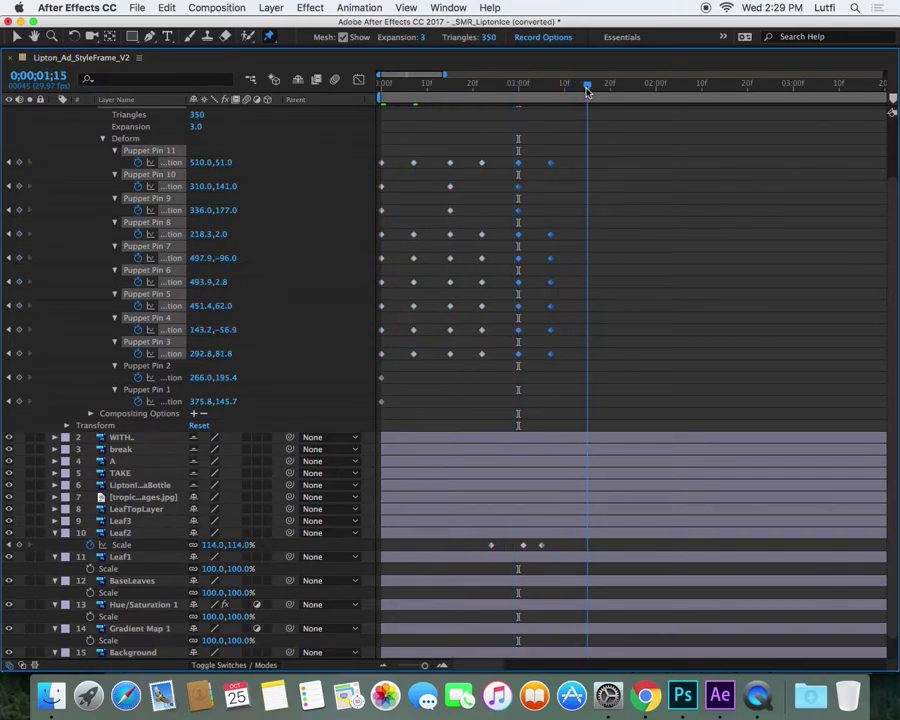
{"action": "key", "text": "super+v"}
- Duplicate the whole run of flap keyframes at 0;00;02;01, and shift the pasted keyframes one frame earlier
{"action": "left_click_drag", "start_coordinate": [695, 131], "coordinate": [343, 357]}
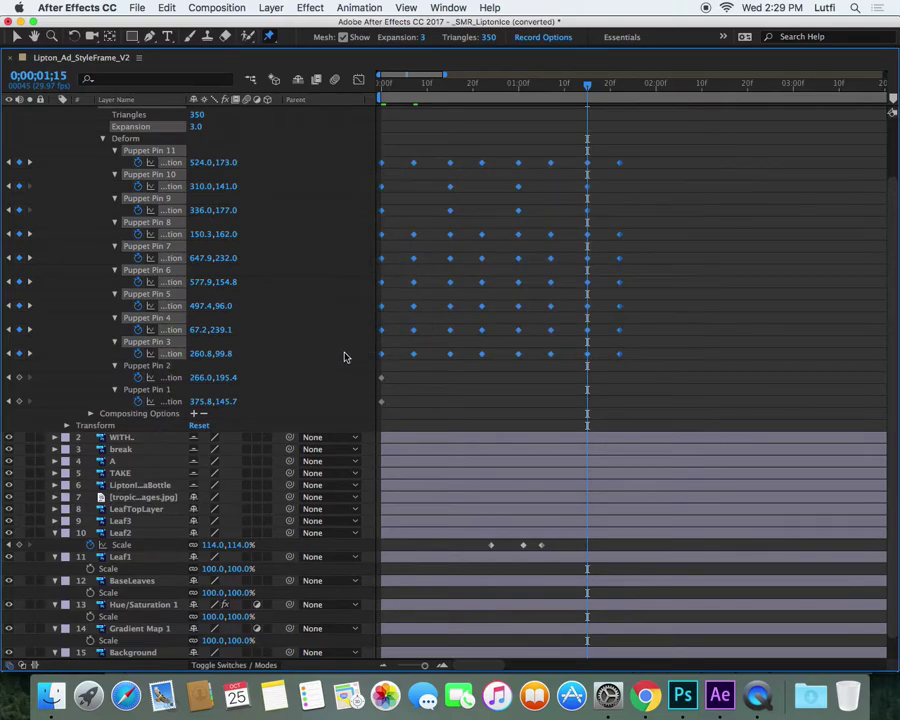
{"action": "left_click_drag", "start_coordinate": [615, 86], "coordinate": [658, 84]}
{"action": "key", "text": "super+v"}
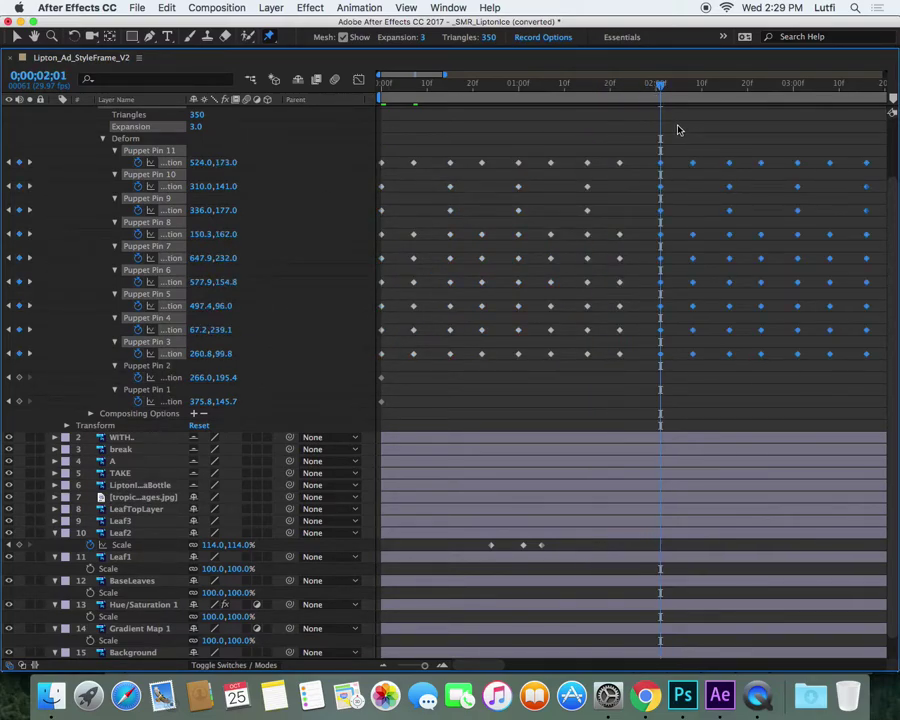
{"action": "left_click_drag", "start_coordinate": [660, 162], "coordinate": [655, 161]}
{"action": "left_click", "coordinate": [646, 145]}
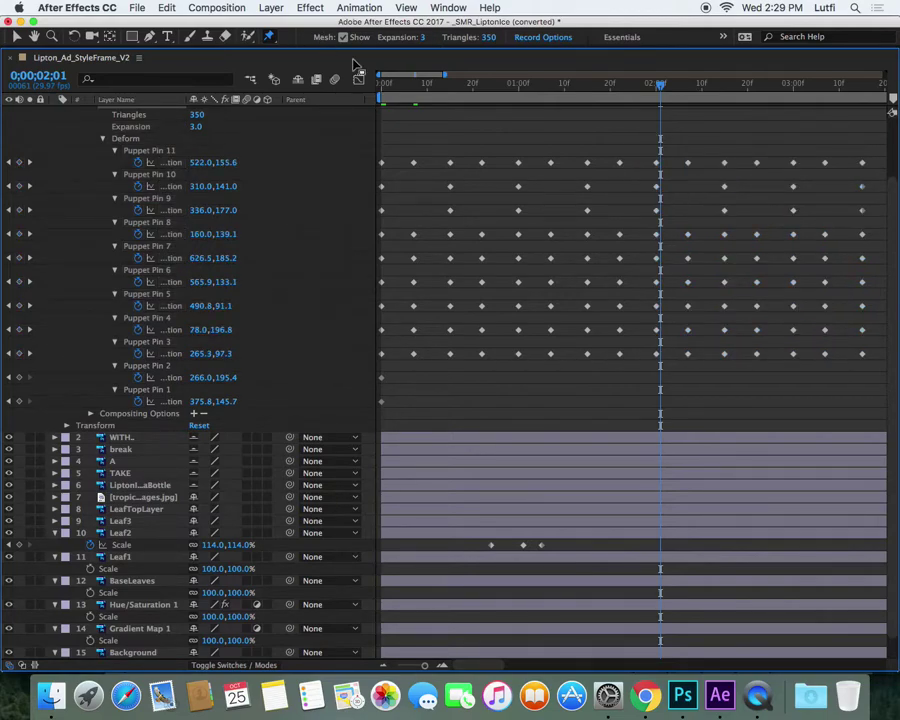
- Restore the full workspace and play back the composition to check the bird's repeated wing flaps
{"action": "key", "text": "grave"}
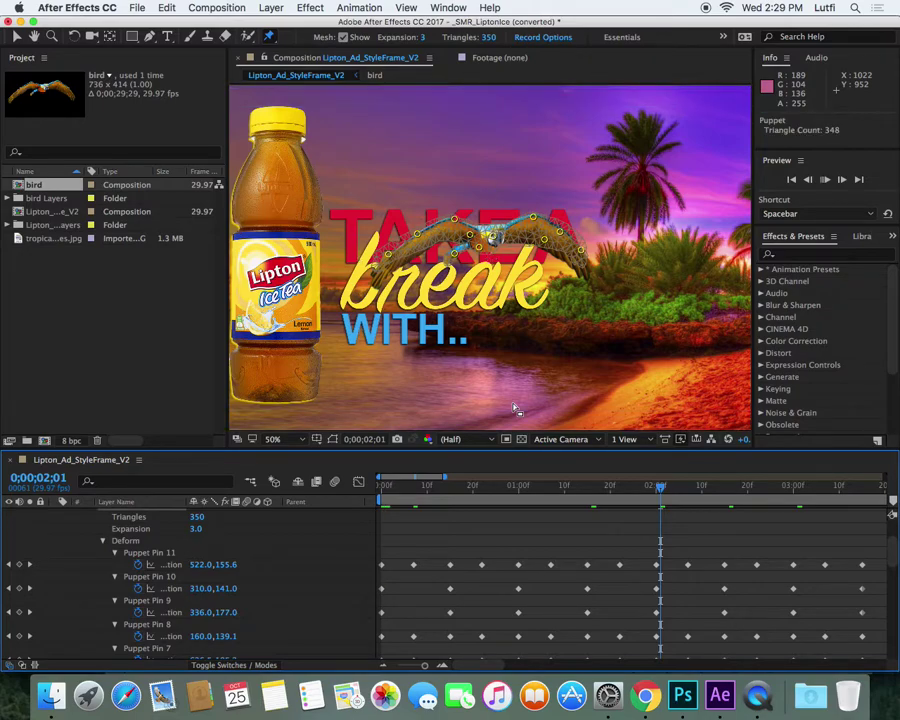
{"action": "key", "text": "space"}
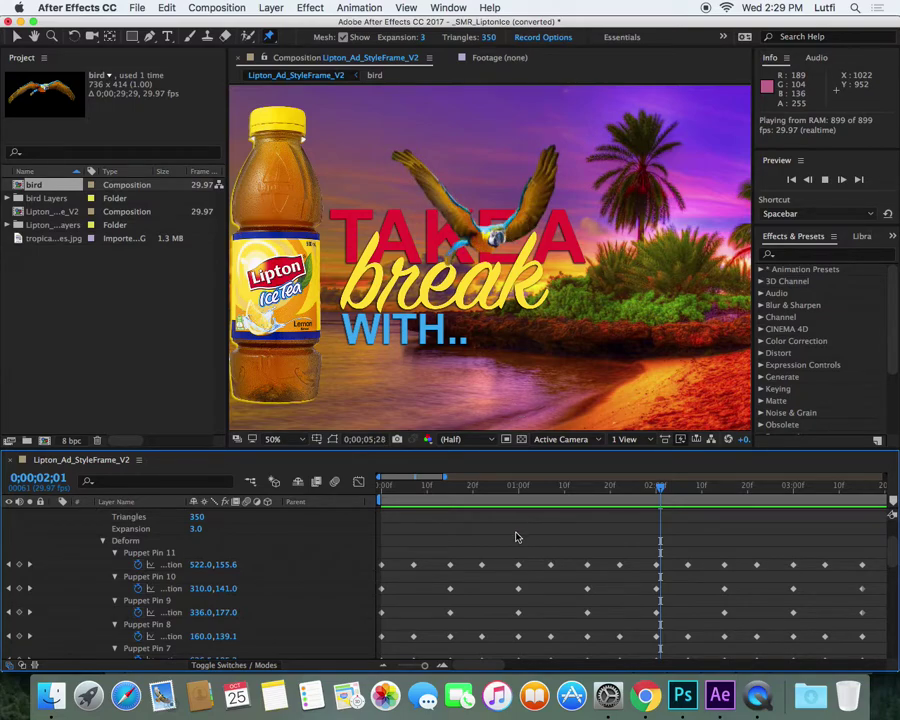
{"action": "key", "text": "minus"}
{"action": "key", "text": "minus"}
{"action": "left_click_drag", "start_coordinate": [450, 488], "coordinate": [563, 486]}
{"action": "key", "text": "Home"}
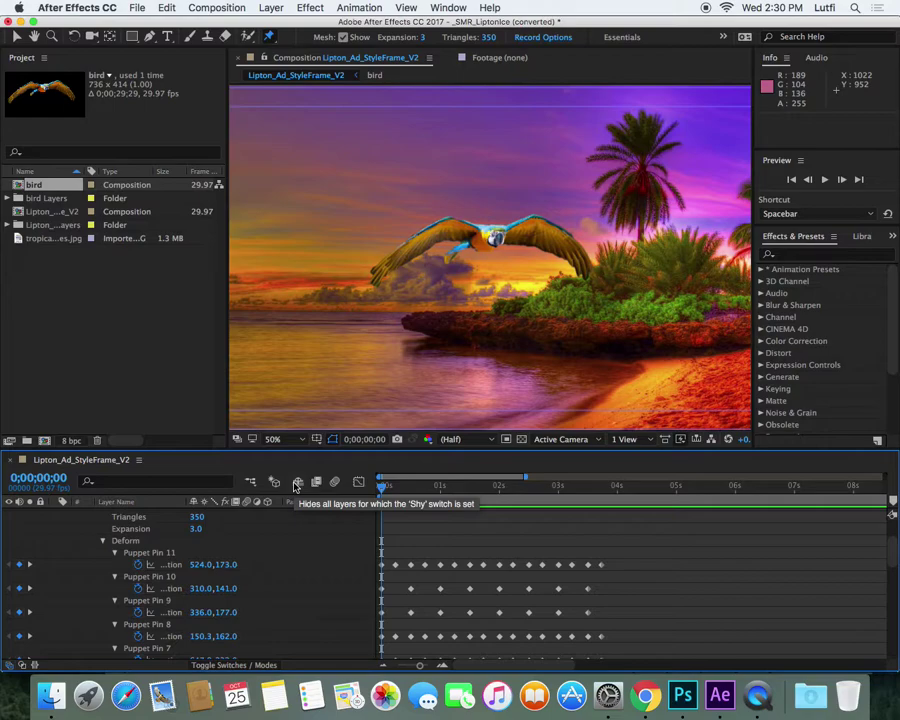
- Collapse the bird layer's puppet properties, show only its Position, and switch to the Selection tool
{"action": "left_click_drag", "start_coordinate": [381, 486], "coordinate": [307, 500]}
{"action": "scroll", "coordinate": [167, 597], "scroll_direction": "down", "scroll_amount": 2}
{"action": "scroll", "coordinate": [165, 596], "scroll_direction": "up", "scroll_amount": 3}
{"action": "left_click", "coordinate": [55, 514]}
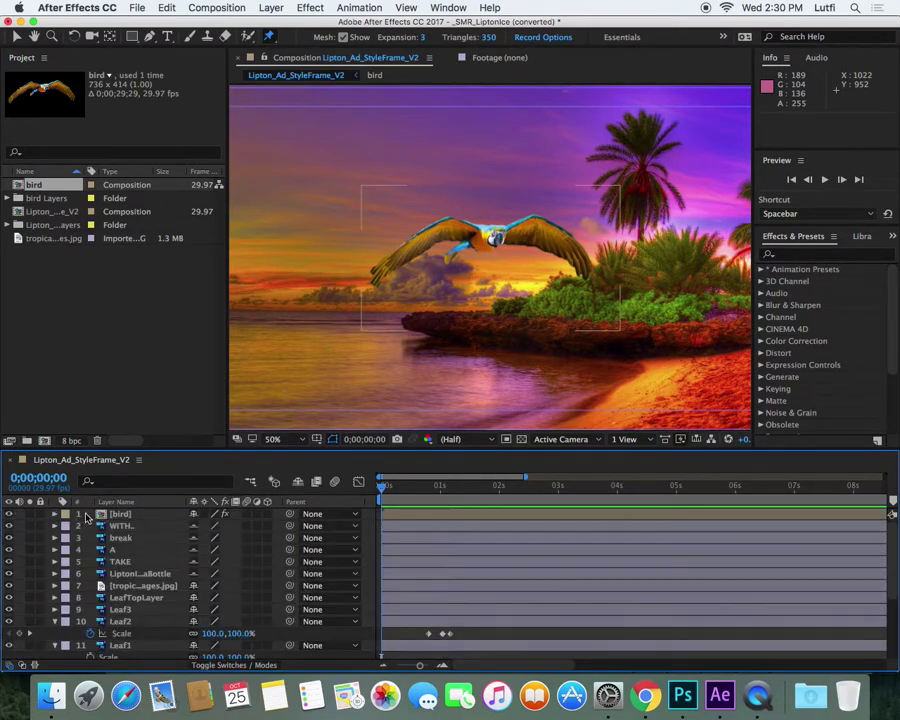
{"action": "left_click", "coordinate": [112, 514]}
{"action": "key", "text": "p"}
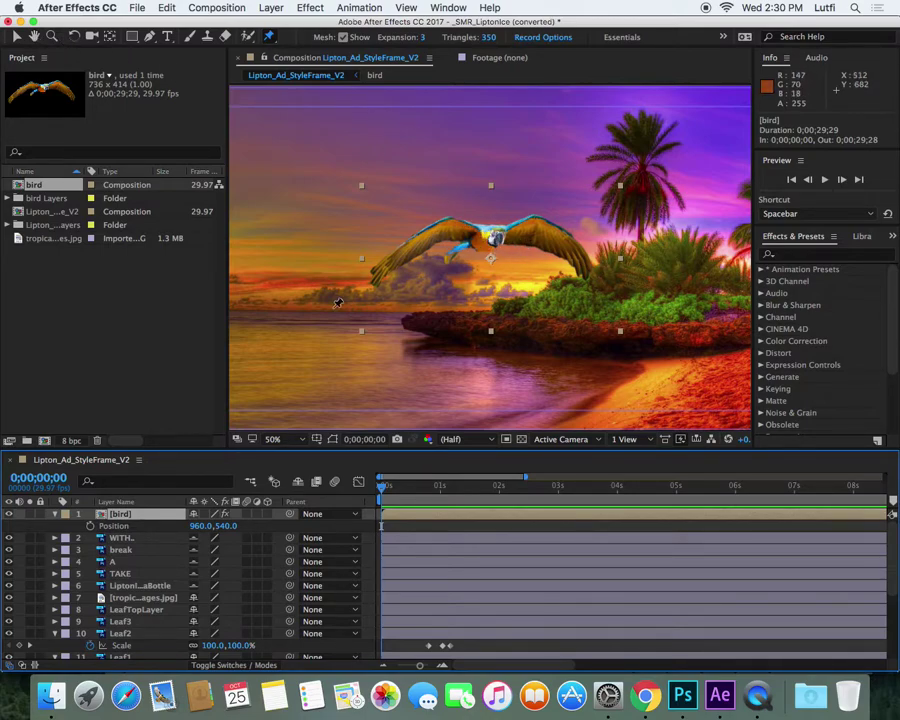
{"action": "left_click", "coordinate": [16, 37]}
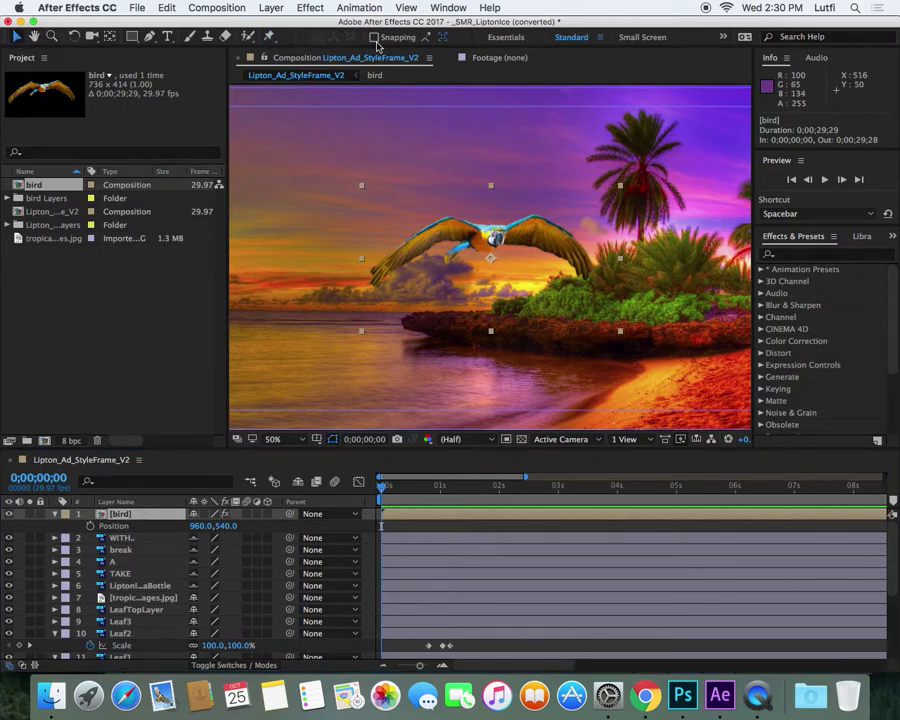
- At 0;00;01;01, move the bird above the TAKE A text to position 828, 346, and make its layer 3D
{"action": "left_click_drag", "start_coordinate": [384, 488], "coordinate": [443, 491]}
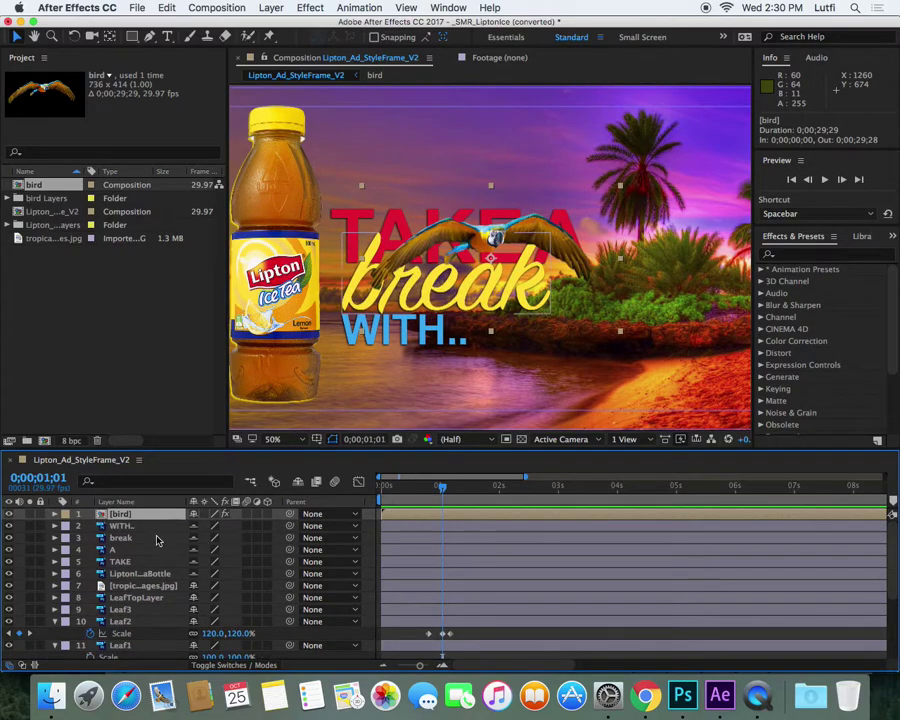
{"action": "left_click_drag", "start_coordinate": [198, 528], "coordinate": [106, 528]}
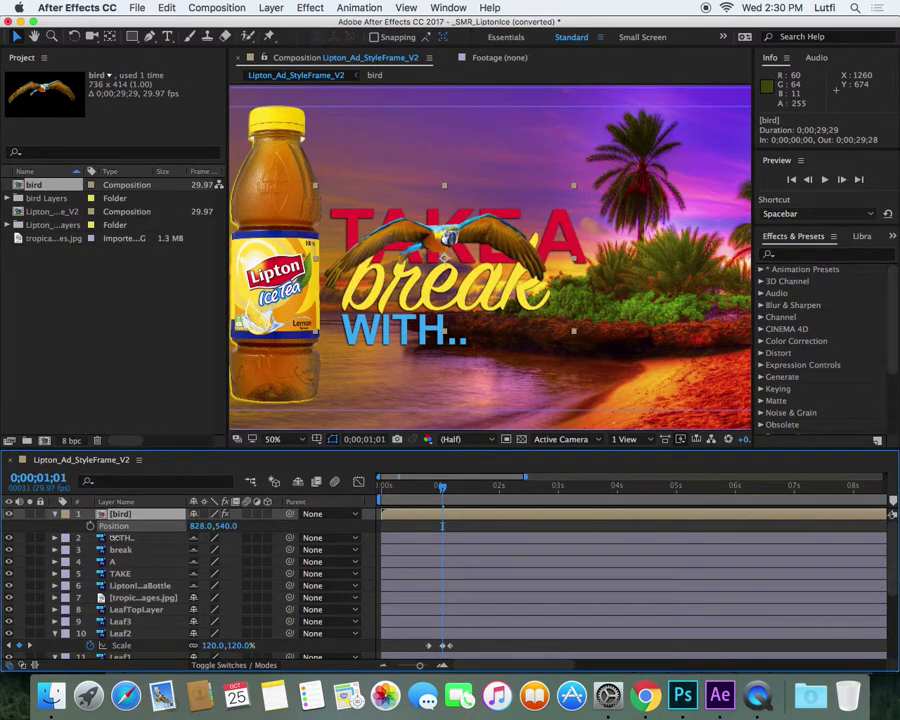
{"action": "left_click_drag", "start_coordinate": [223, 527], "coordinate": [84, 528]}
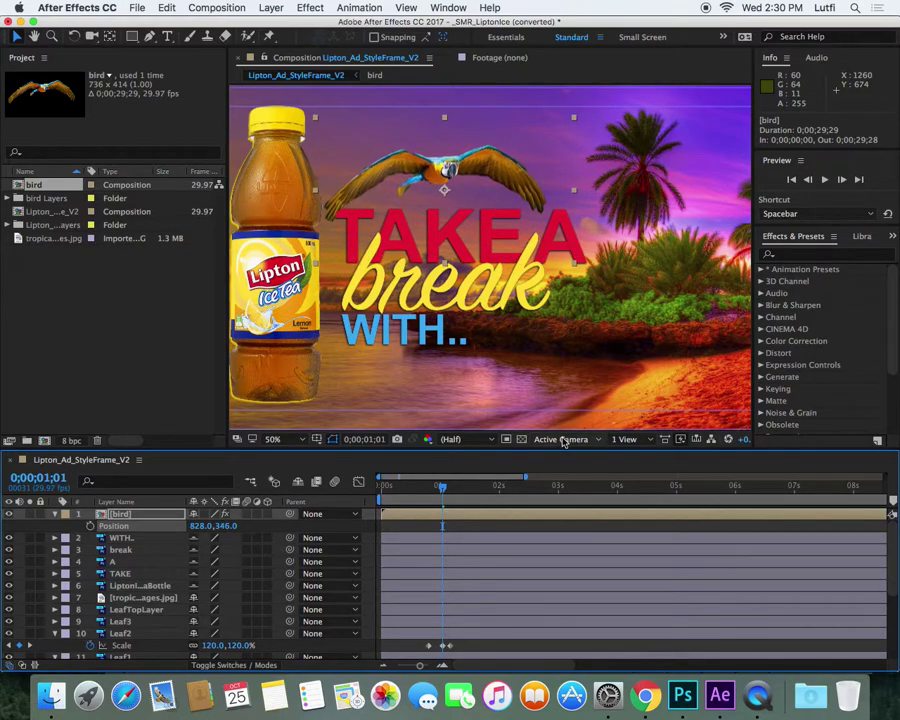
{"action": "left_click", "coordinate": [267, 514]}
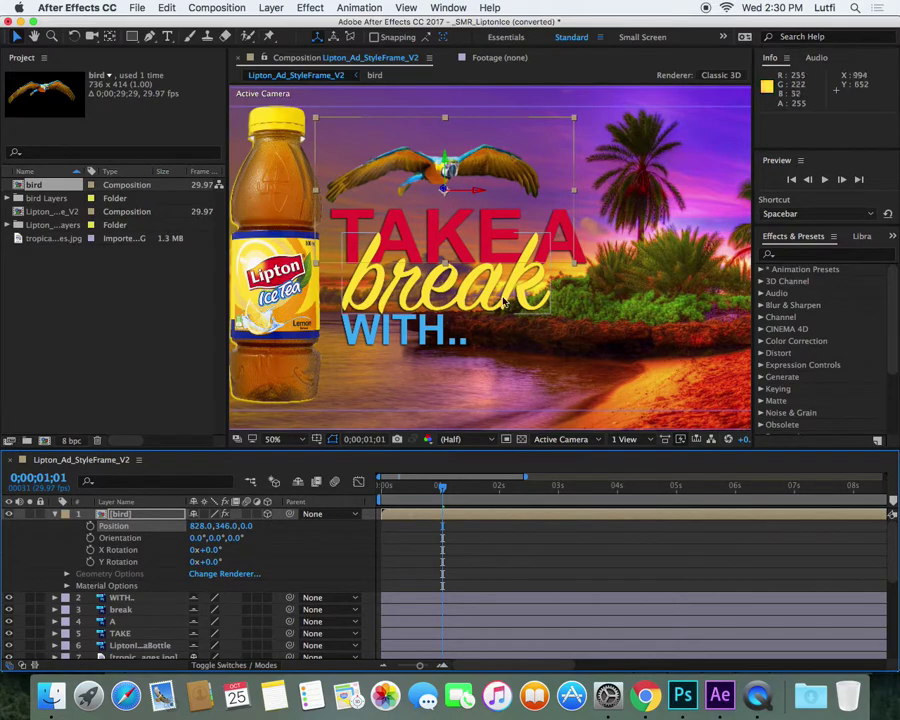
- Try to place the bird off-screen beyond the frame's upper-left corner at the first frame, and undo the move
{"action": "key", "text": "minus"}
{"action": "key", "text": "minus"}
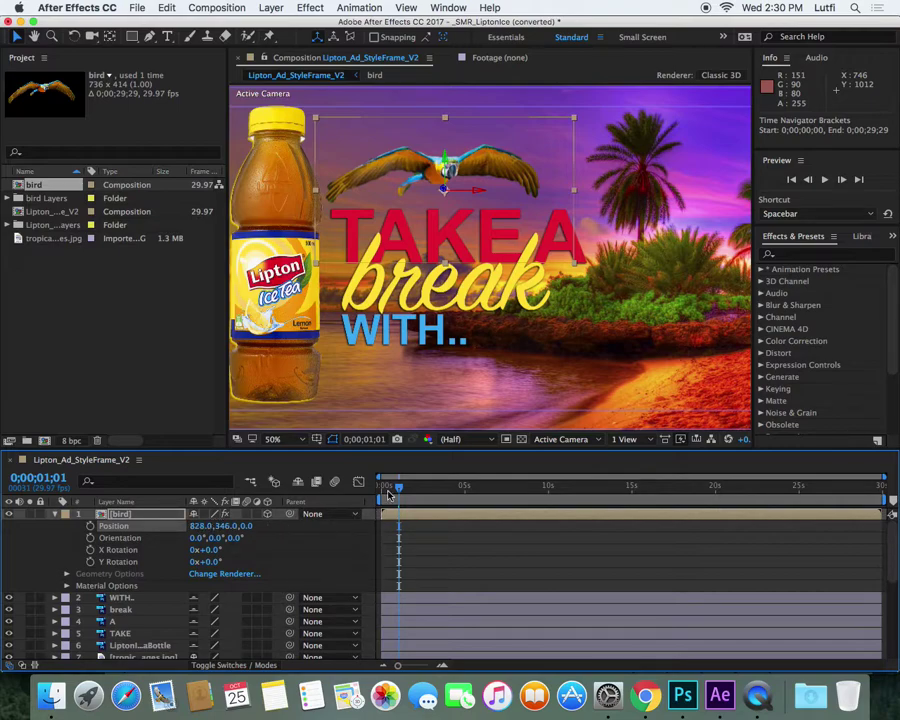
{"action": "left_click_drag", "start_coordinate": [398, 493], "coordinate": [345, 495]}
{"action": "left_click_drag", "start_coordinate": [200, 525], "coordinate": [60, 525]}
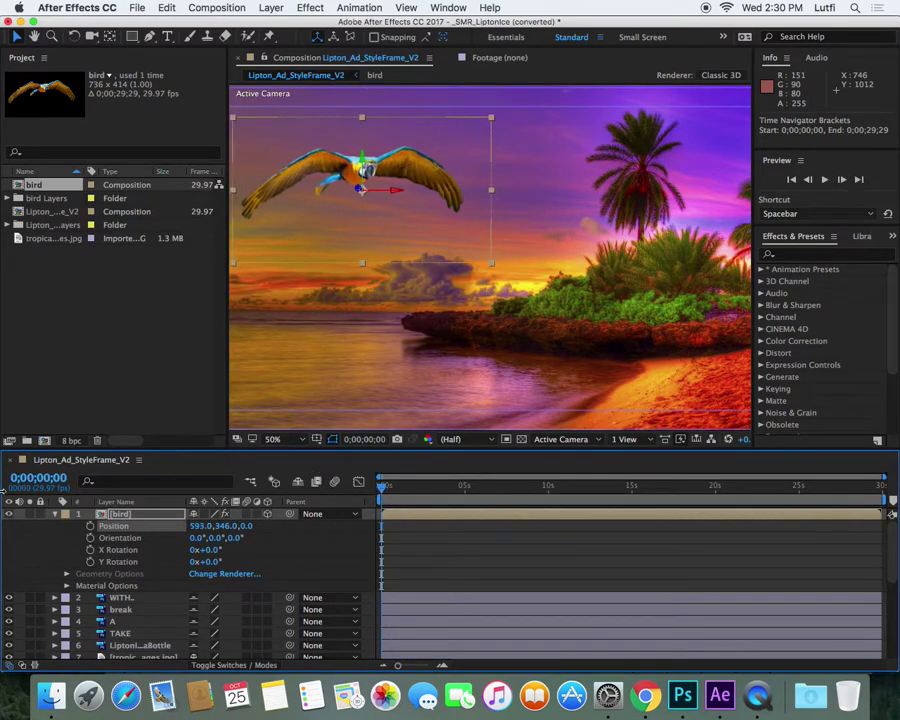
{"action": "scroll", "coordinate": [437, 373], "scroll_direction": "down", "scroll_amount": 2}
{"action": "left_click_drag", "start_coordinate": [405, 198], "coordinate": [260, 140]}
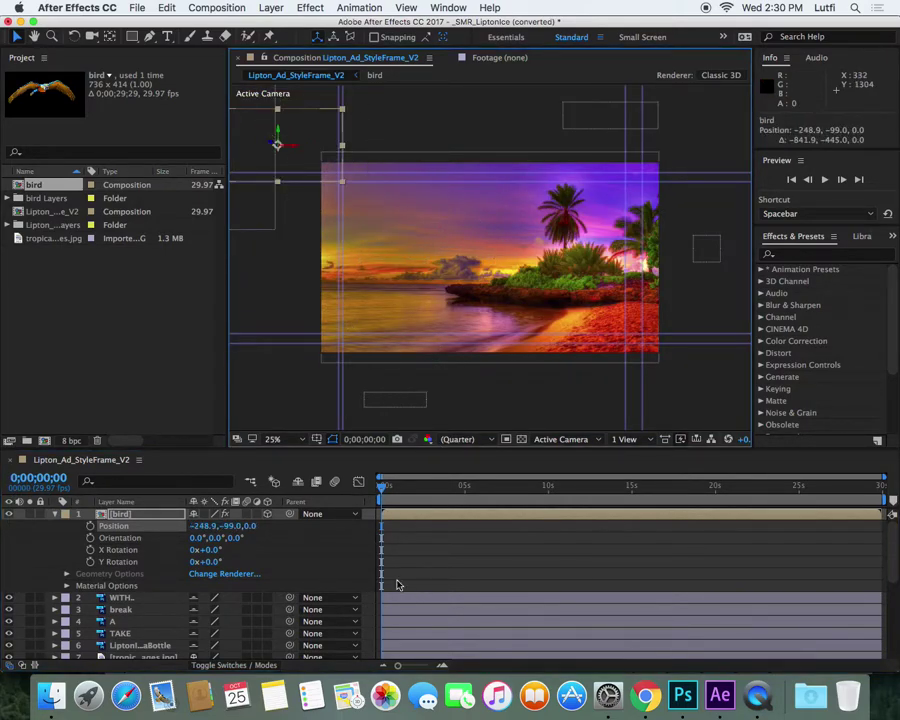
{"action": "left_click_drag", "start_coordinate": [383, 487], "coordinate": [405, 487]}
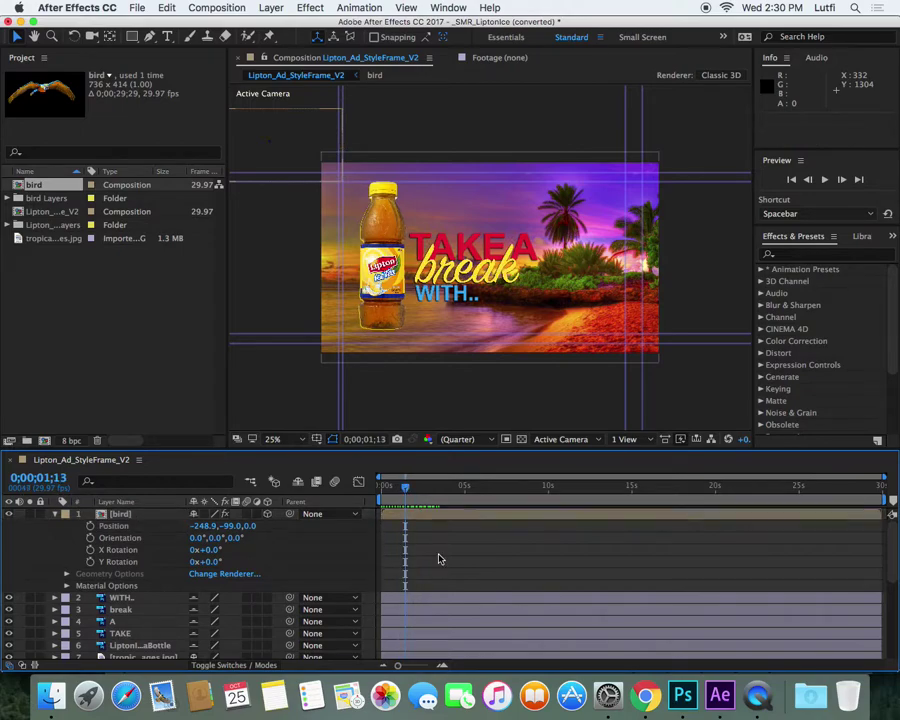
{"action": "key", "text": "super+z"}
{"action": "key", "text": "Home"}
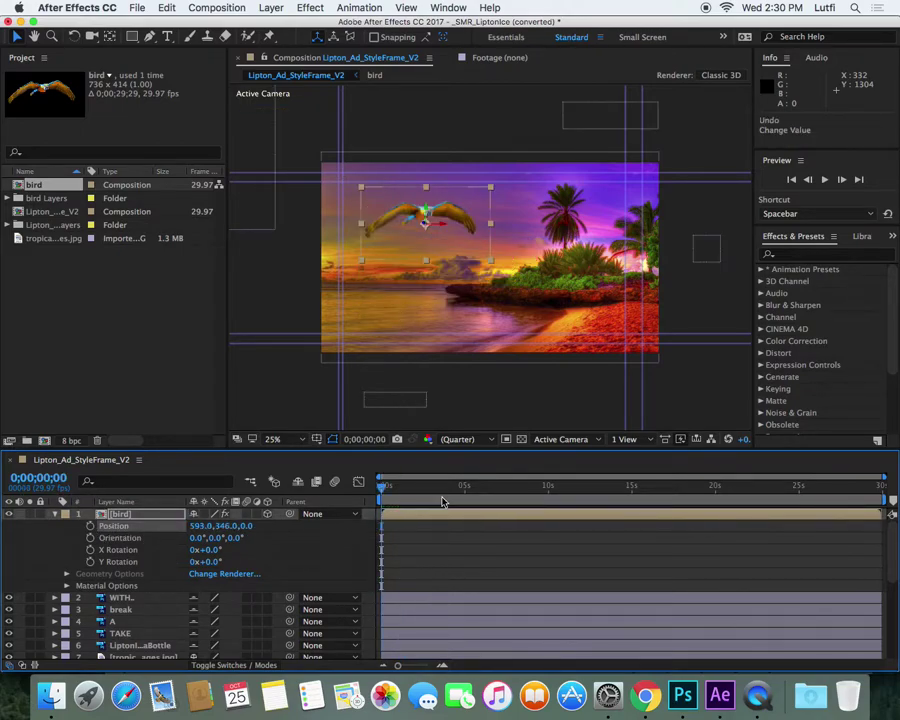
- Keyframe the bird's position at 761, 346 at 0;00;01;03, and off-screen at -375, -99 at the first frame
{"action": "left_click_drag", "start_coordinate": [387, 492], "coordinate": [399, 493]}
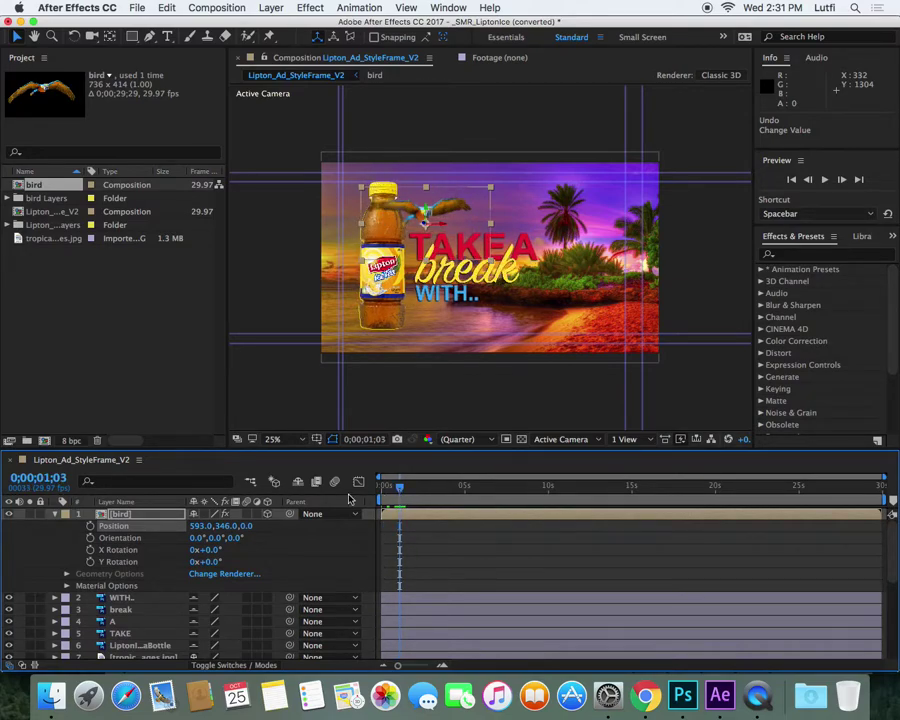
{"action": "left_click", "coordinate": [89, 526]}
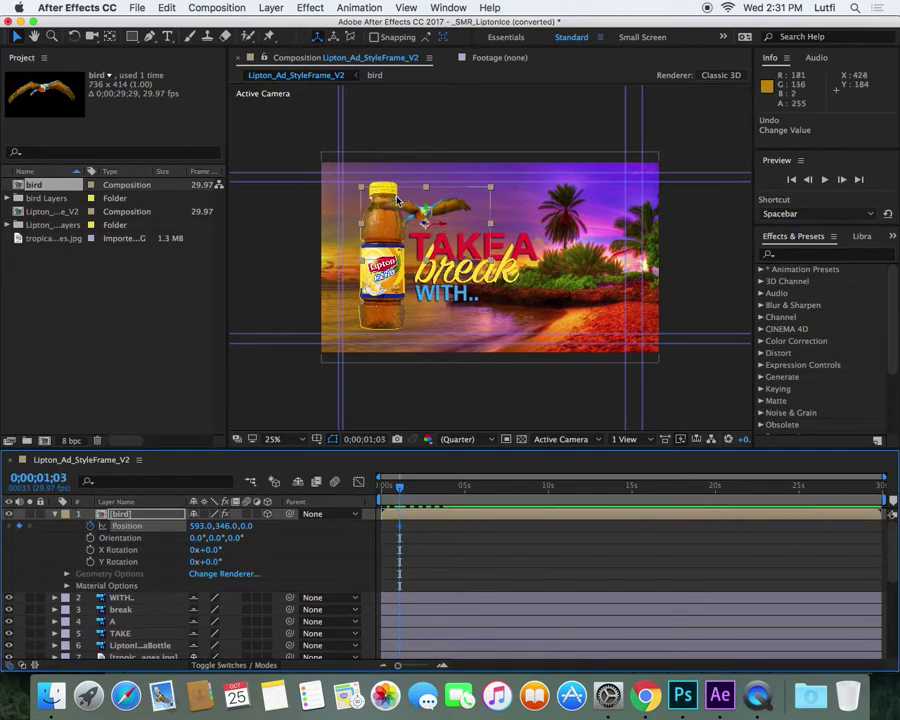
{"action": "left_click_drag", "start_coordinate": [455, 228], "coordinate": [485, 228]}
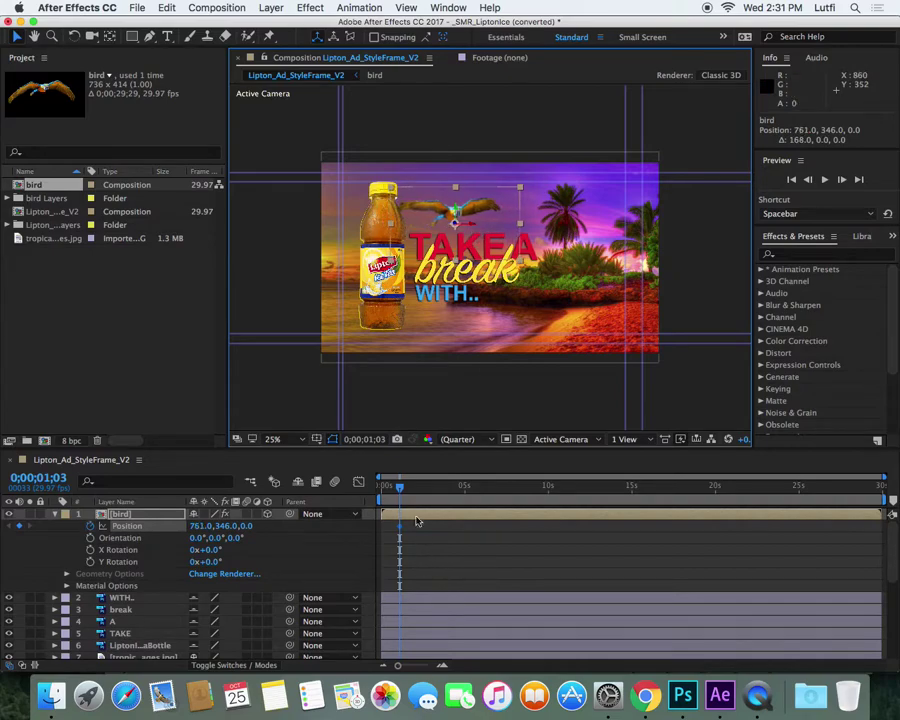
{"action": "left_click_drag", "start_coordinate": [400, 492], "coordinate": [258, 502]}
{"action": "left_click_drag", "start_coordinate": [466, 231], "coordinate": [253, 131]}
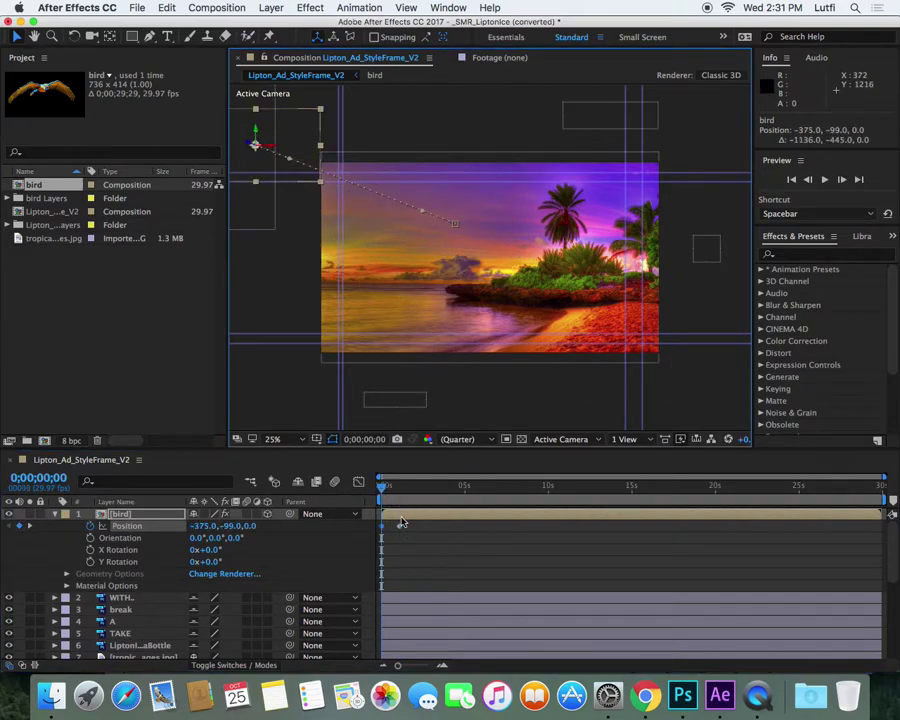
- At 0;00;02;07, move the bird off-screen past the right edge to 2141, 346 and closer to the camera at about -307 in Z
{"action": "left_click_drag", "start_coordinate": [383, 490], "coordinate": [420, 496]}
{"action": "left_click_drag", "start_coordinate": [468, 229], "coordinate": [710, 255]}
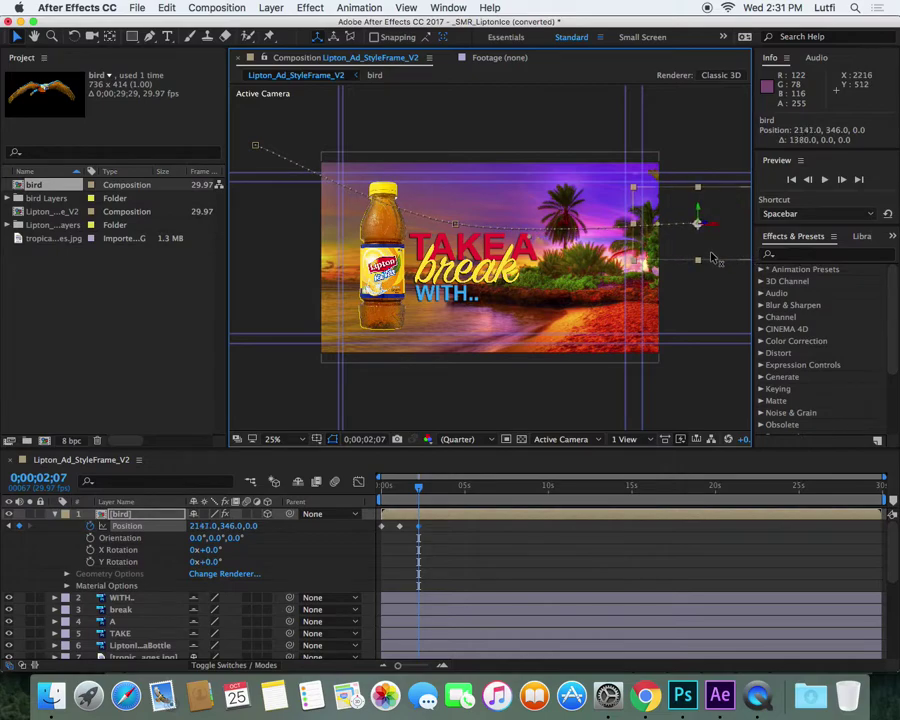
{"action": "left_click_drag", "start_coordinate": [253, 524], "coordinate": [44, 535]}
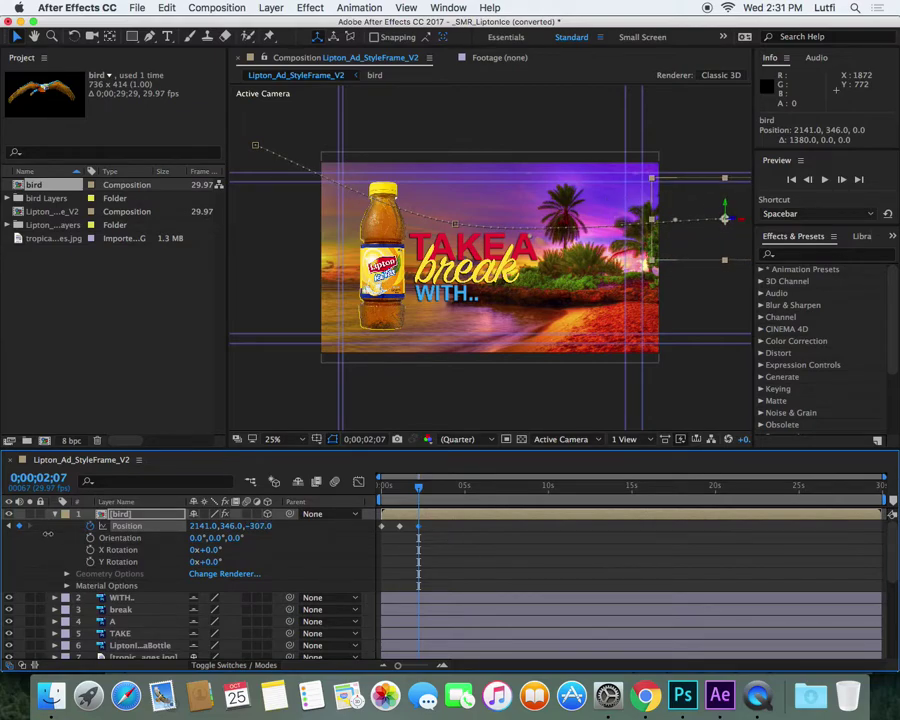
- At 0;00;02;07, bring the bird closer to the camera at -358 in Z, and preview the flight from the first frame
{"action": "left_click_drag", "start_coordinate": [253, 525], "coordinate": [224, 525]}
{"action": "left_click_drag", "start_coordinate": [424, 492], "coordinate": [373, 492]}
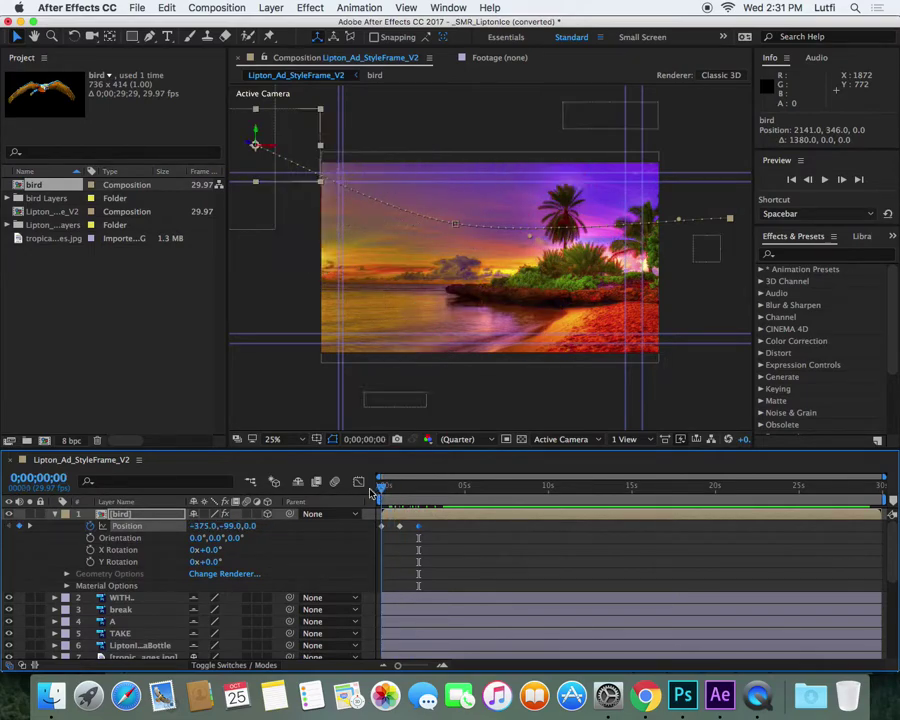
{"action": "key", "text": "space"}
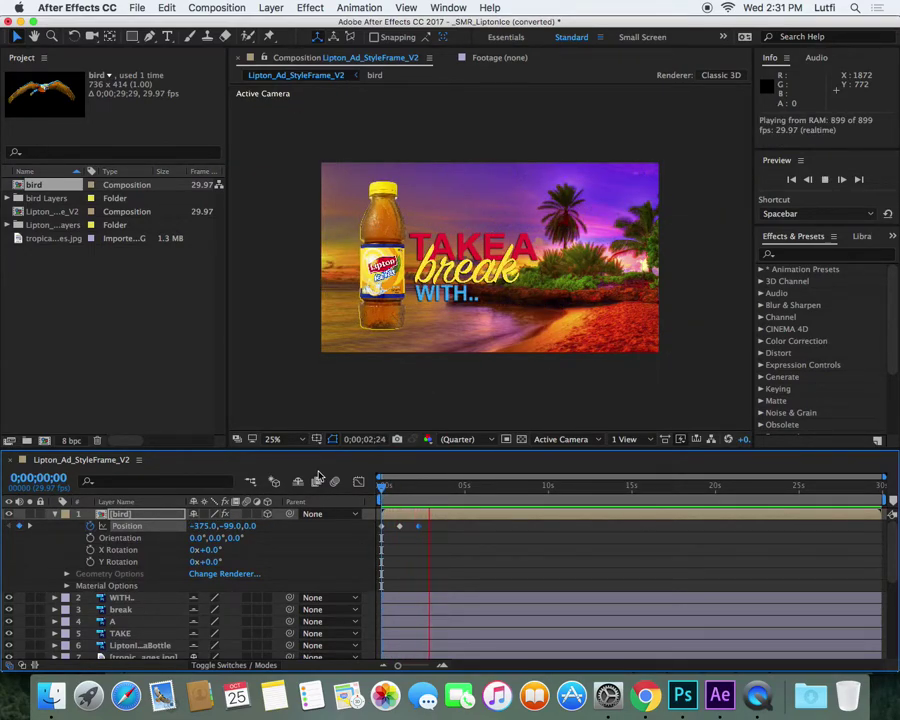
{"action": "left_click_drag", "start_coordinate": [409, 492], "coordinate": [374, 496]}
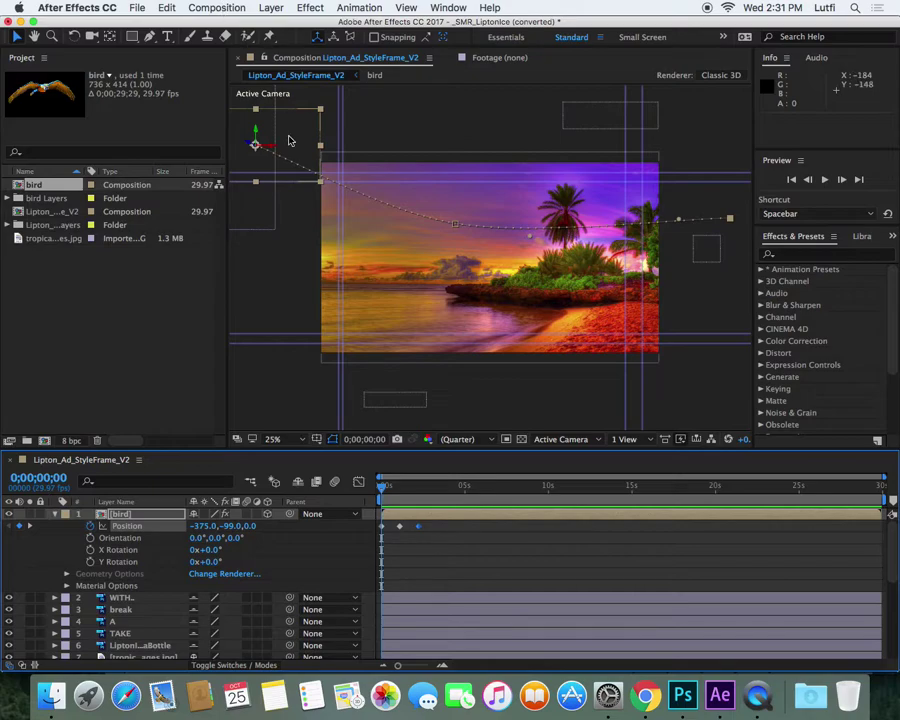
- Reshape the bird's motion path to start above the frame at 189, -99, shift its middle point left, and end at about 1625, -41
{"action": "left_click_drag", "start_coordinate": [278, 153], "coordinate": [377, 153]}
{"action": "left_click_drag", "start_coordinate": [460, 227], "coordinate": [380, 219]}
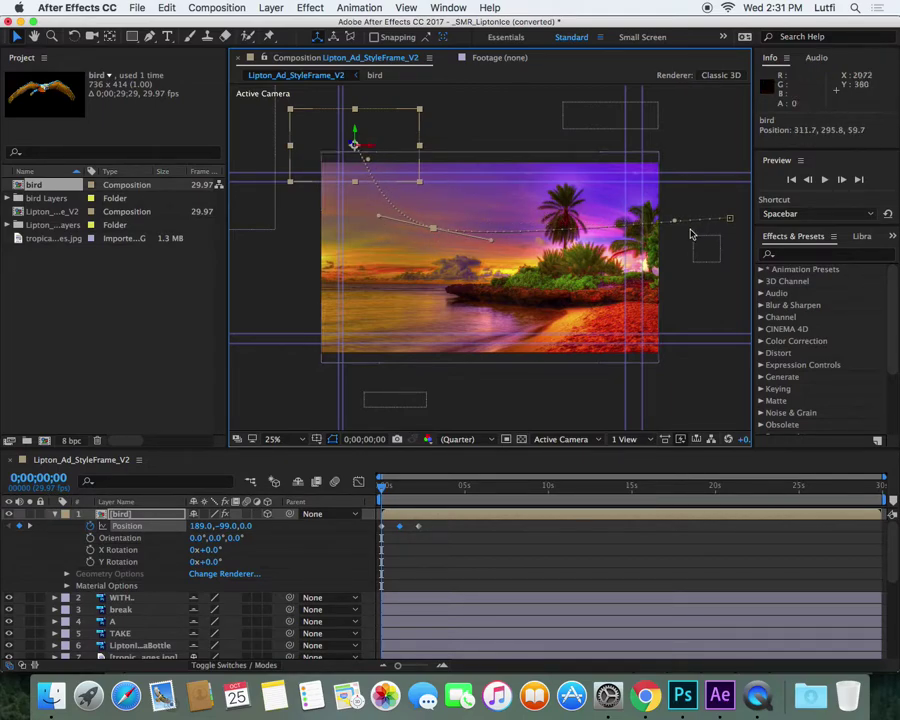
{"action": "left_click_drag", "start_coordinate": [727, 219], "coordinate": [628, 144]}
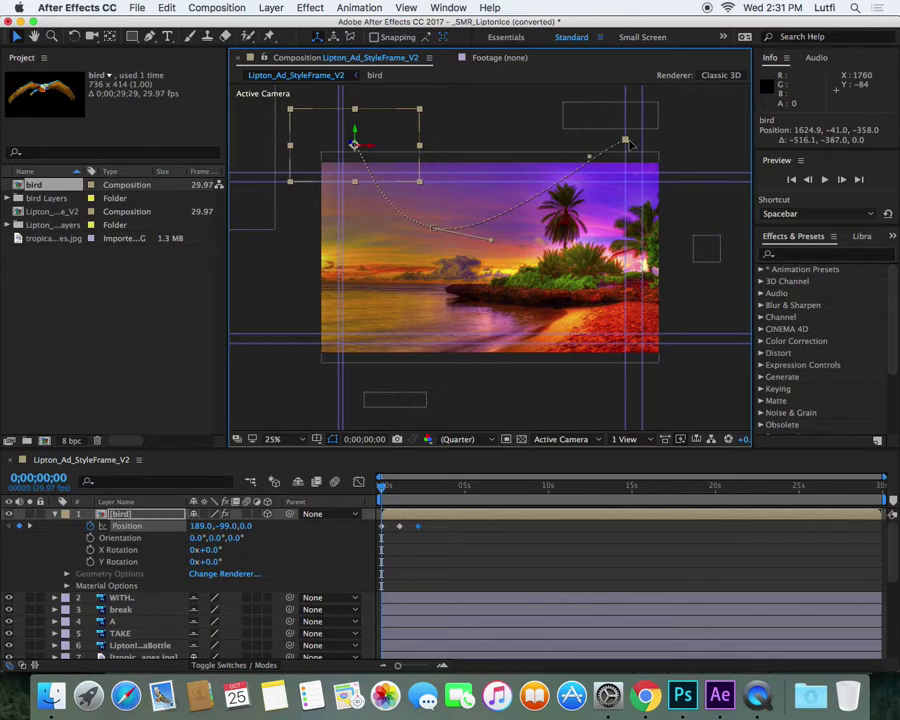
{"action": "key", "text": "space"}
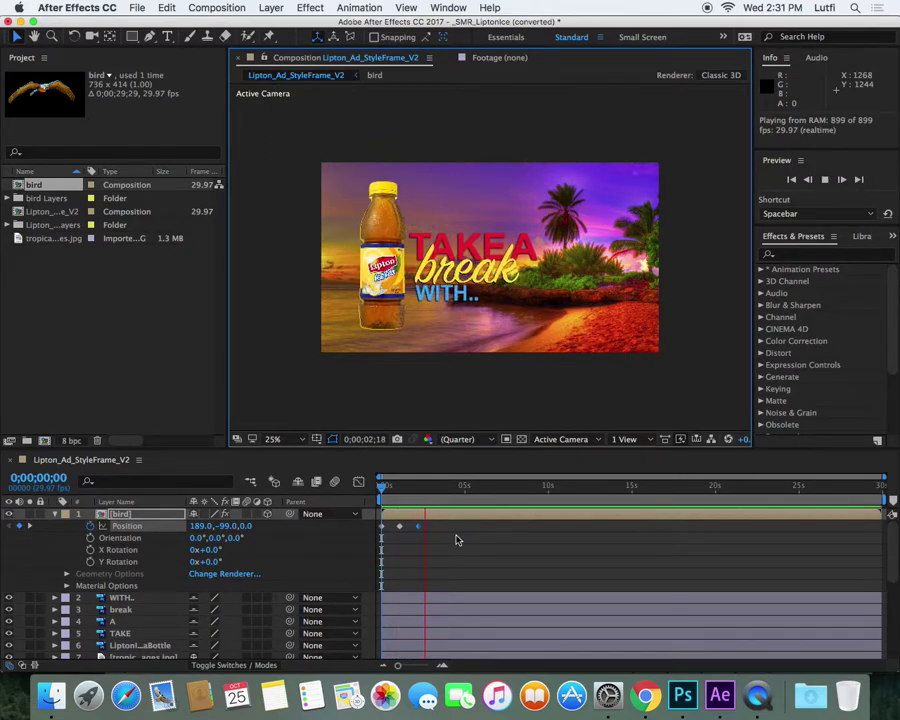
{"action": "key", "text": "space"}
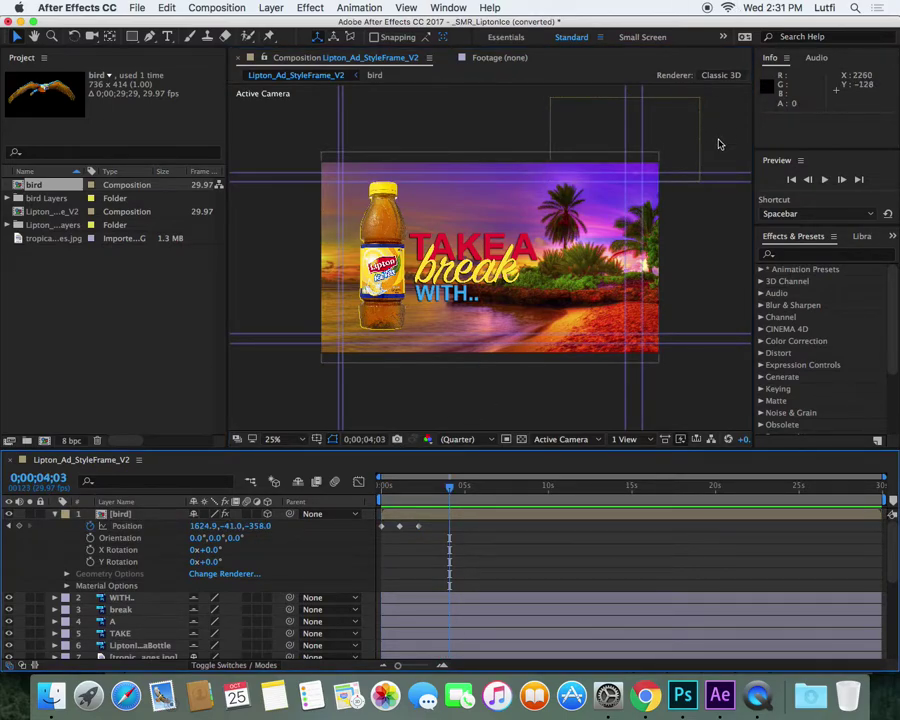
- Fit the composition view to the available space and play back the bird's flight at the larger size
{"action": "left_click", "coordinate": [619, 139]}
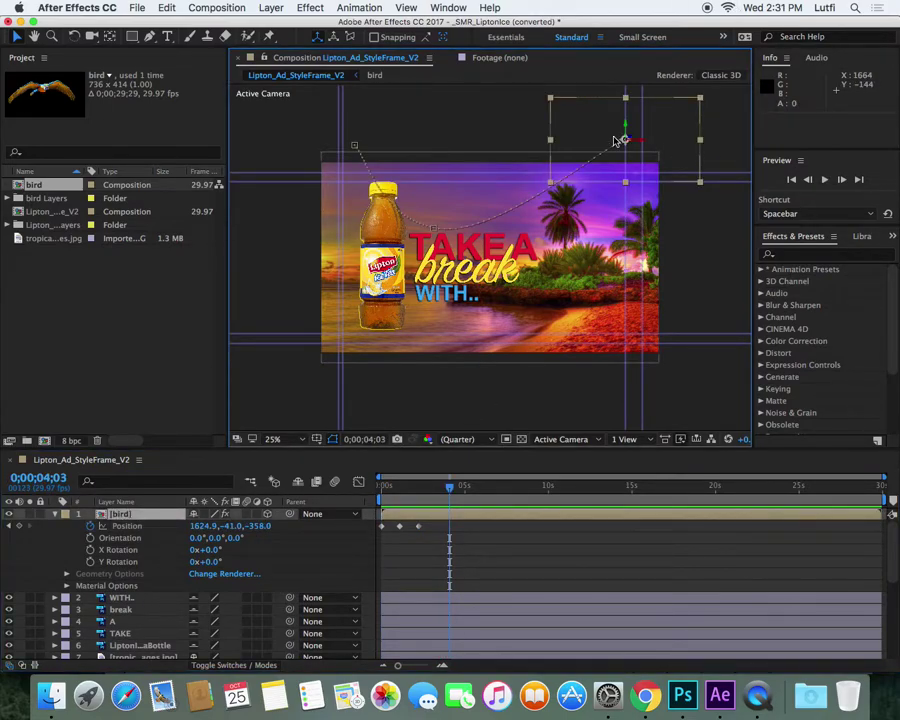
{"action": "left_click", "coordinate": [295, 440]}
{"action": "left_click", "coordinate": [283, 449]}
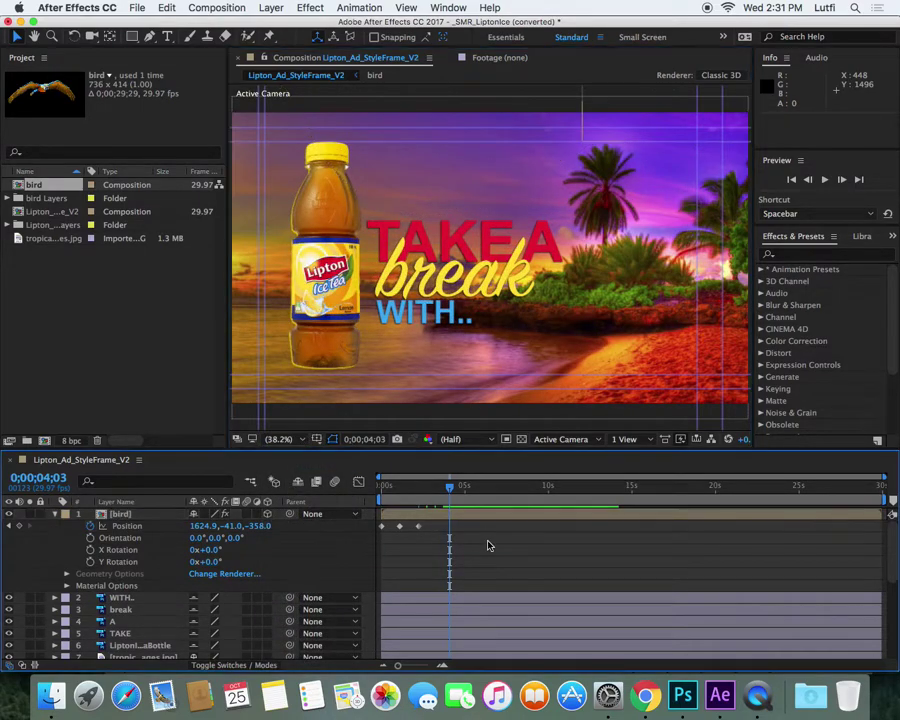
{"action": "key", "text": "space"}
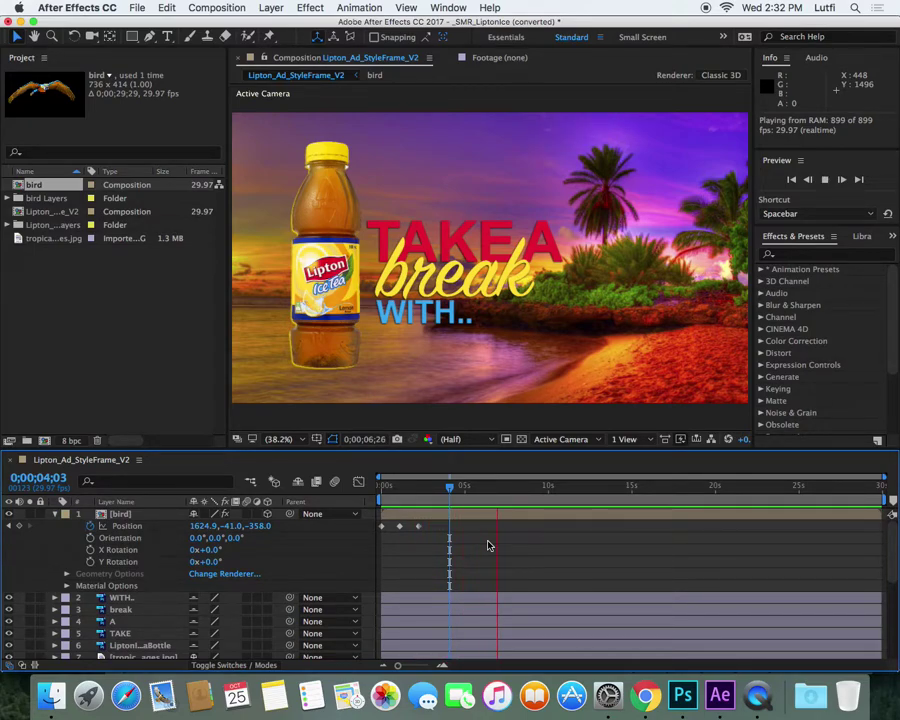
{"action": "key", "text": "space"}
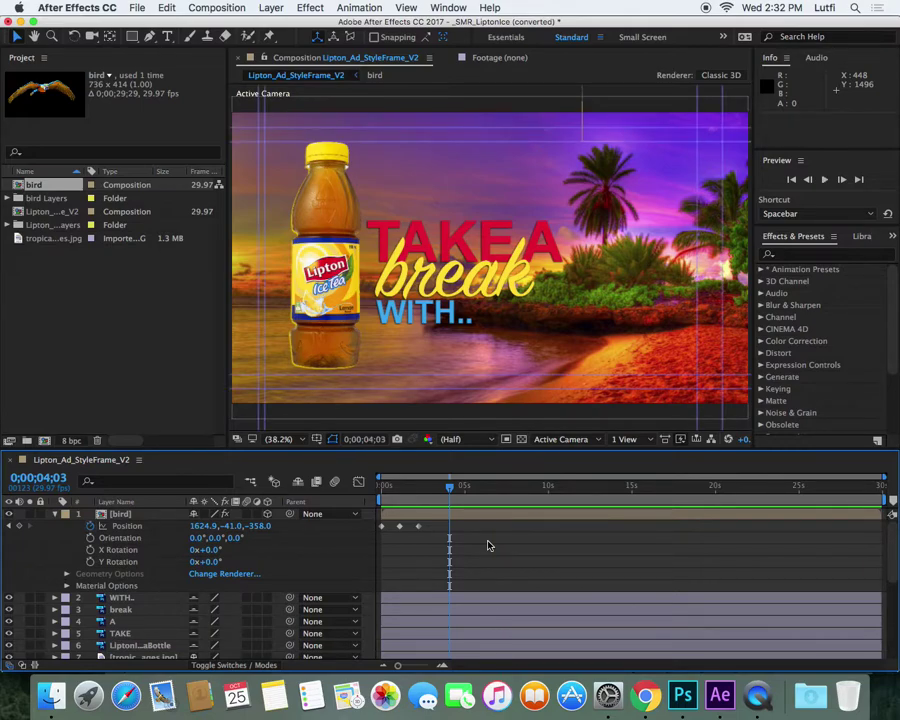
{"action": "key", "text": "space"}
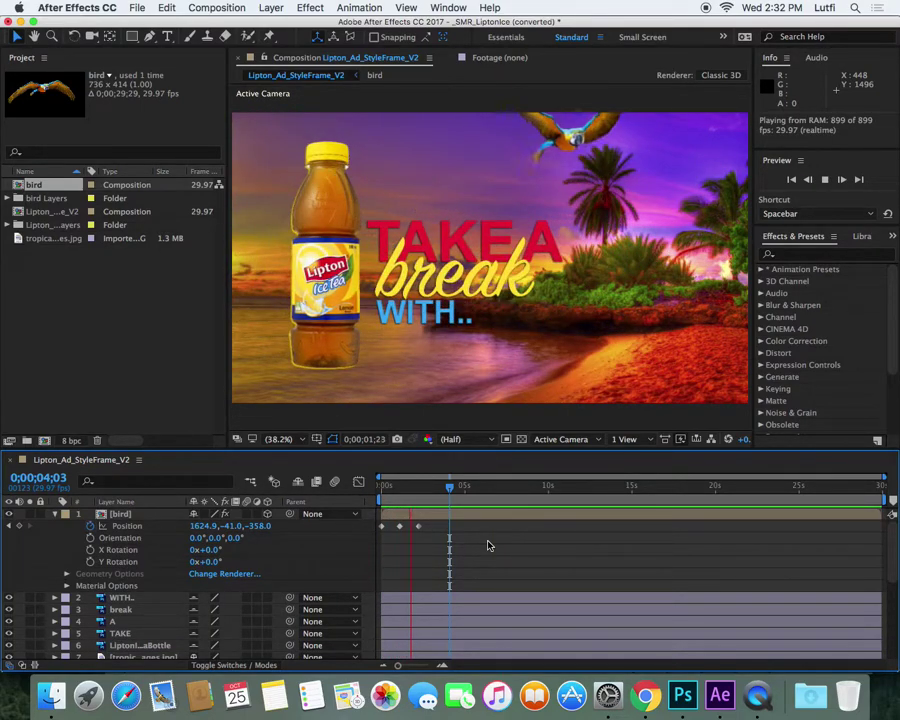
- Move the Lipton bottle layer above the bird in the layer stack so the bird flies behind it, and preview the animation
{"action": "left_click_drag", "start_coordinate": [430, 487], "coordinate": [399, 493]}
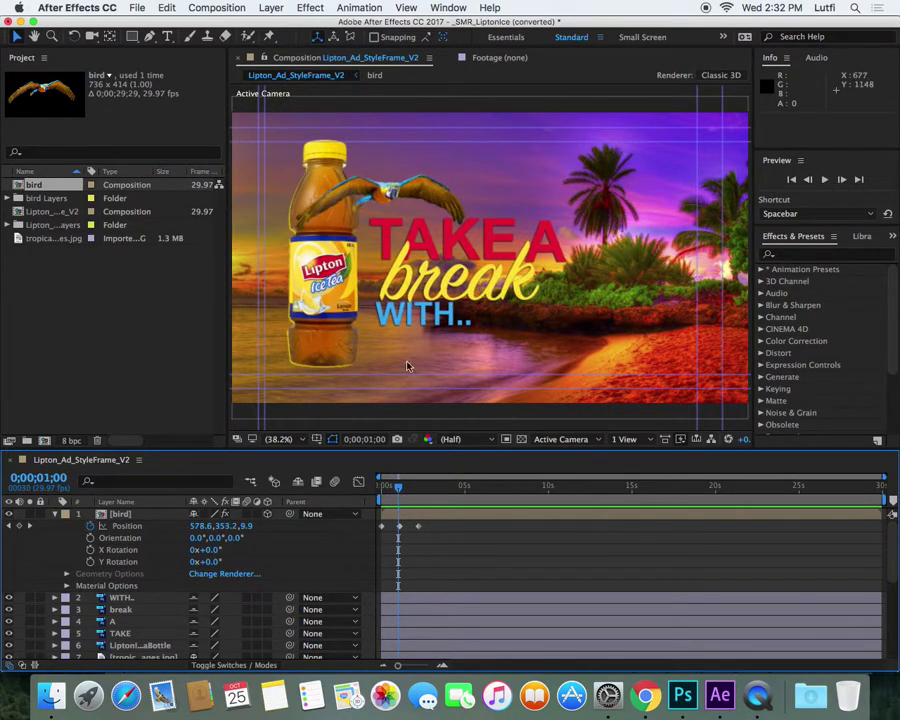
{"action": "left_click", "coordinate": [55, 515]}
{"action": "left_click", "coordinate": [130, 577]}
{"action": "left_click_drag", "start_coordinate": [130, 580], "coordinate": [122, 512]}
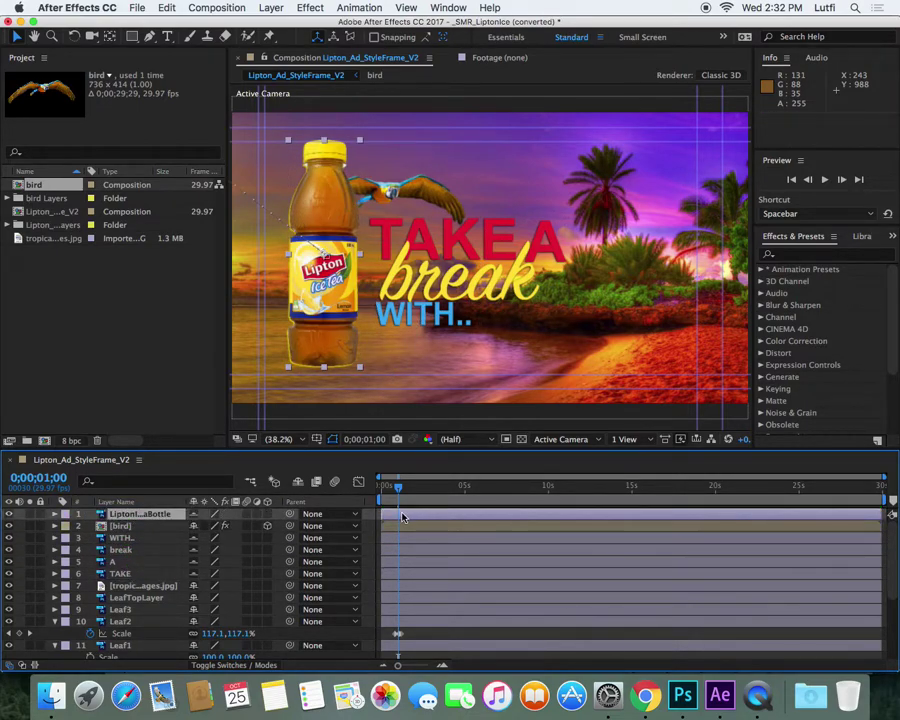
{"action": "key", "text": "space"}
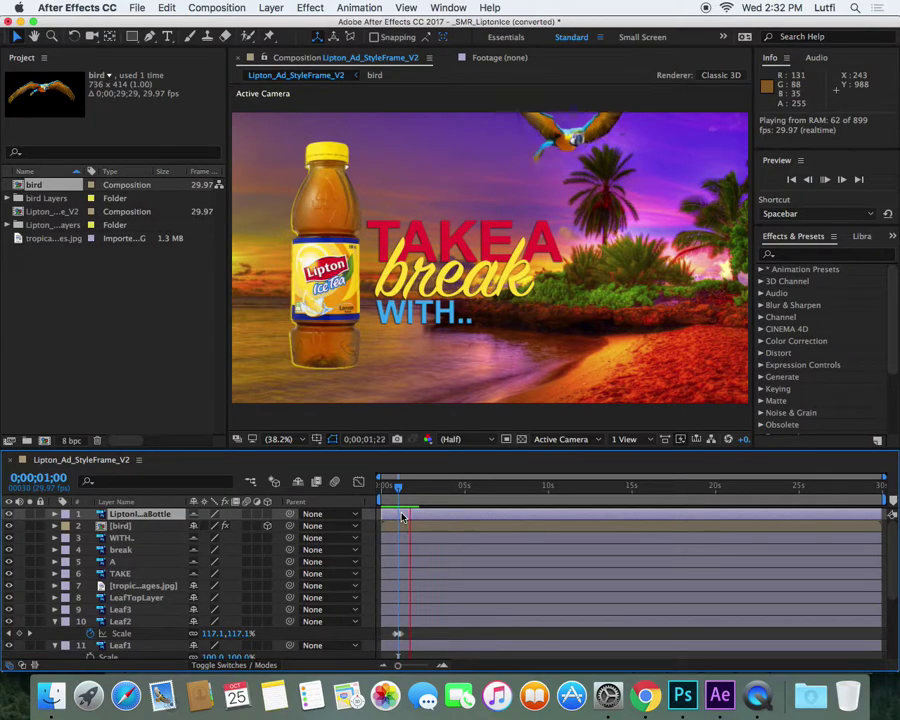